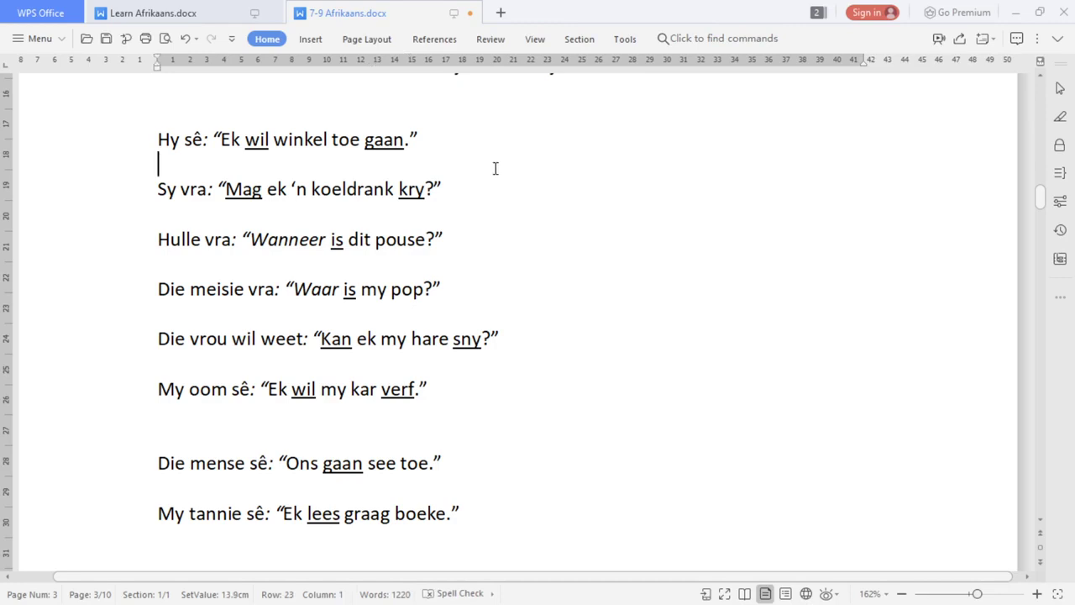
# Add a blank line below the first example sentence and remove the underlining from all the example sentences
pyautogui.click(496, 168)
pyautogui.press('Return')
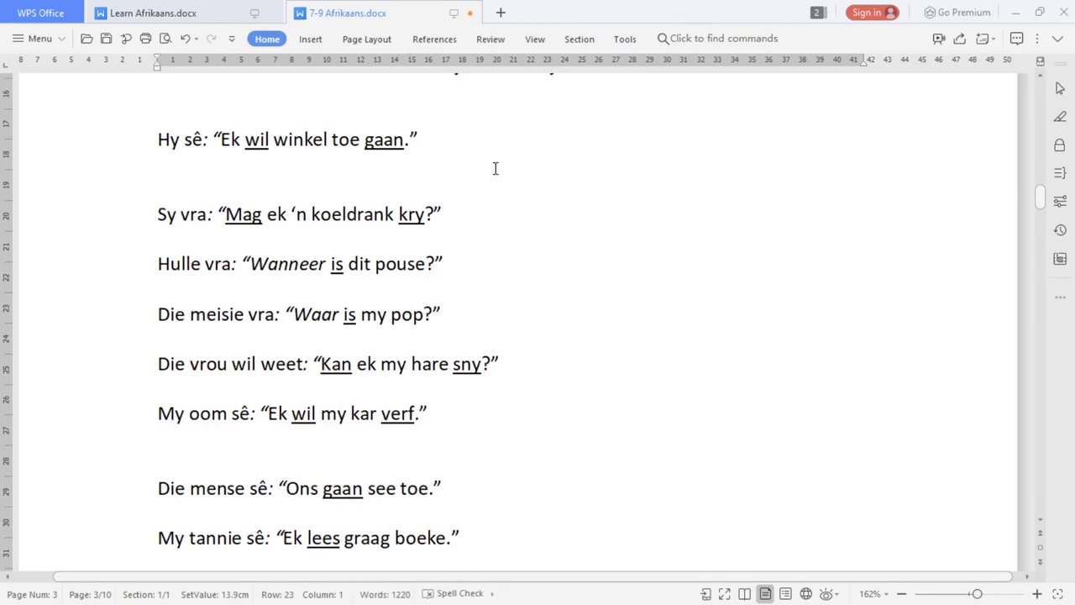
pyautogui.moveTo(149, 140); pyautogui.dragTo(482, 539)
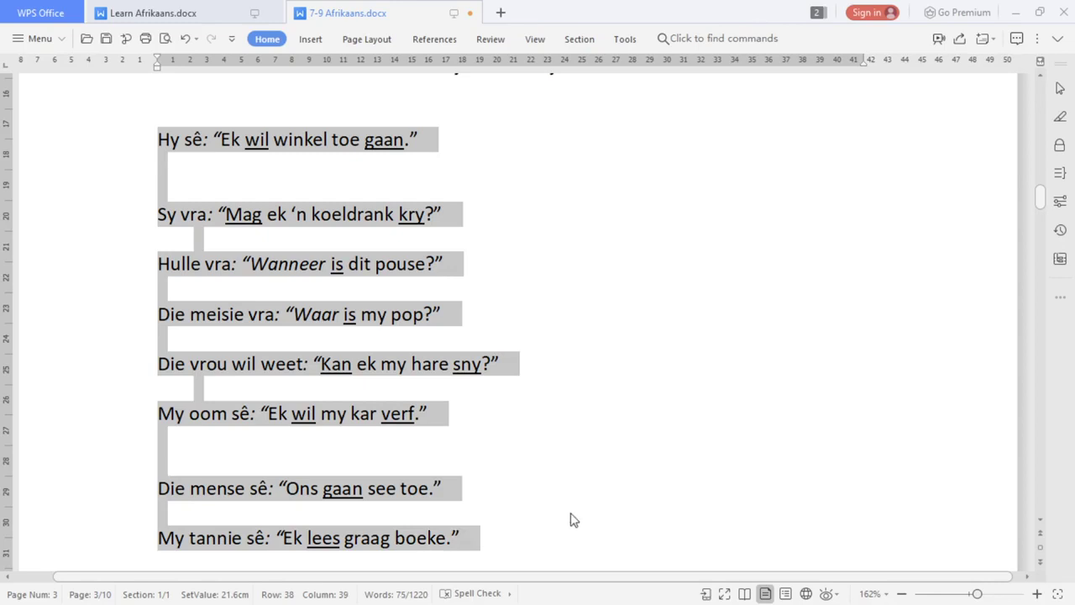
pyautogui.hotkey('ctrl', 'u')
pyautogui.hotkey('ctrl', 'u')
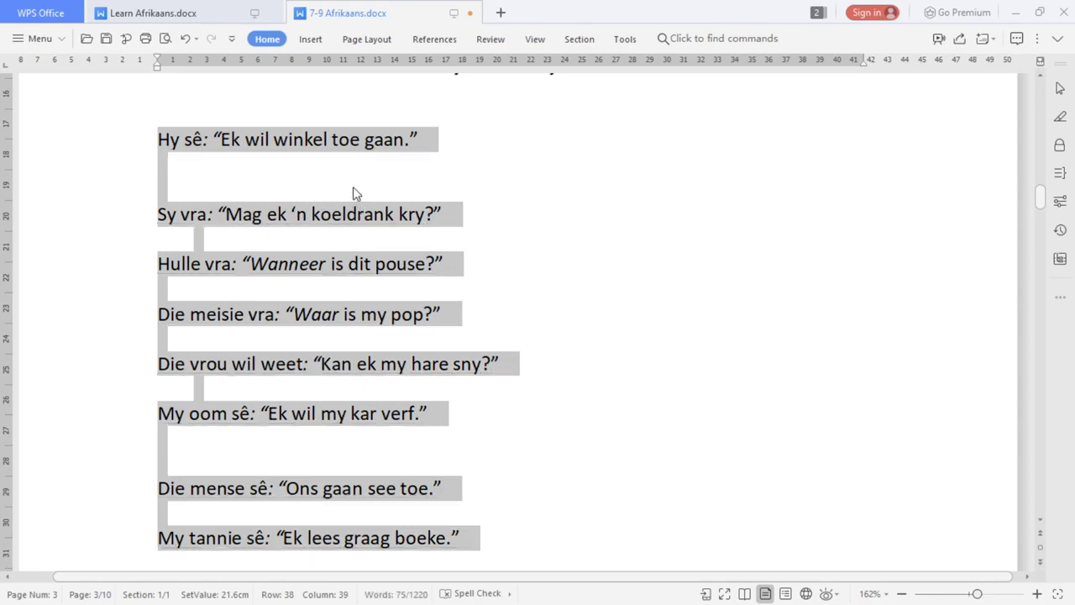
# Start an indented answer line with "Hy sê" directly below the first example sentence
pyautogui.click(359, 170)
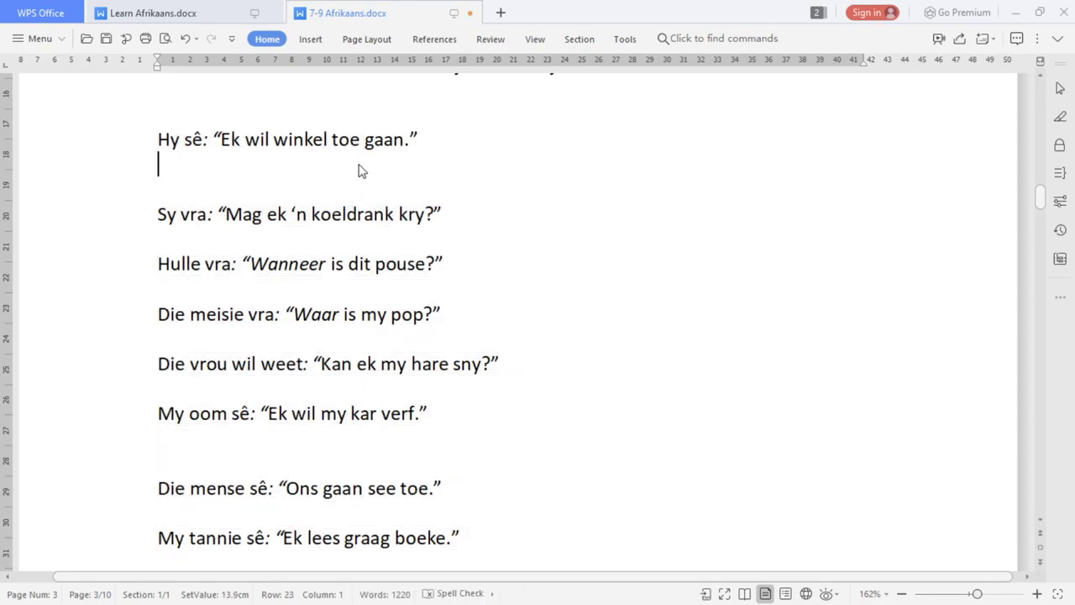
pyautogui.press('Tab')
pyautogui.moveTo(223, 139); pyautogui.dragTo(204, 139)
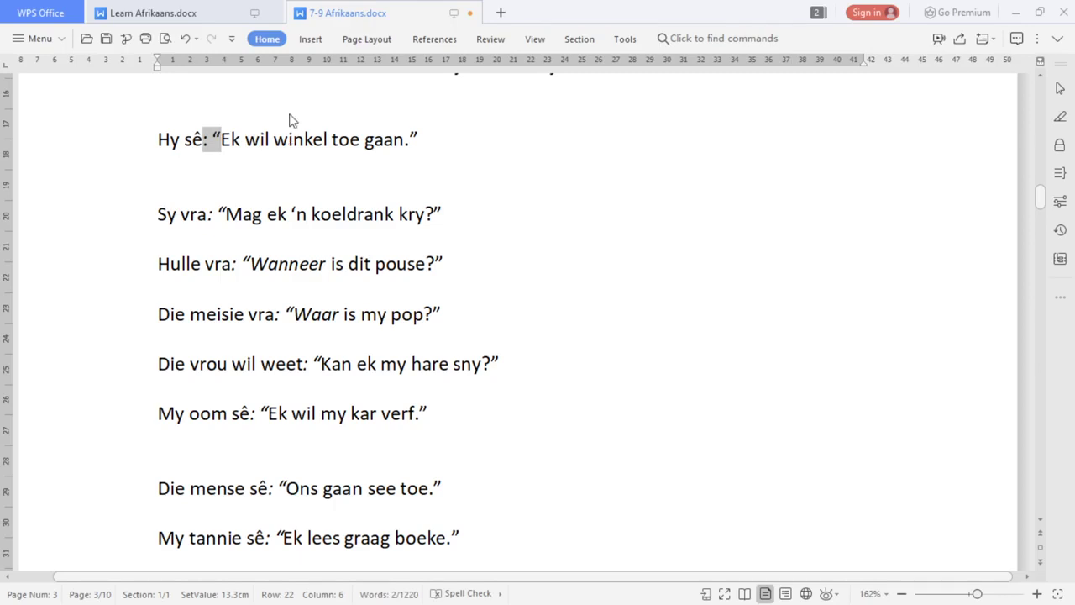
pyautogui.click(290, 165)
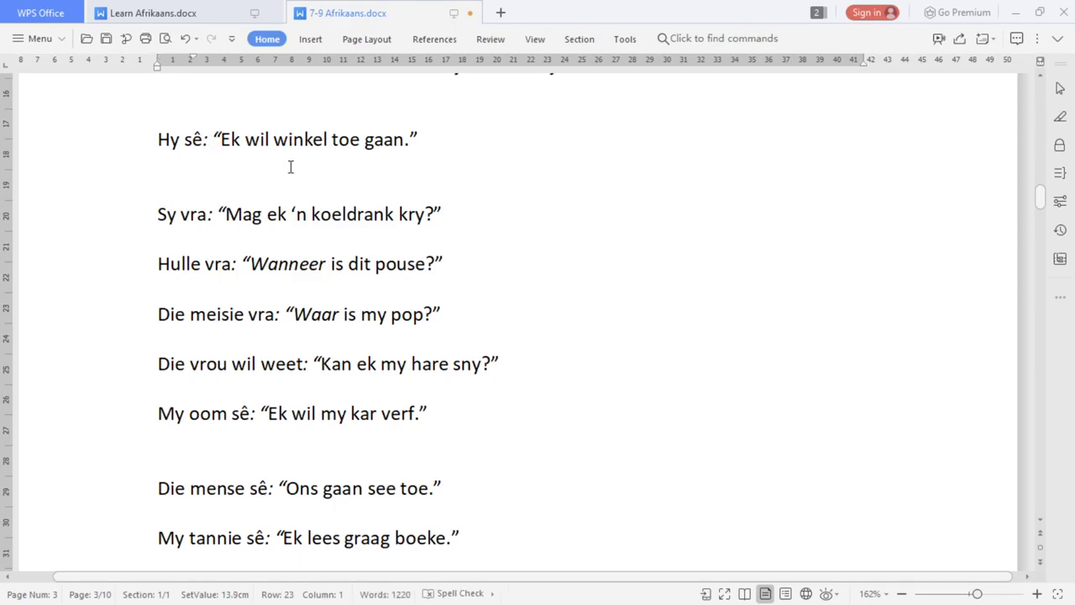
pyautogui.write('Hy sê')
# Remove the italics from all the example sentences and the new answer line
pyautogui.click(151, 121)
pyautogui.moveTo(152, 121); pyautogui.dragTo(606, 442)
pyautogui.hotkey('ctrl', 'i')
pyautogui.hotkey('ctrl', 'i')
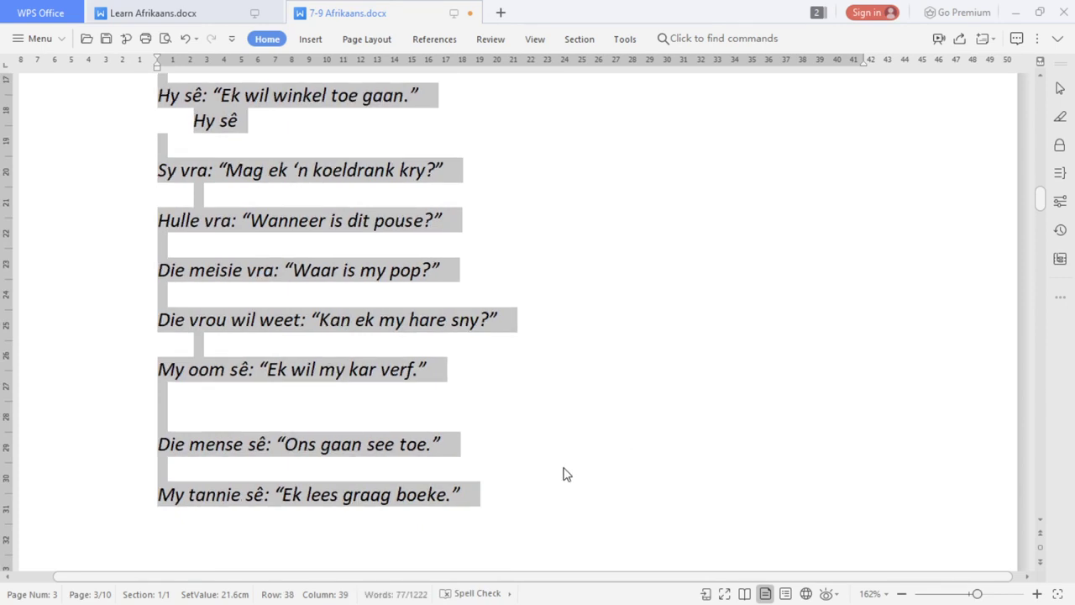
pyautogui.click(521, 120)
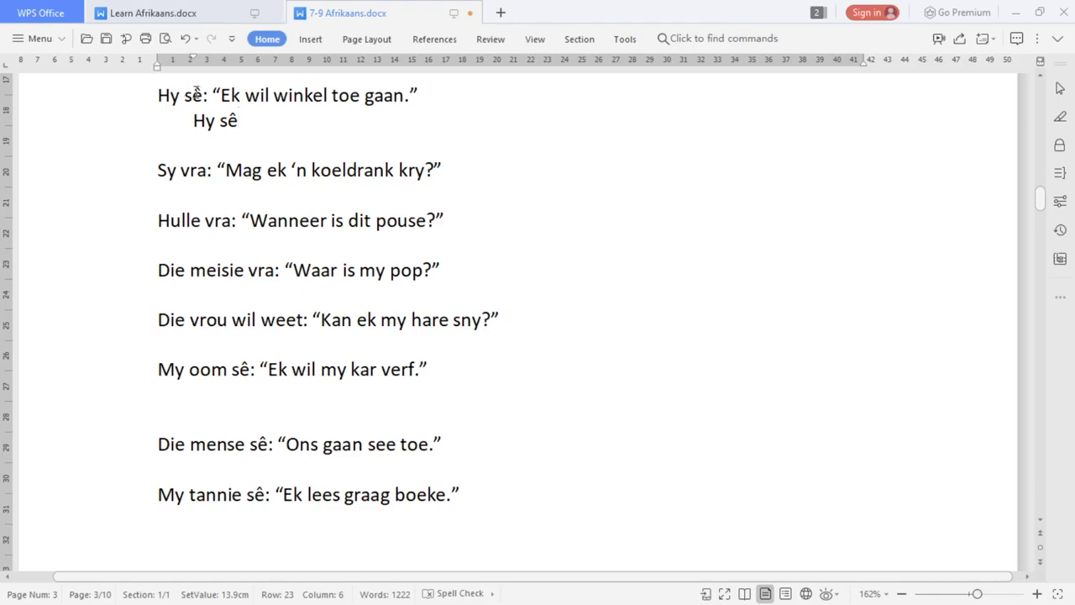
# Italicise the colon and opening quotation mark after "Hy sê" in the first sentence and add italic "dat" to its answer line
pyautogui.moveTo(220, 94); pyautogui.dragTo(203, 94)
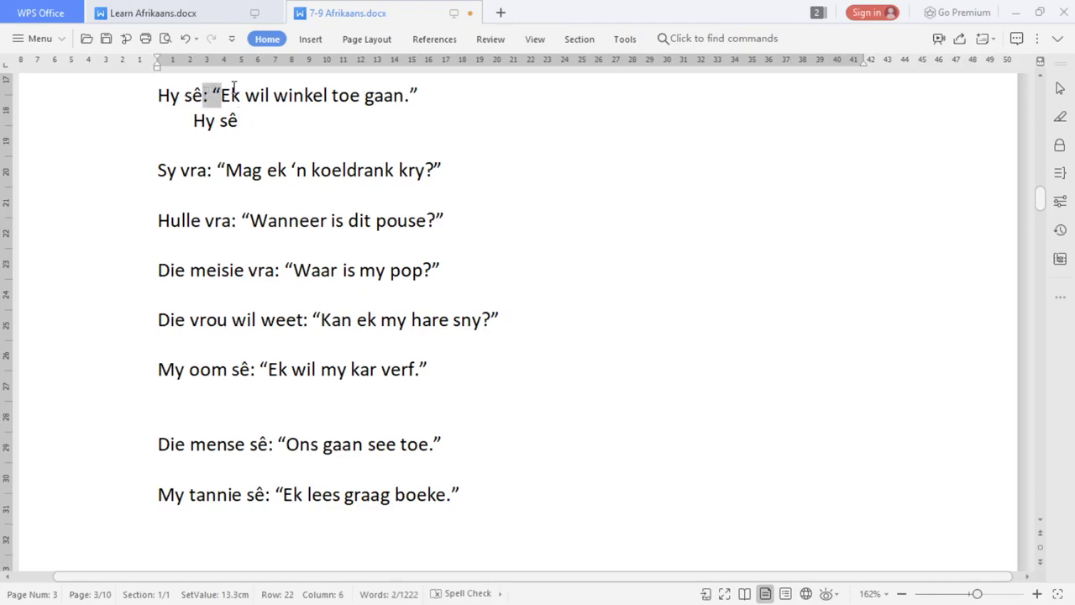
pyautogui.click(294, 123)
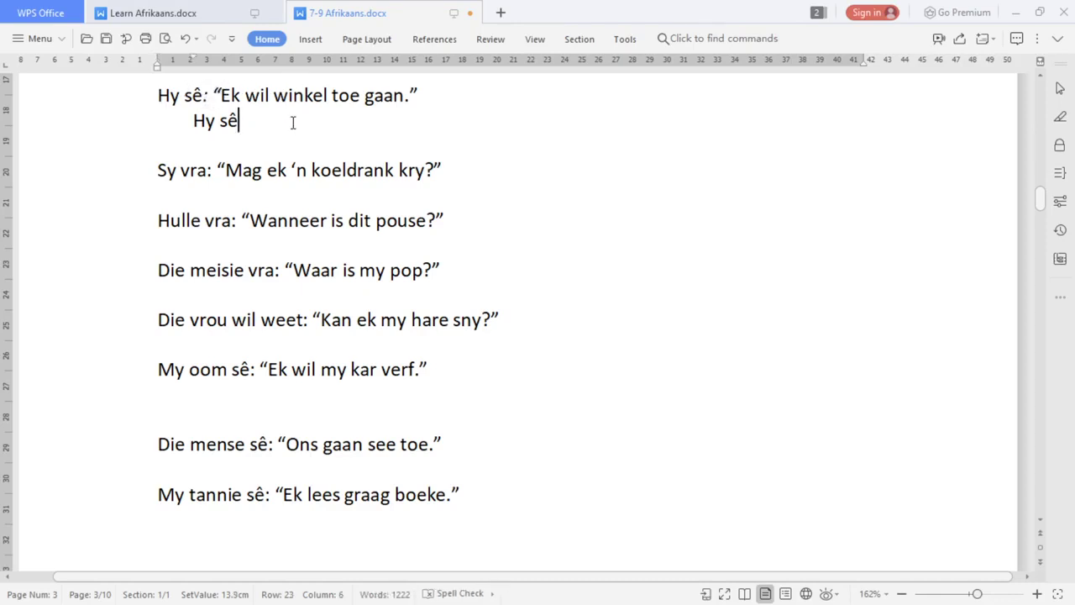
pyautogui.write('dat')
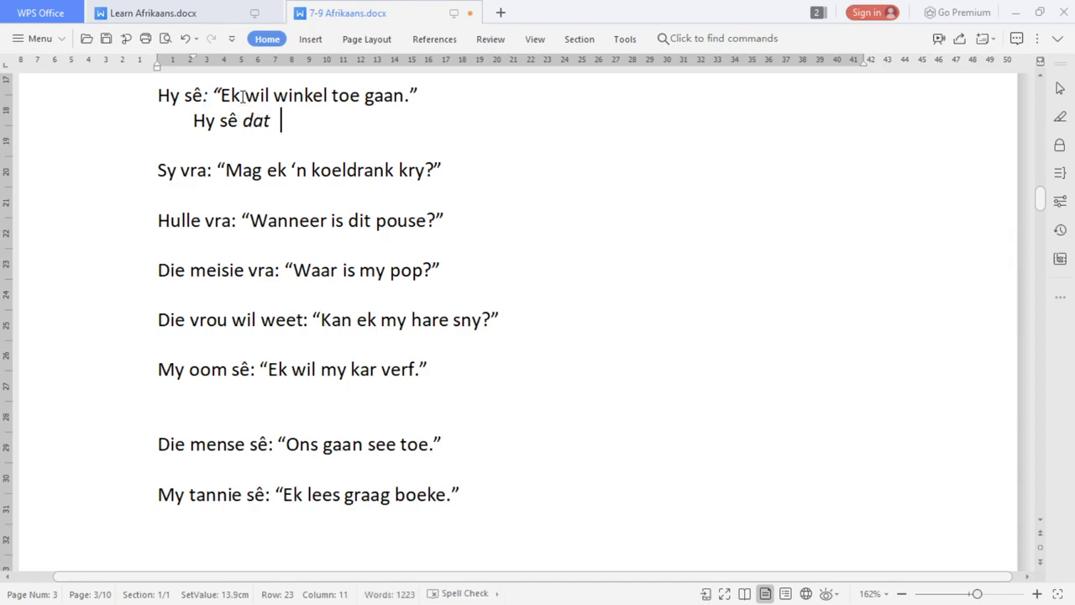
# In the first example sentence, make "Ek" bold and underline the verbs "wil" and "gaan"
pyautogui.moveTo(241, 95); pyautogui.dragTo(221, 96)
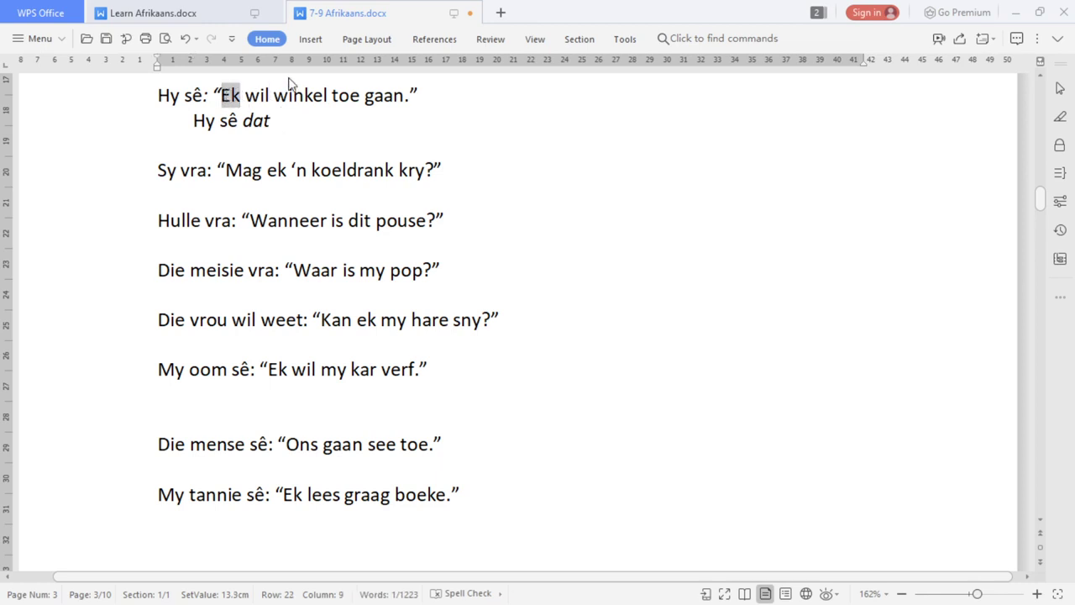
pyautogui.hotkey('ctrl', 'b')
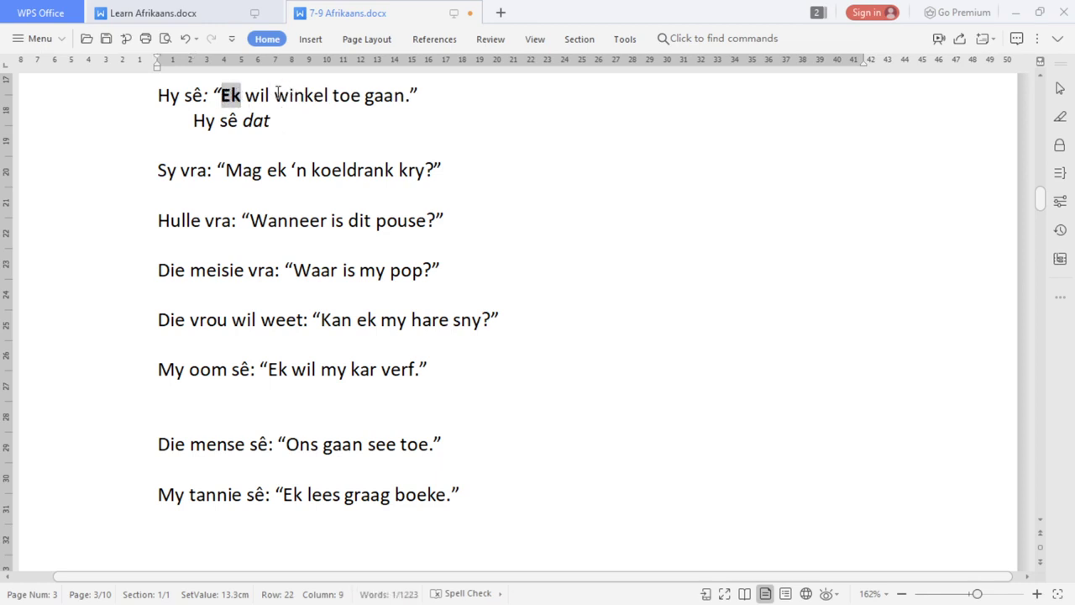
pyautogui.moveTo(269, 95); pyautogui.dragTo(249, 95)
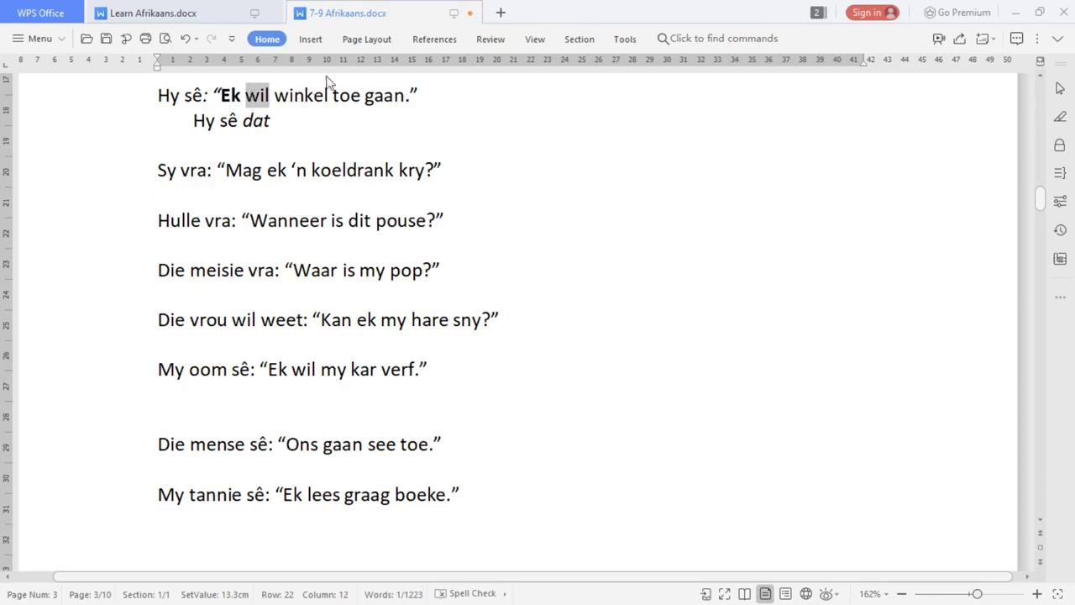
pyautogui.hotkey('ctrl', 'u')
pyautogui.moveTo(406, 95); pyautogui.dragTo(365, 95)
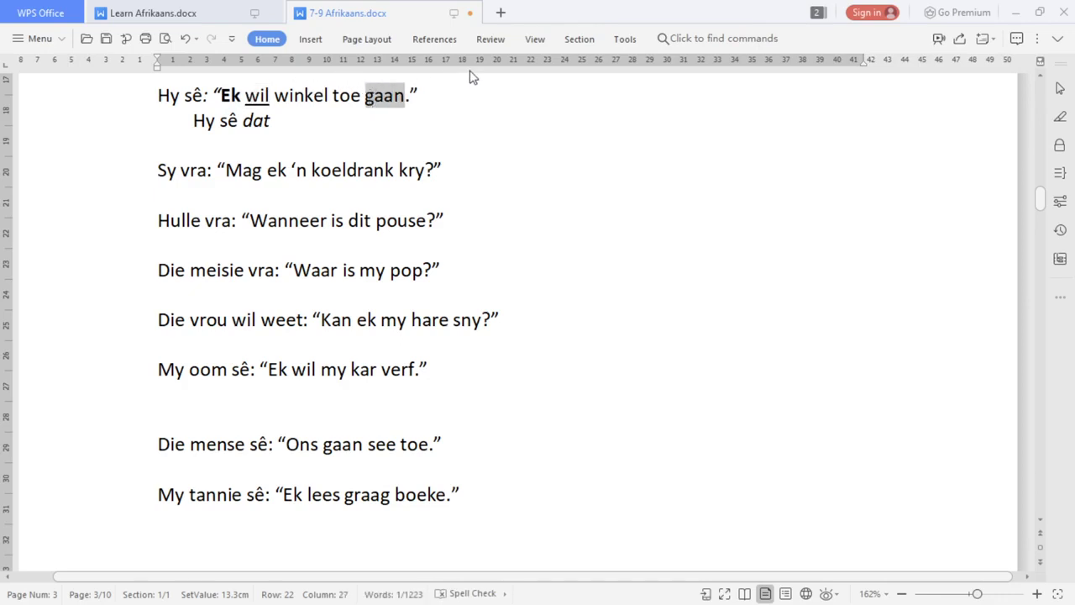
pyautogui.hotkey('ctrl', 'u')
# Complete the first answer line after "dat" with bold "hy", plain "winkel toe" and underlined "wil gaan."
pyautogui.click(431, 122)
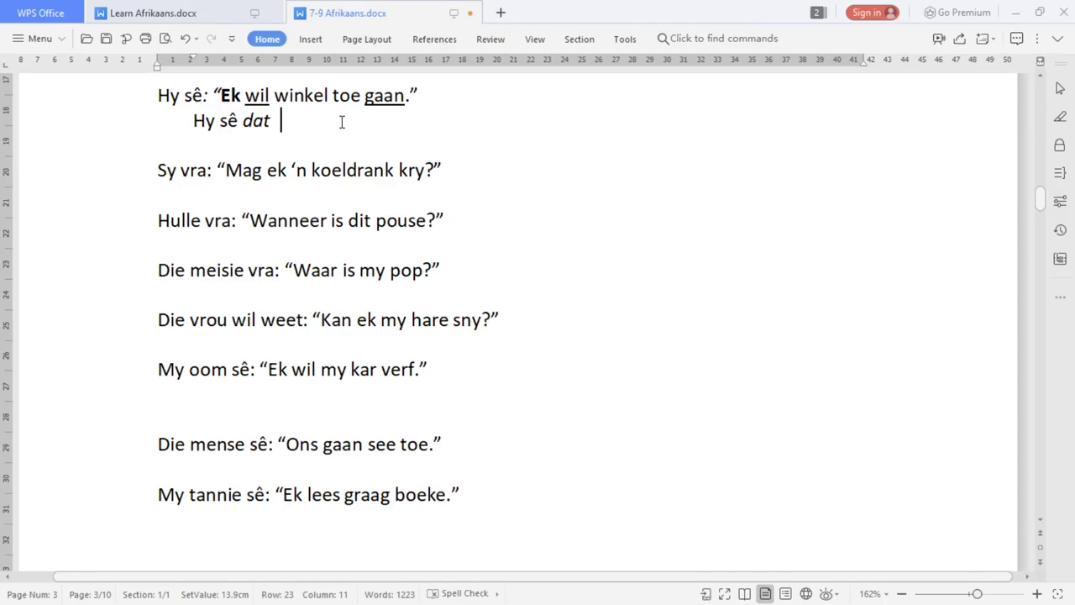
pyautogui.write('H')
pyautogui.press('BackSpace')
pyautogui.write('hy')
pyautogui.press('BackSpace')
pyautogui.press('BackSpace')
pyautogui.write('hy win')
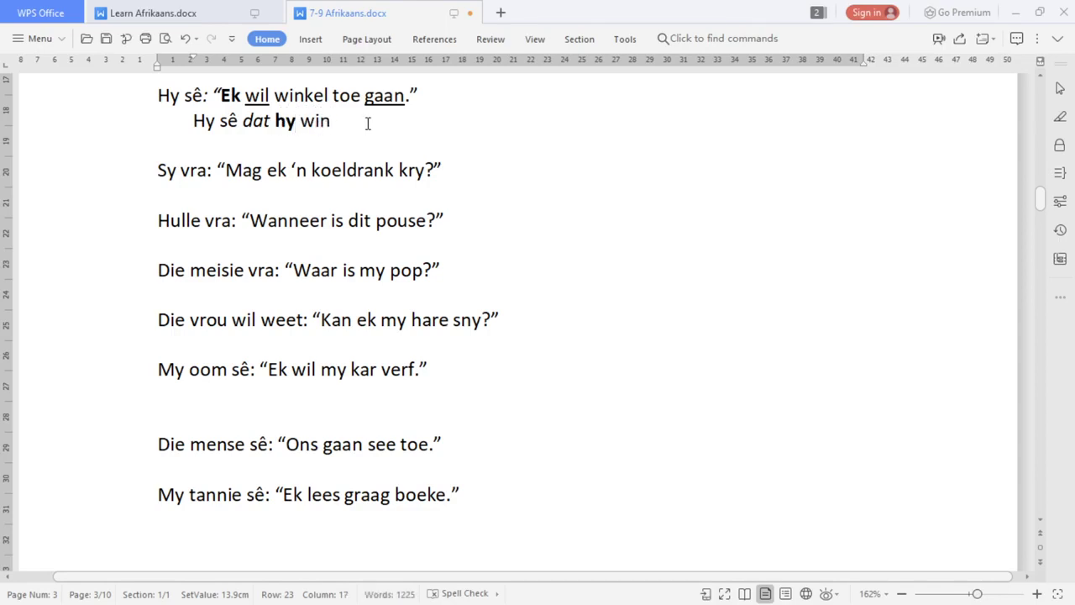
pyautogui.write('kel toe')
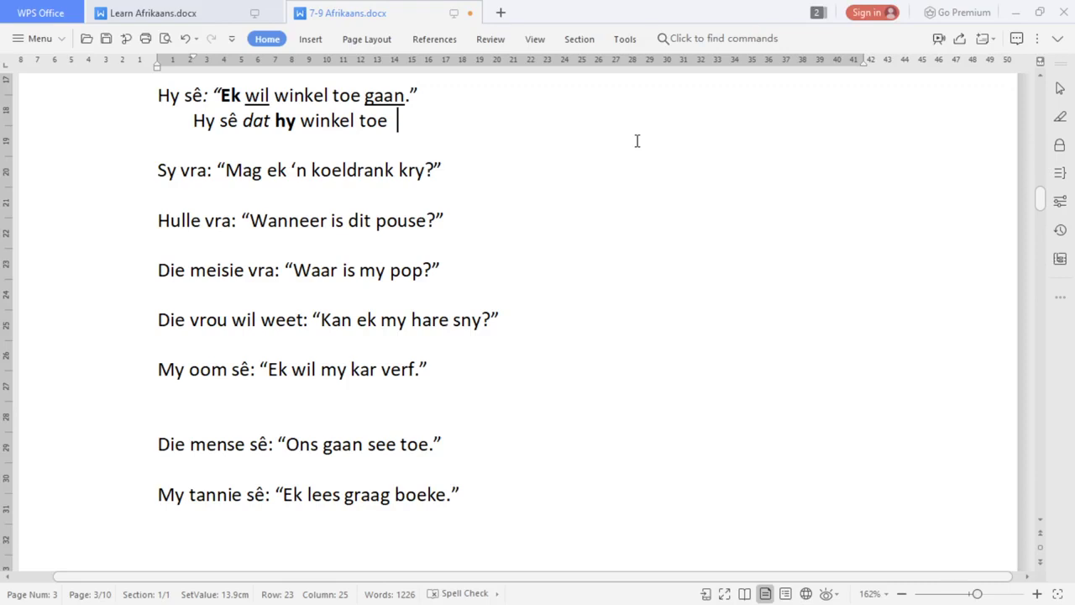
pyautogui.hotkey('ctrl', 'u')
pyautogui.write('wil ga')
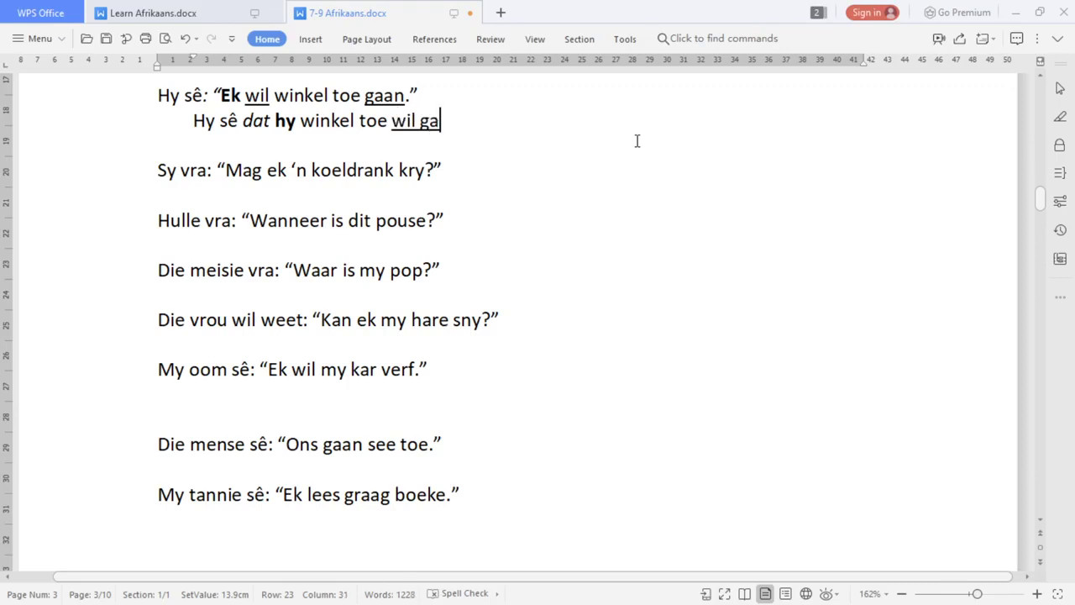
pyautogui.write('an.')
# Italicise the colon and opening quotation mark of the koeldrank sentence and start a spaced answer line below it with "Sy vra"
pyautogui.click(523, 197)
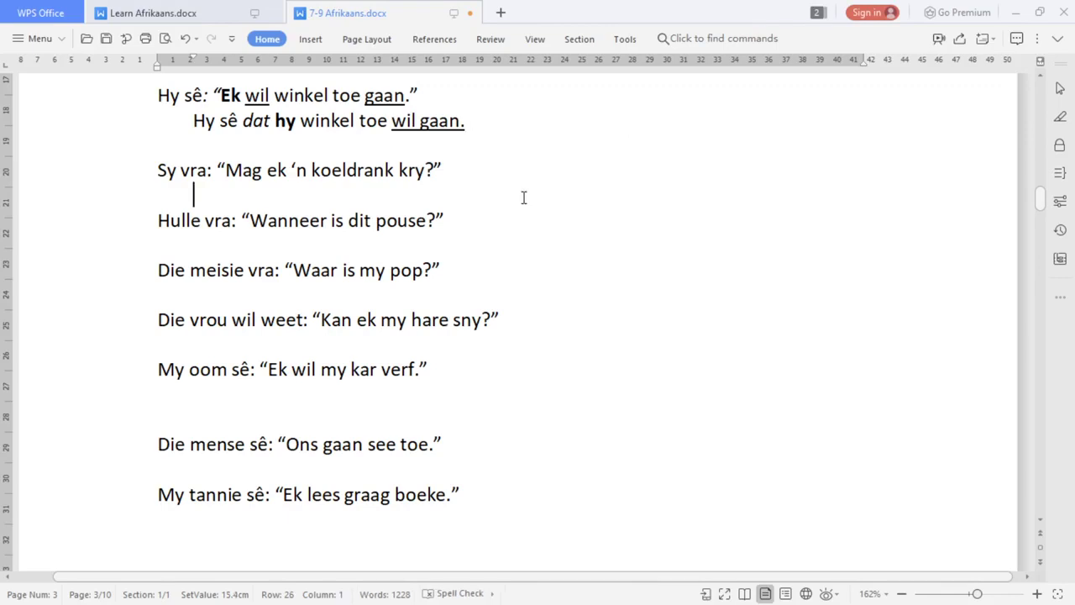
pyautogui.press('Return')
pyautogui.press('Up')
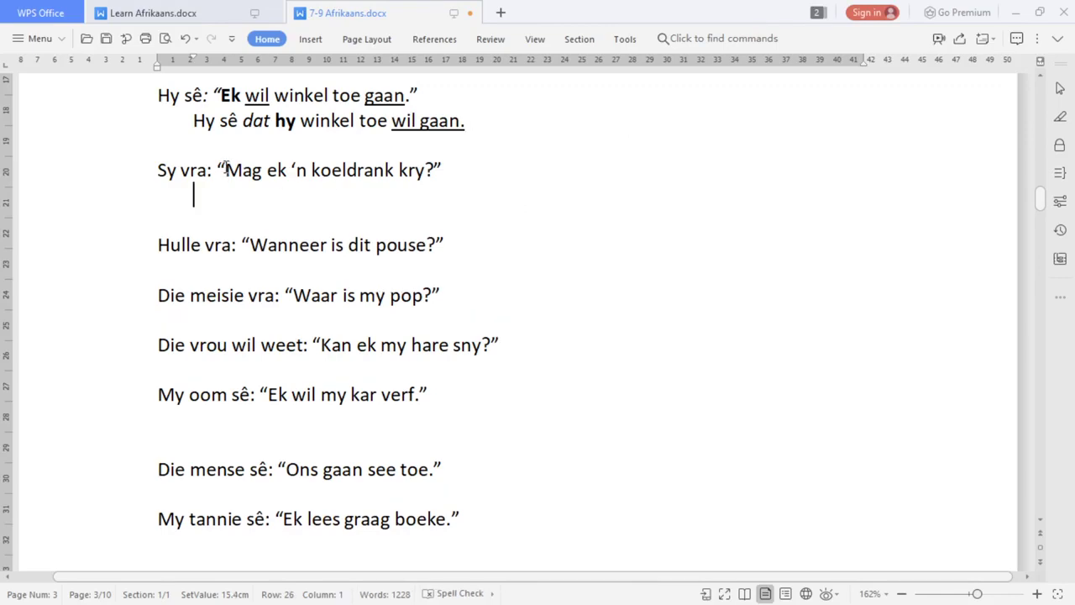
pyautogui.moveTo(225, 170); pyautogui.dragTo(210, 172)
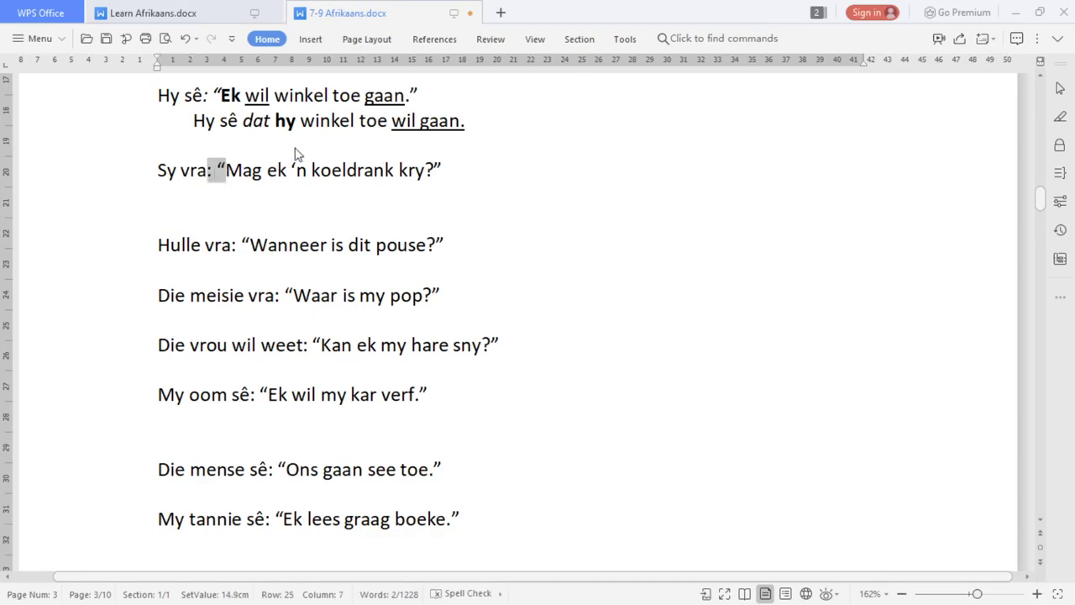
pyautogui.click(293, 195)
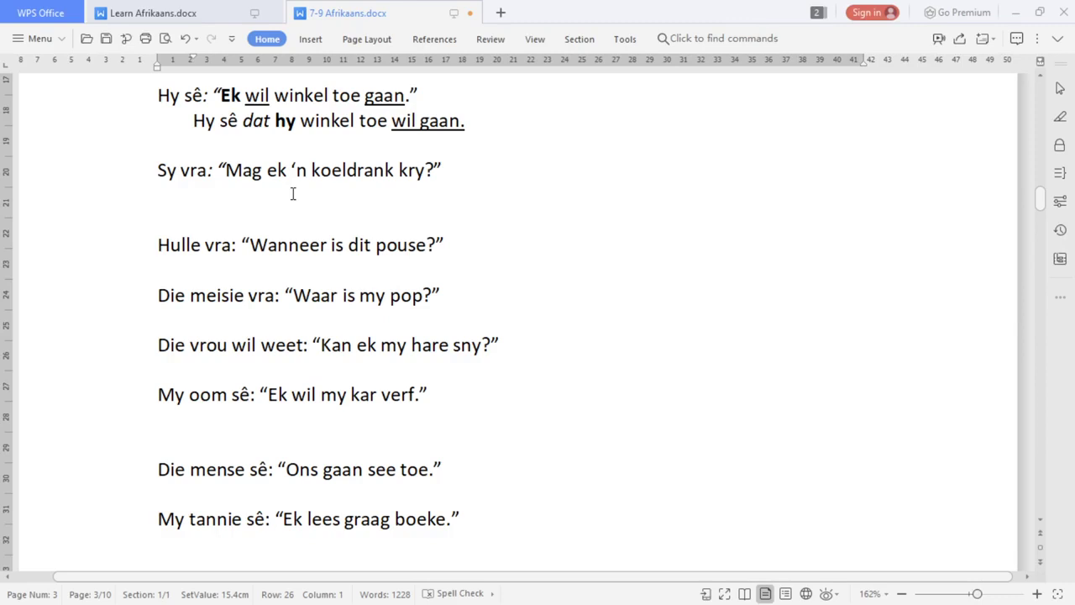
pyautogui.write('Sy vra')
# Underline "Mag" in the koeldrank sentence and add italic "of" after "Sy vra" in its answer line
pyautogui.moveTo(436, 169); pyautogui.dragTo(426, 169)
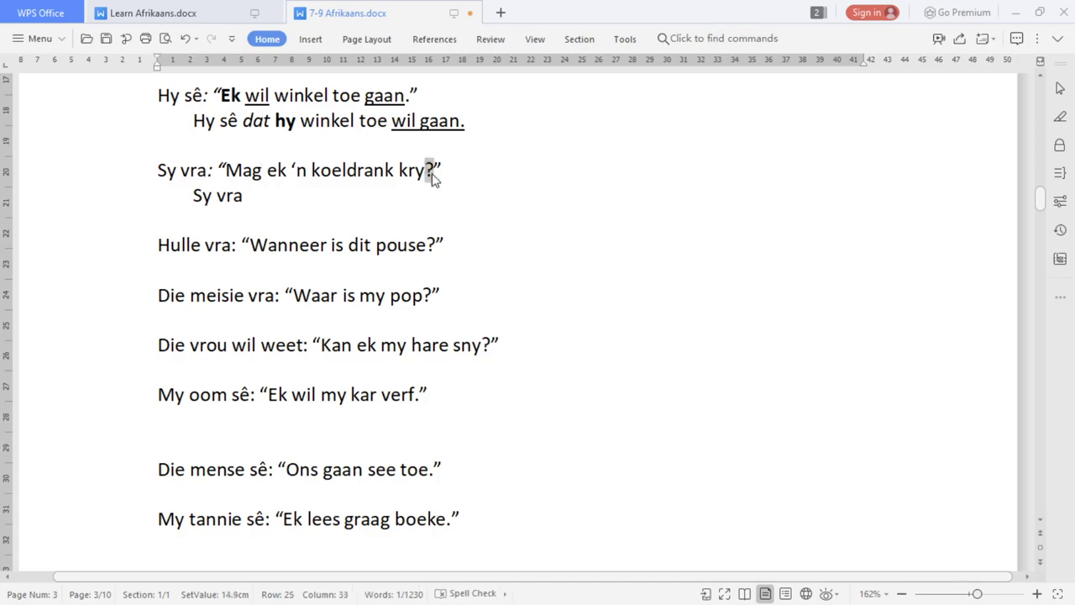
pyautogui.moveTo(263, 170); pyautogui.dragTo(226, 171)
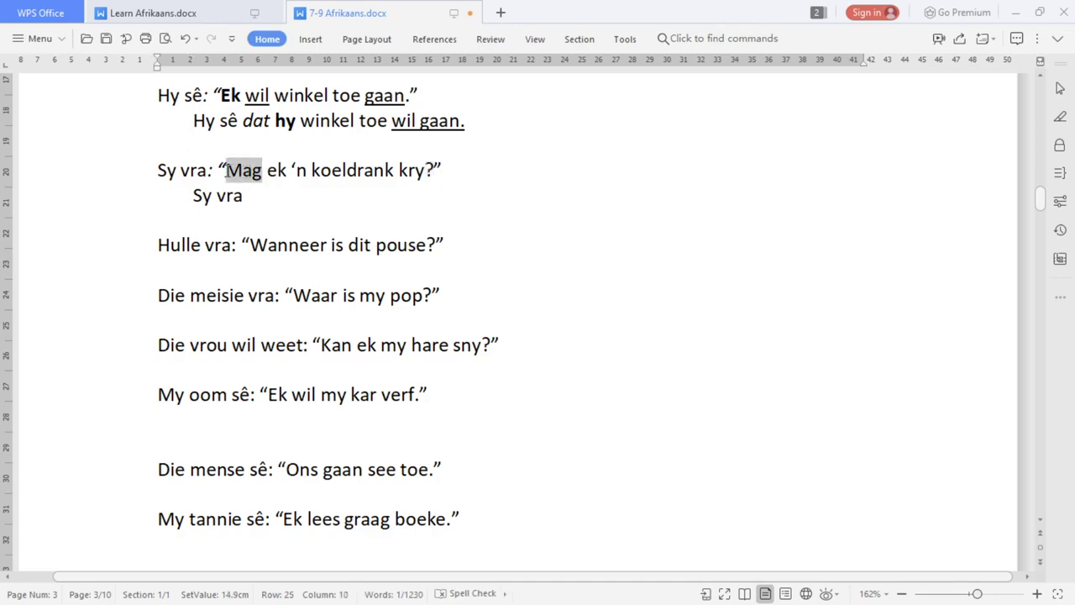
pyautogui.hotkey('ctrl', 'u')
pyautogui.click(310, 194)
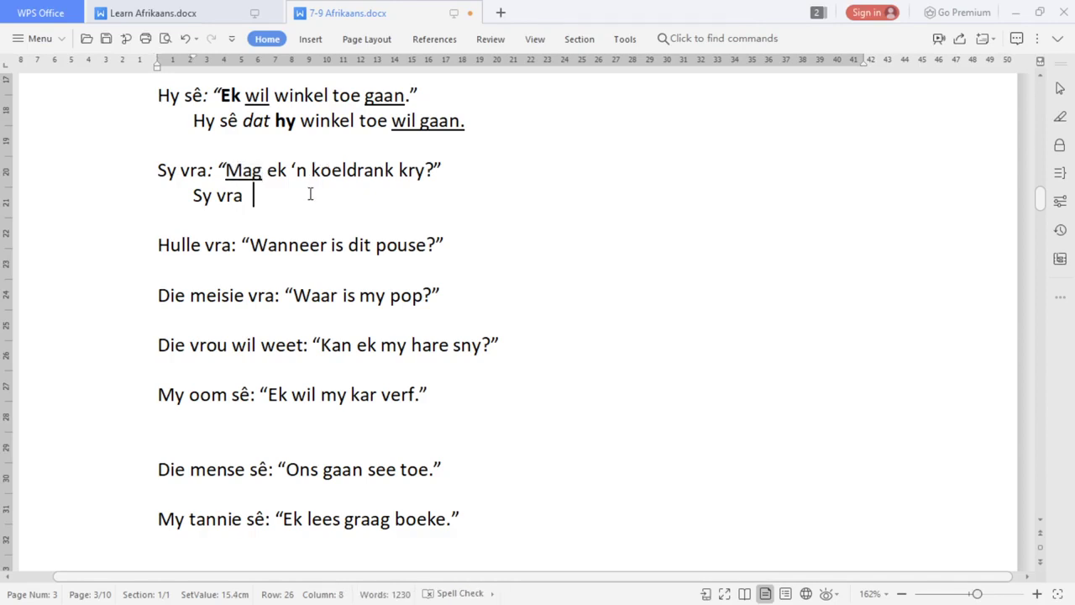
pyautogui.write('of')
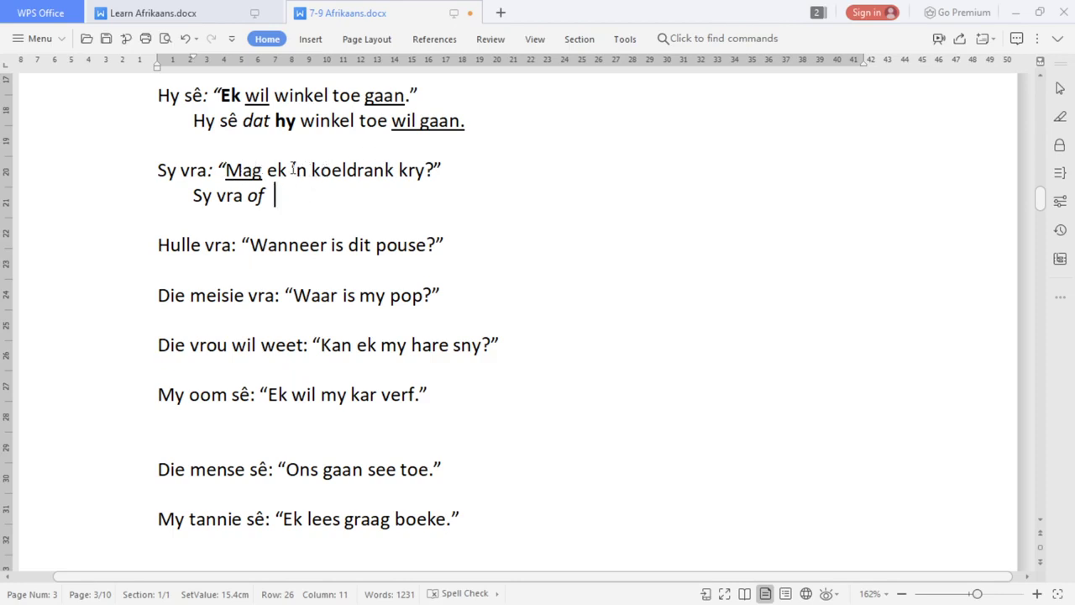
# Make "ek" bold in the koeldrank sentence and continue its answer line with bold "sy" and plain "'n koeldrank"
pyautogui.moveTo(288, 168); pyautogui.dragTo(270, 168)
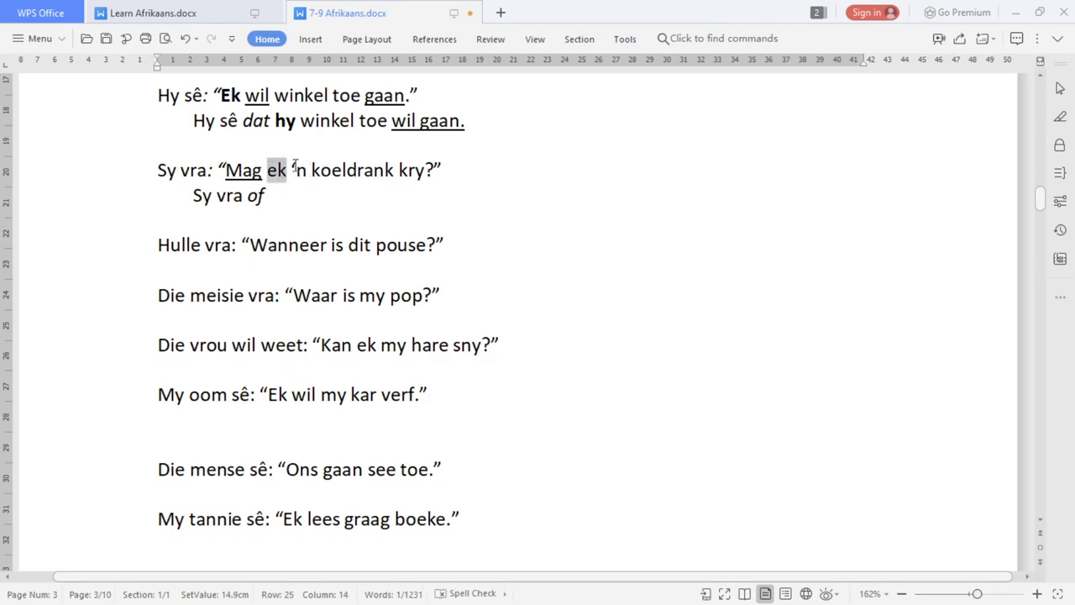
pyautogui.hotkey('ctrl', 'b')
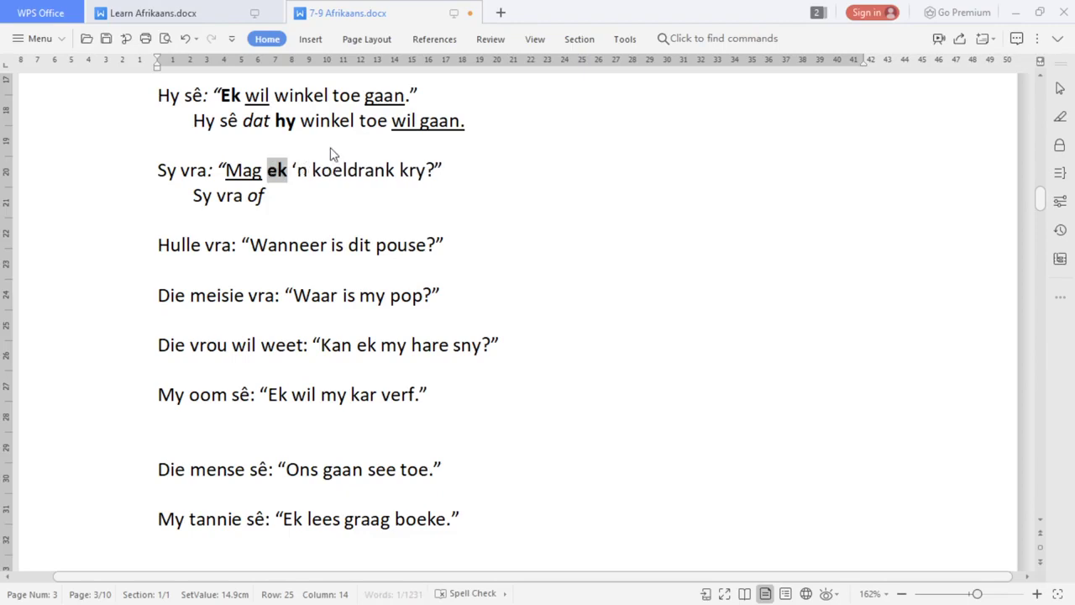
pyautogui.click(322, 201)
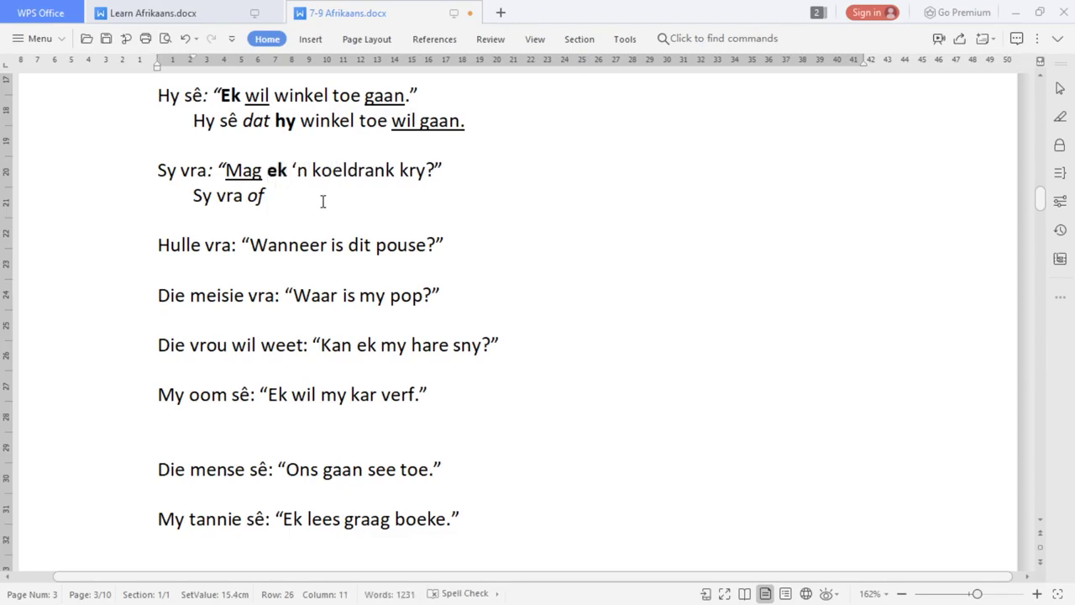
pyautogui.write('sy')
pyautogui.hotkey('shift', 'Left')
pyautogui.hotkey('shift', 'Left')
pyautogui.hotkey('ctrl', 'i')
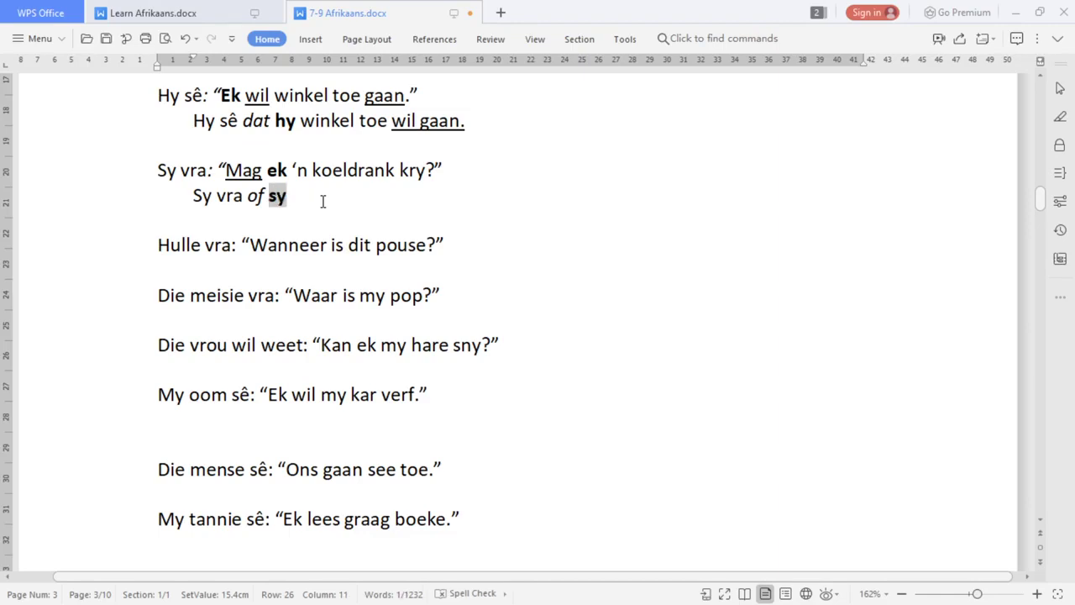
pyautogui.press('End')
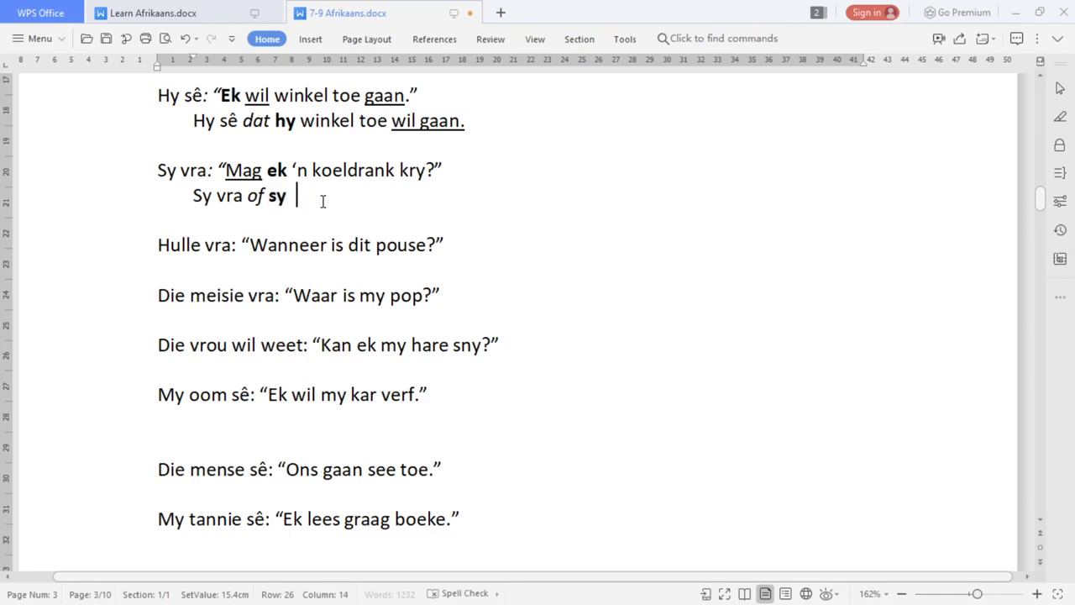
pyautogui.write("'n ")
pyautogui.write('koeldrank')
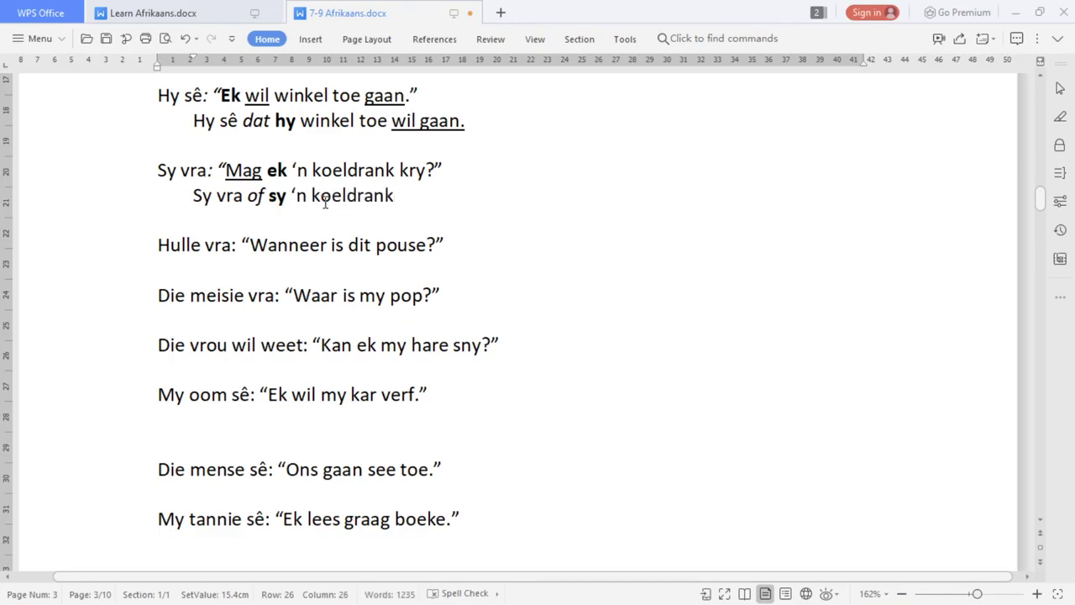
# Underline "kry" in the koeldrank sentence and finish its answer line with underlined "mag kry" and a plain full stop
pyautogui.moveTo(428, 170); pyautogui.dragTo(400, 170)
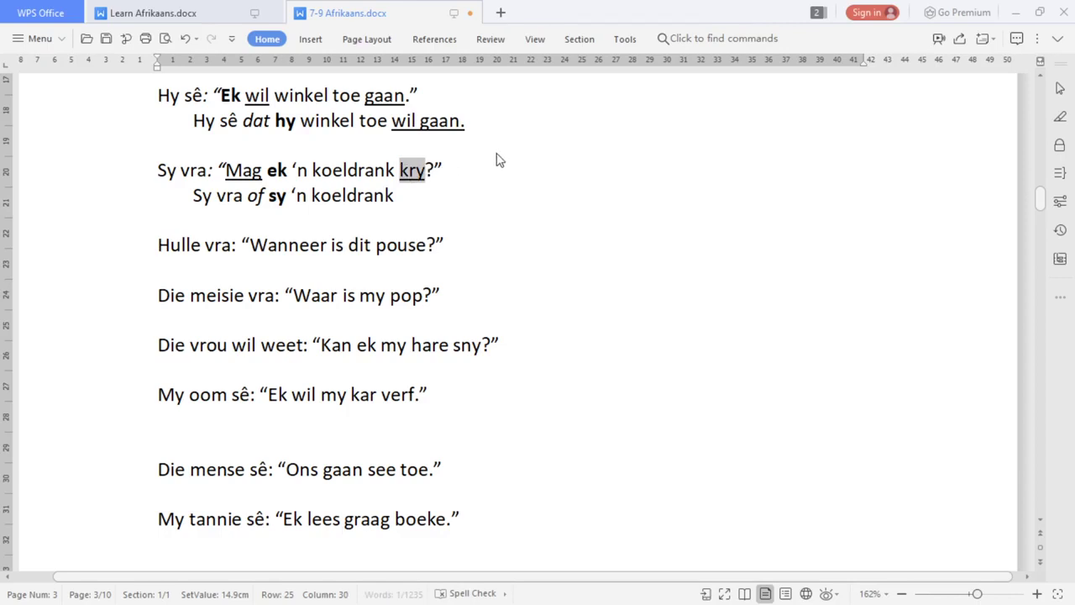
pyautogui.click(486, 196)
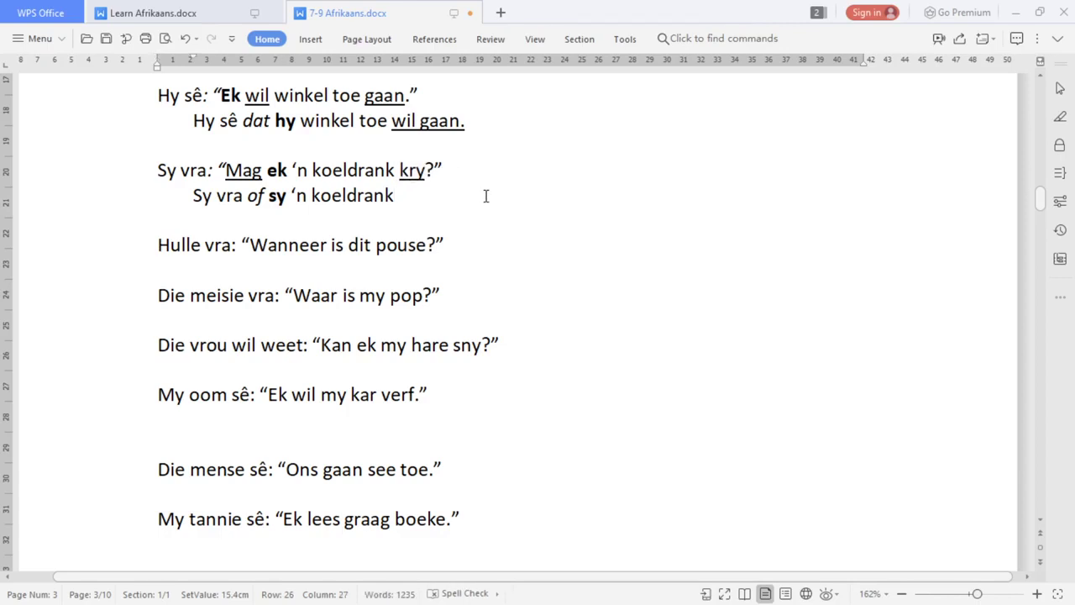
pyautogui.write('mag kry')
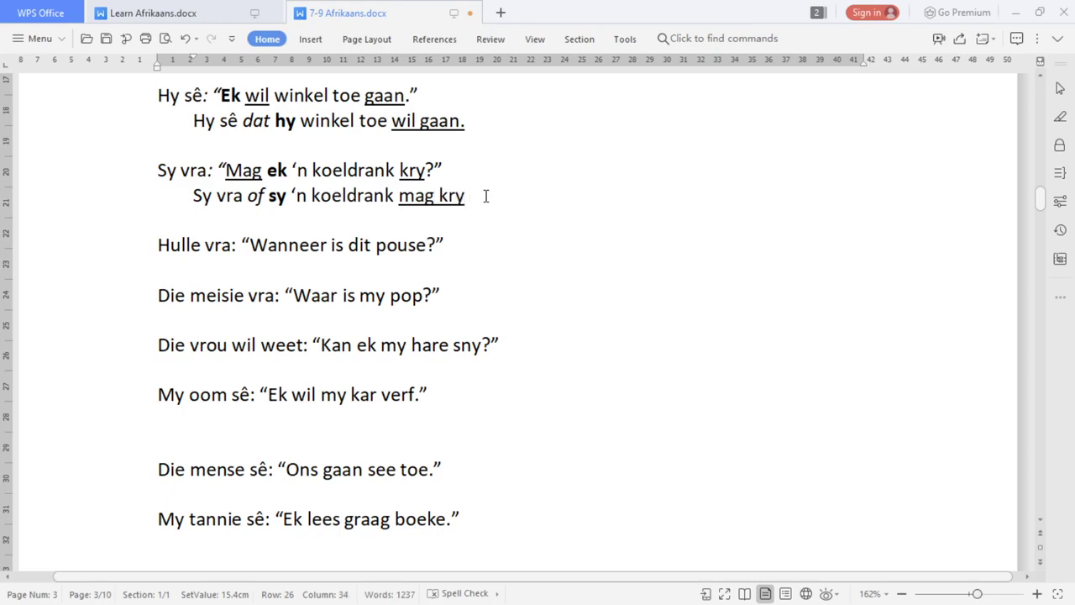
pyautogui.write('.')
# Start a spaced, indented answer line below the pouse sentence with "Hulle vra"
pyautogui.click(485, 248)
pyautogui.press('Return')
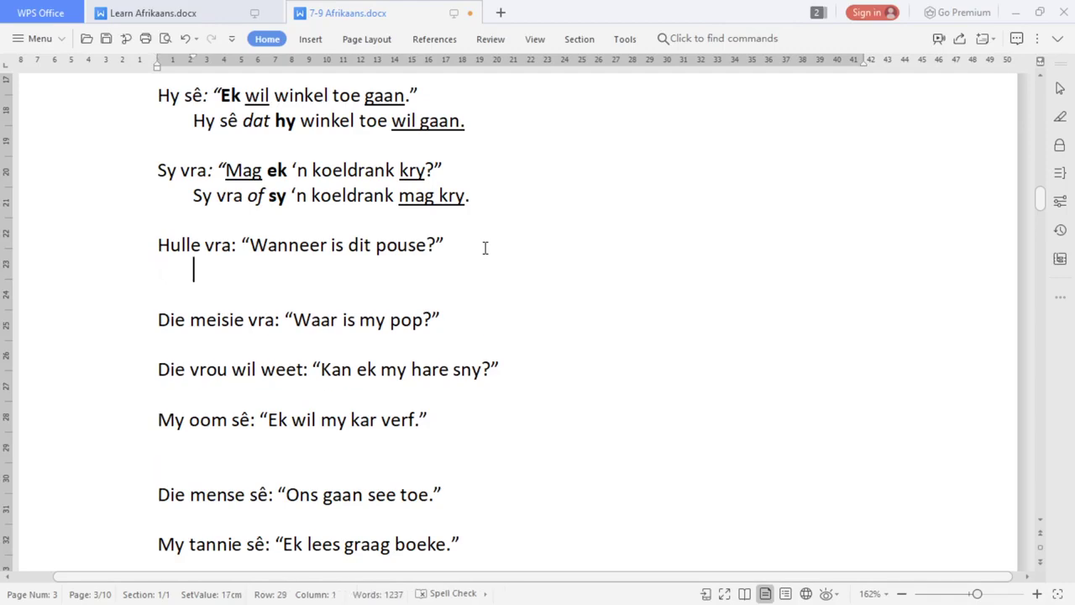
pyautogui.write('Hullw')
pyautogui.press('BackSpace')
pyautogui.press('BackSpace')
pyautogui.write('e')
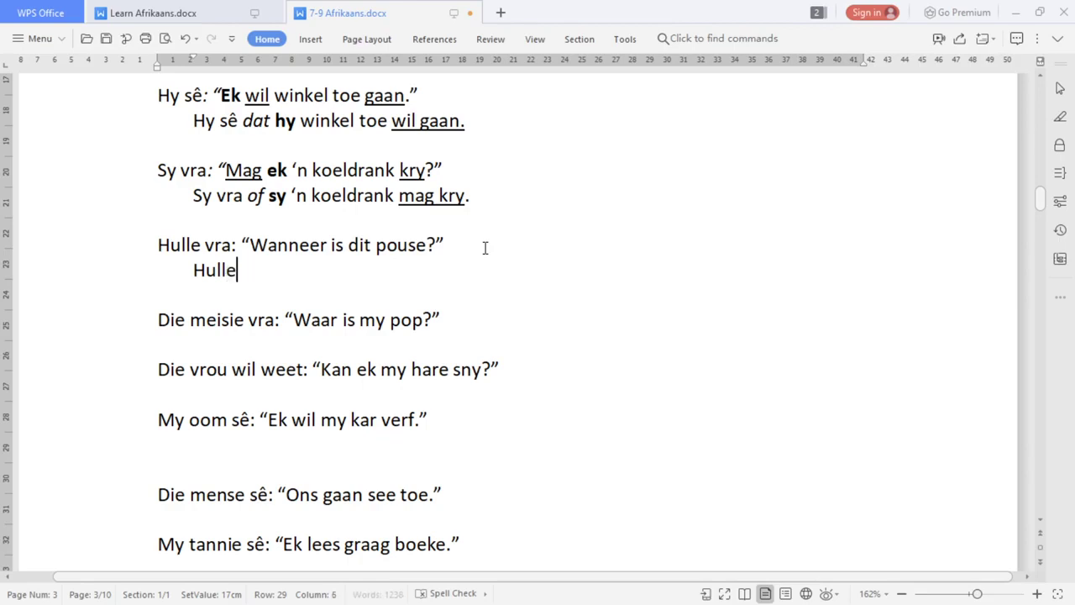
pyautogui.write(' vra')
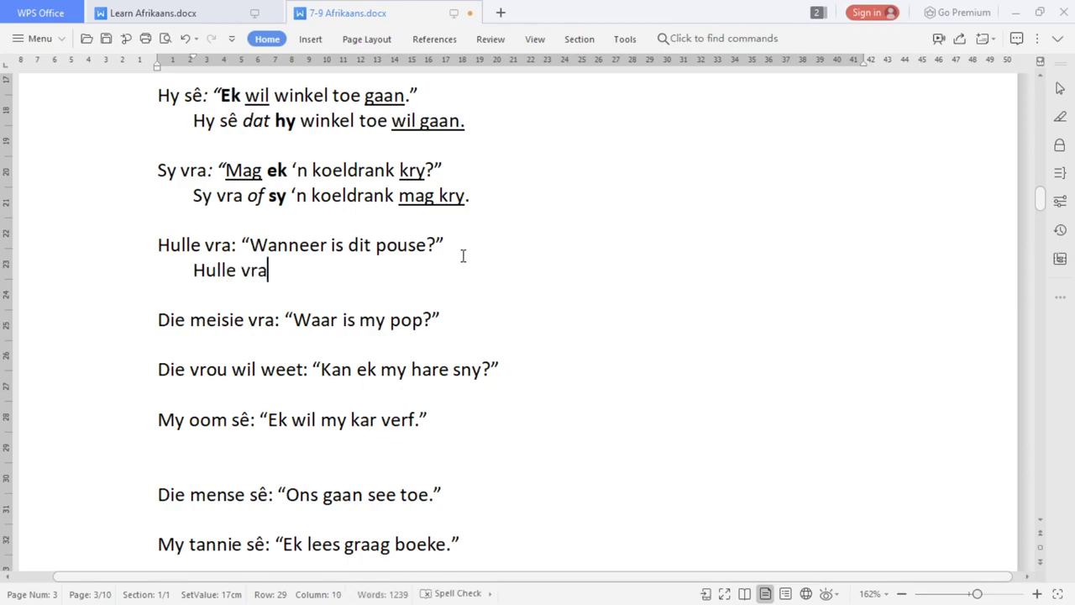
# Italicise the colon, opening quotation mark and "Wanneer" in the pouse sentence and add italic "wanneer" to its answer line
pyautogui.moveTo(250, 244); pyautogui.dragTo(234, 242)
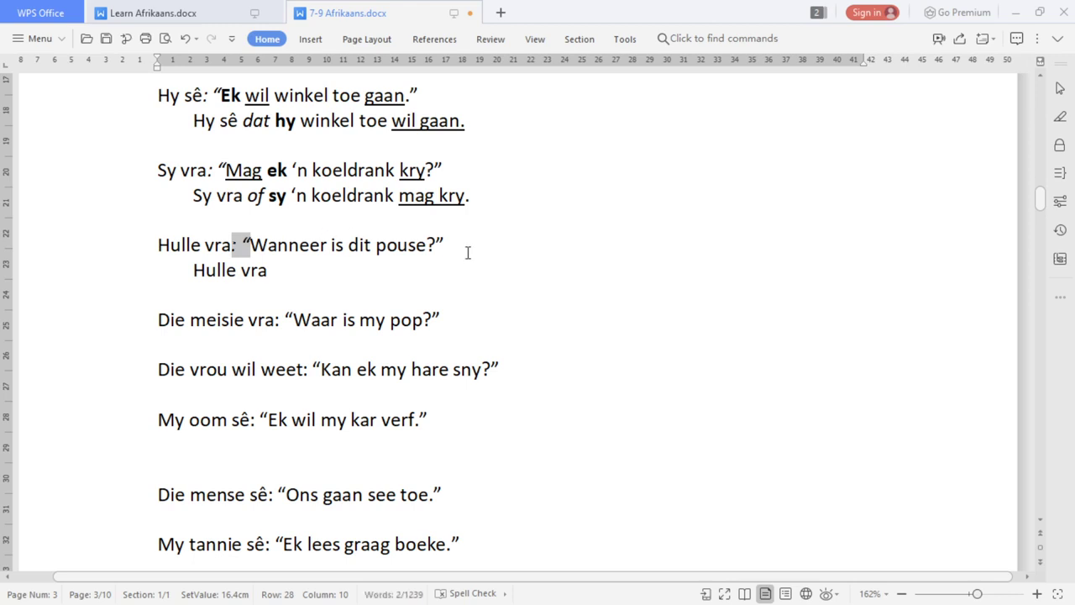
pyautogui.moveTo(436, 245); pyautogui.dragTo(427, 245)
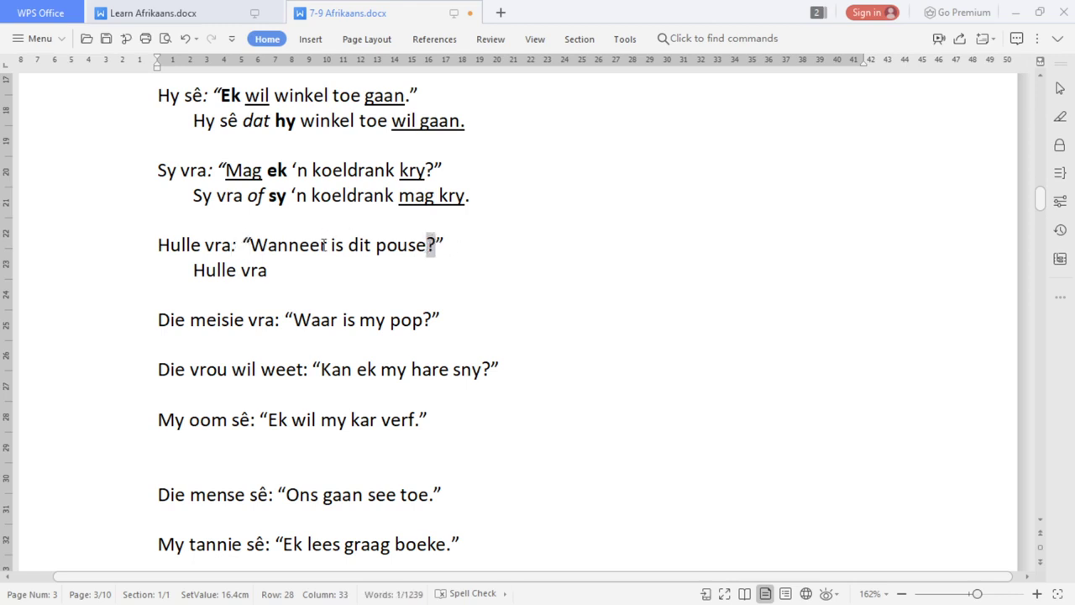
pyautogui.moveTo(323, 244); pyautogui.dragTo(249, 244)
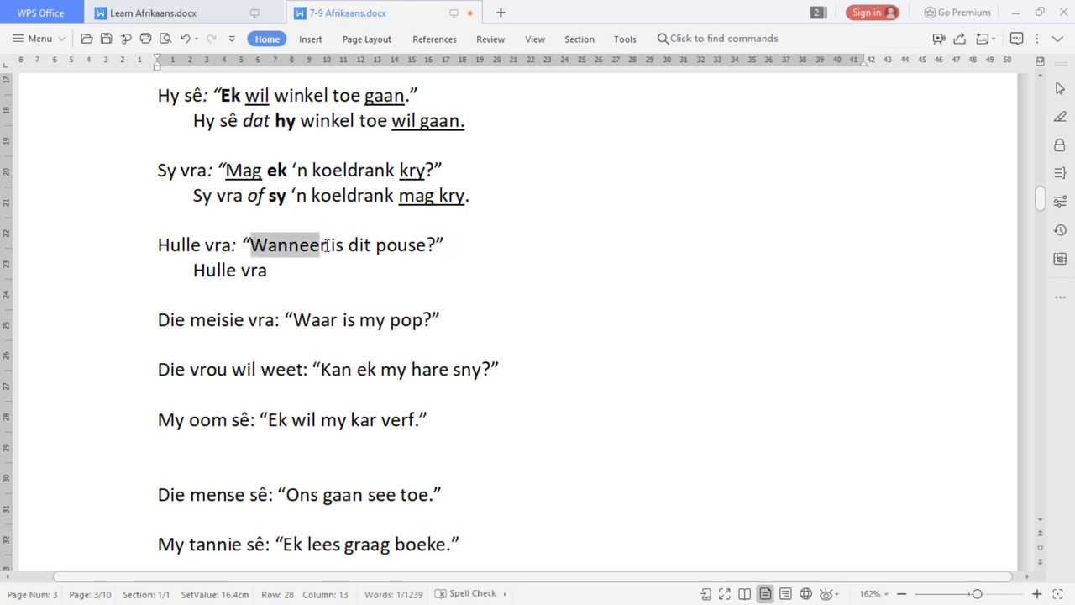
pyautogui.moveTo(328, 245); pyautogui.dragTo(249, 244)
pyautogui.hotkey('ctrl', 'i')
pyautogui.click(329, 267)
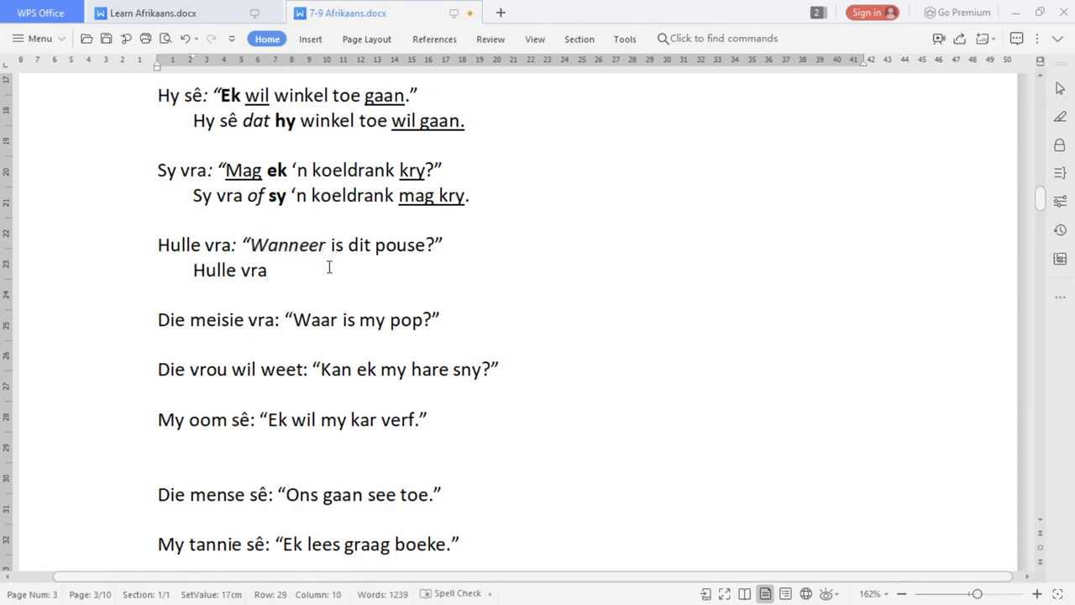
pyautogui.write('wanneer')
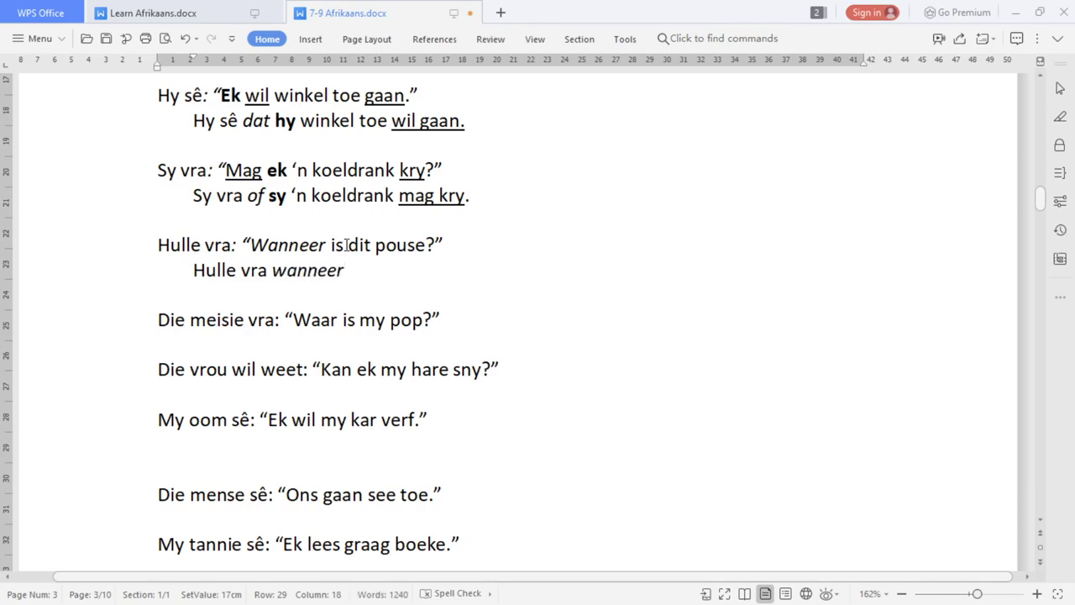
# Underline "is" in the pouse sentence and complete its answer line with plain "dit pouse" and underlined "is."
pyautogui.moveTo(344, 245); pyautogui.dragTo(330, 244)
pyautogui.hotkey('ctrl', 'u')
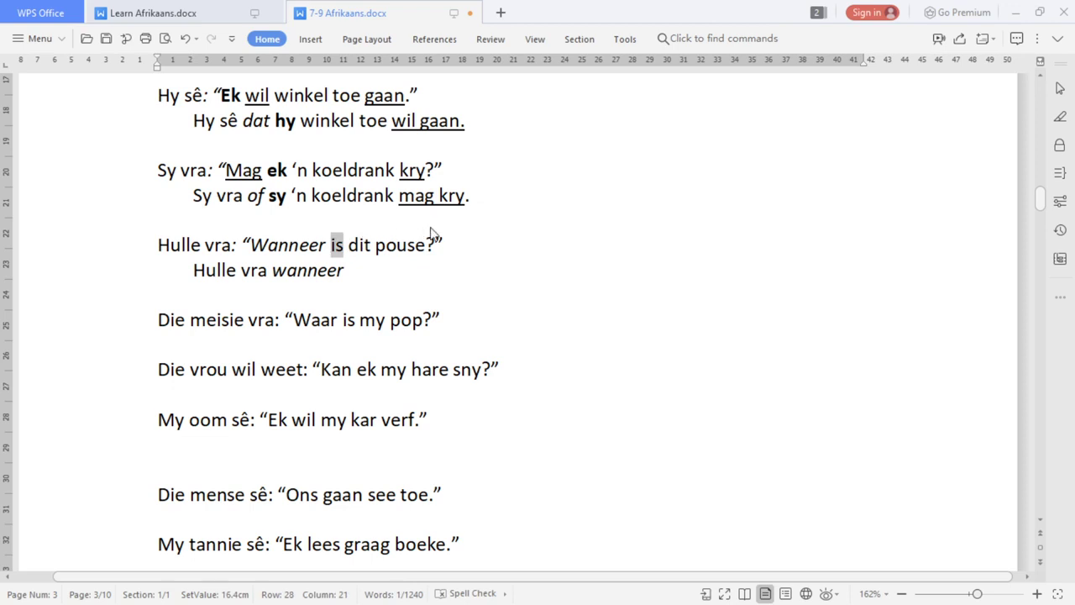
pyautogui.click(426, 270)
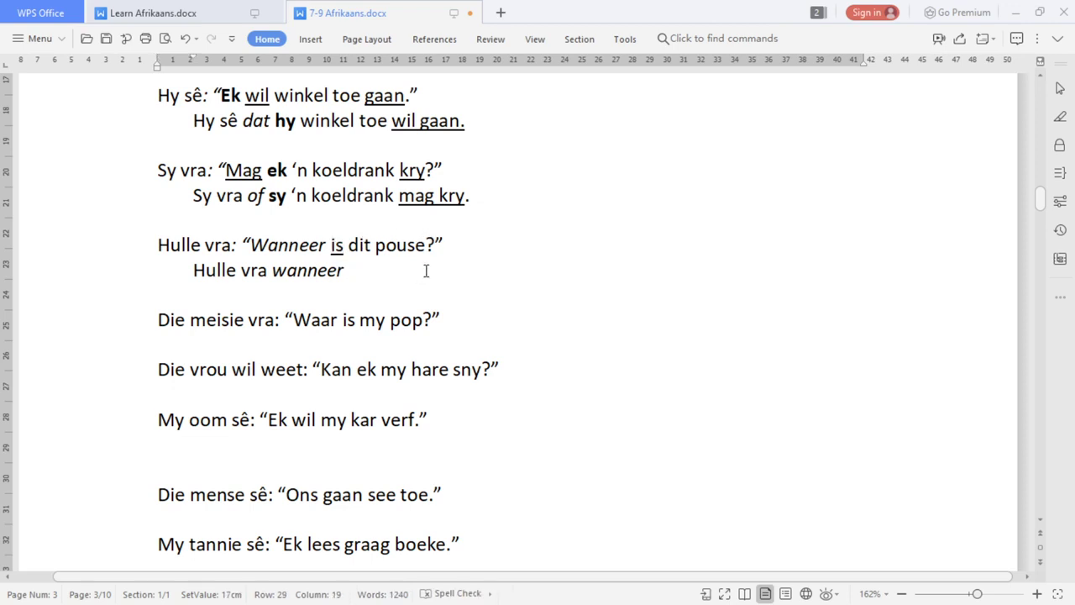
pyautogui.write('dit pou')
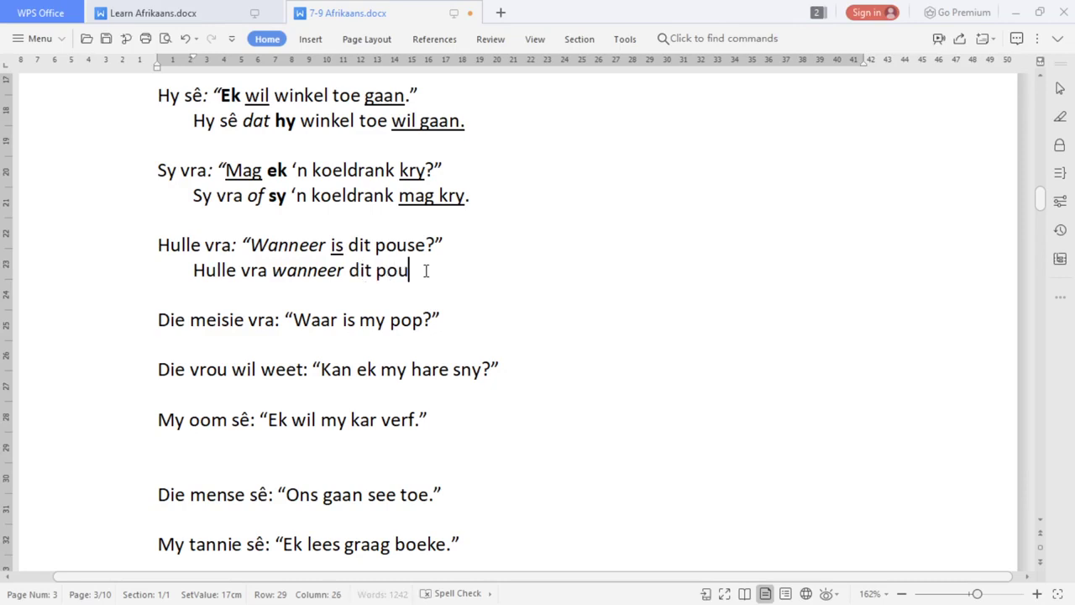
pyautogui.write('se is.')
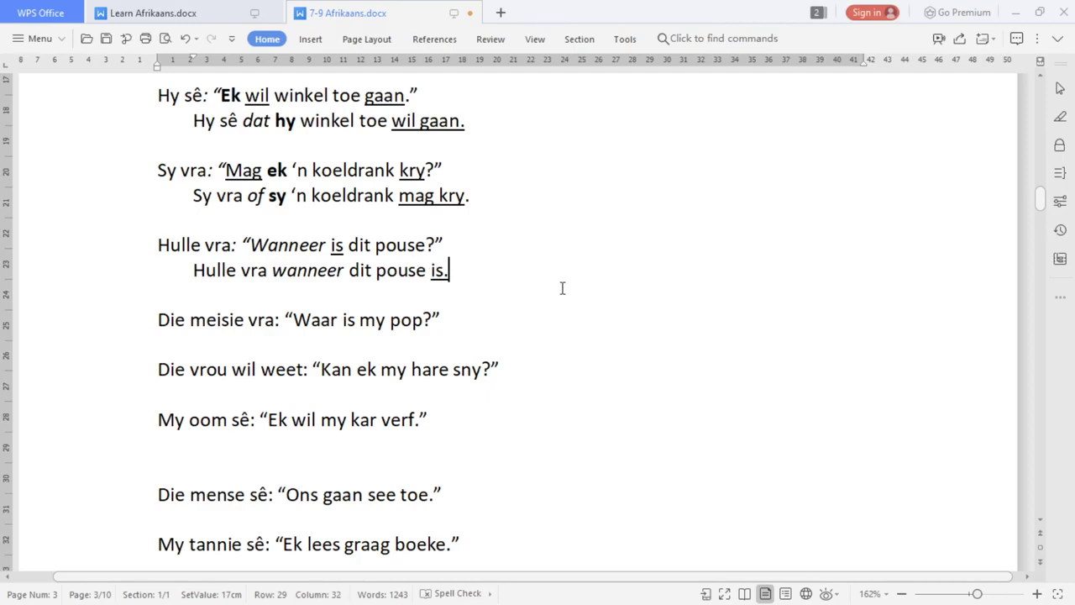
# Start a spaced, further indented answer line below the pop sentence with "Die meisie vra"
pyautogui.click(491, 338)
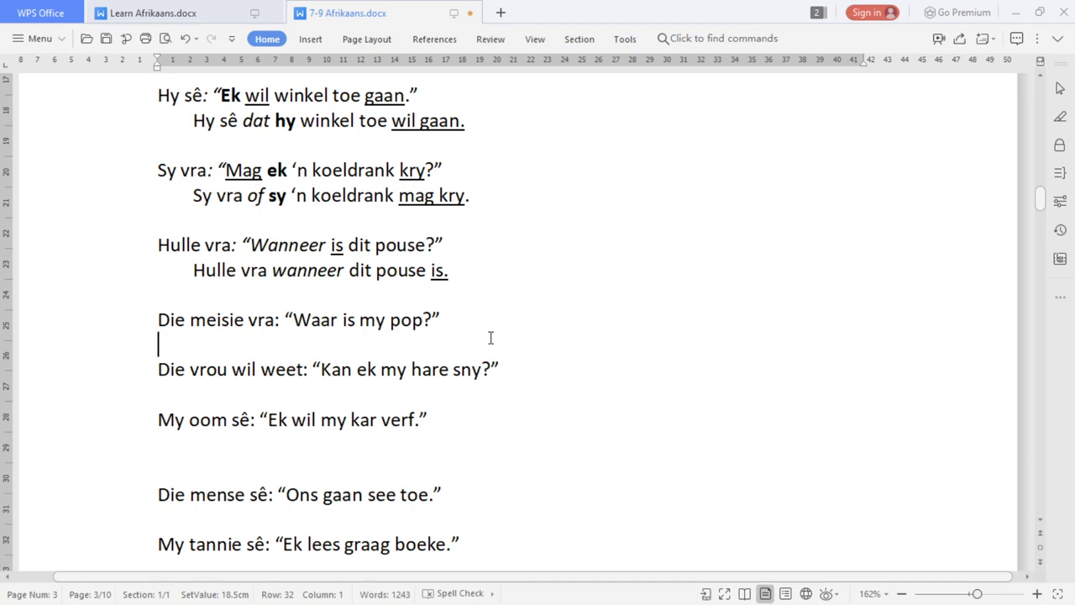
pyautogui.press('Return')
pyautogui.press('Up')
pyautogui.press('Tab')
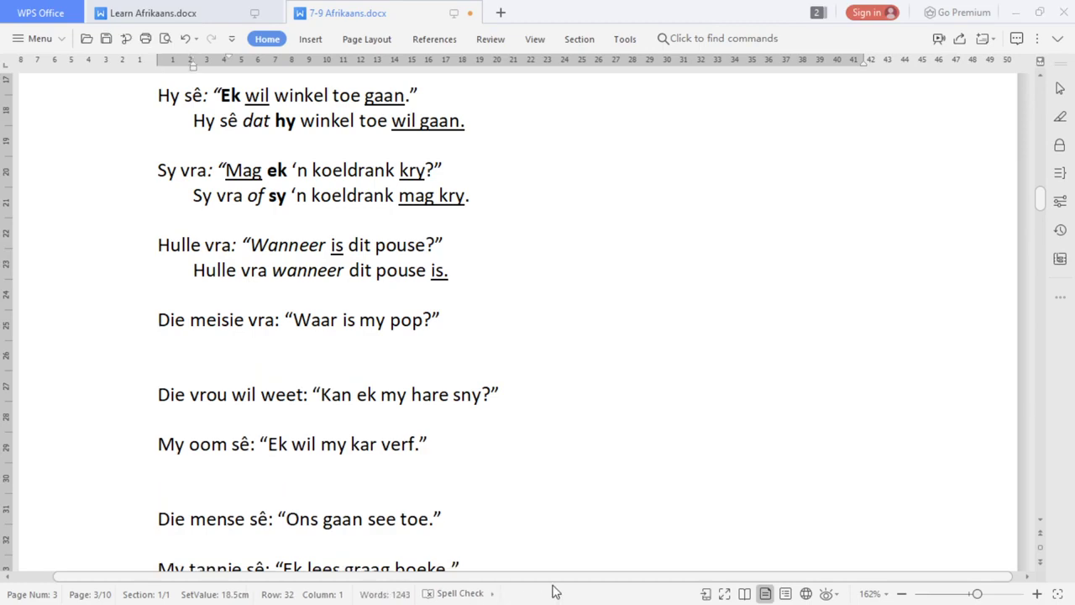
pyautogui.click(983, 387)
pyautogui.click(507, 354)
pyautogui.write('Die meisie')
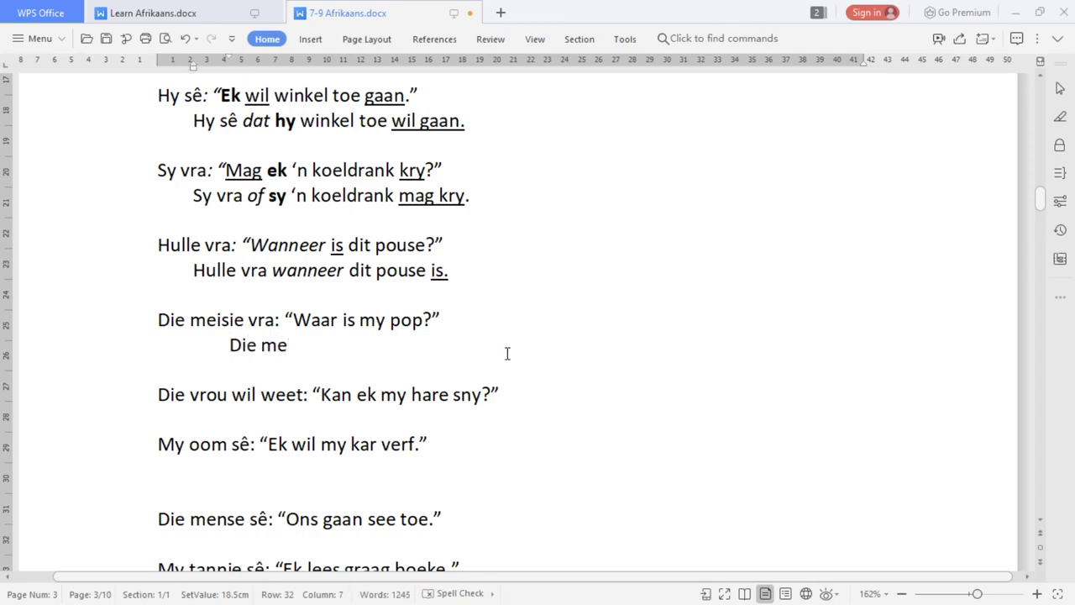
pyautogui.write(' vra')
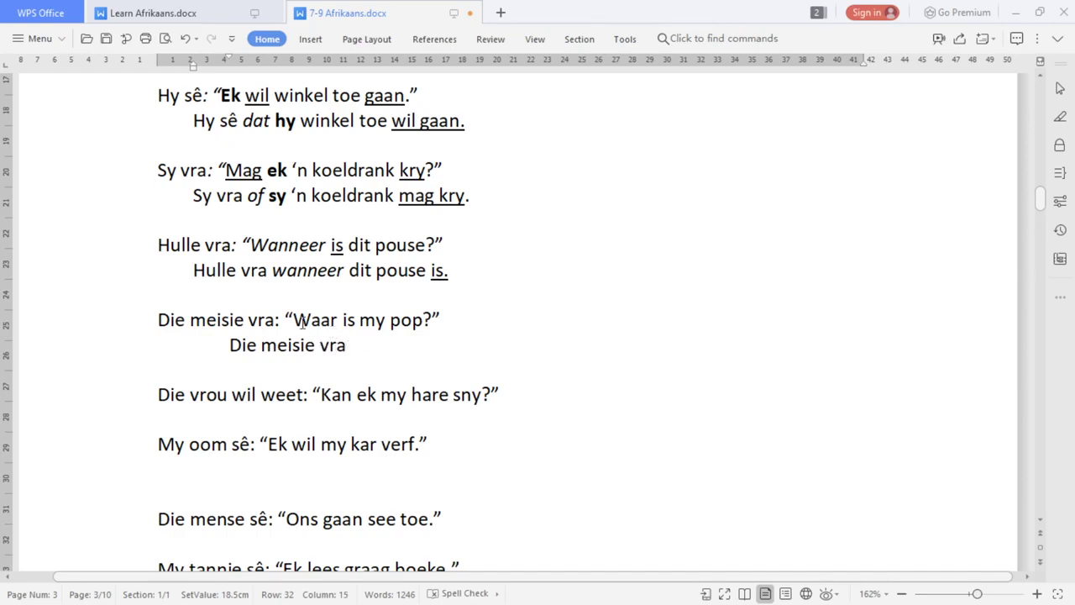
# Italicise the colon, opening quotation mark and "Waar" in the pop sentence and add italic "waar" to its answer line
pyautogui.moveTo(293, 320); pyautogui.dragTo(274, 317)
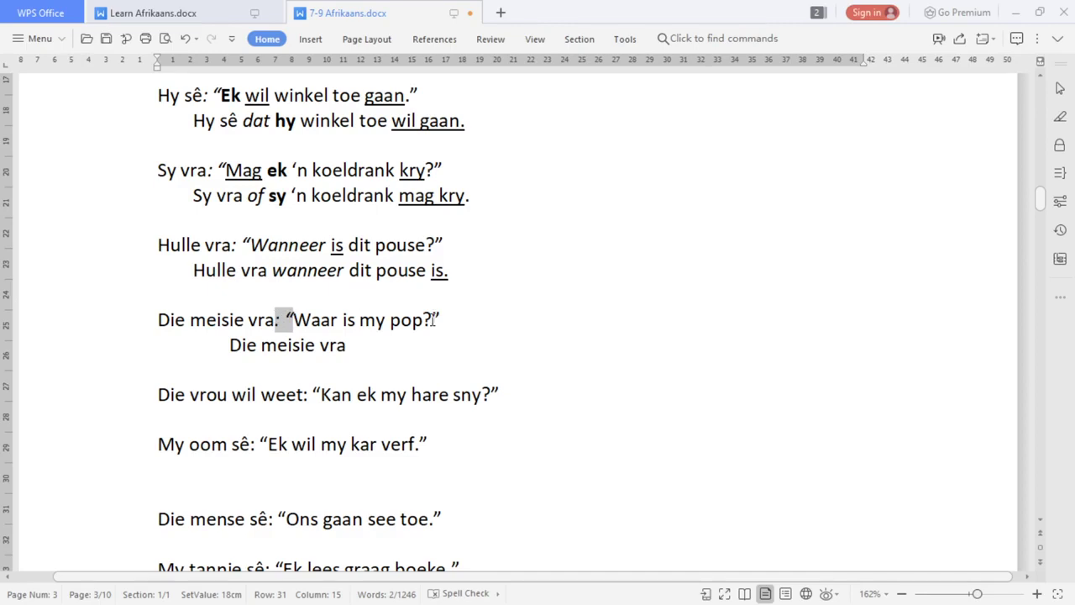
pyautogui.moveTo(433, 319); pyautogui.dragTo(425, 320)
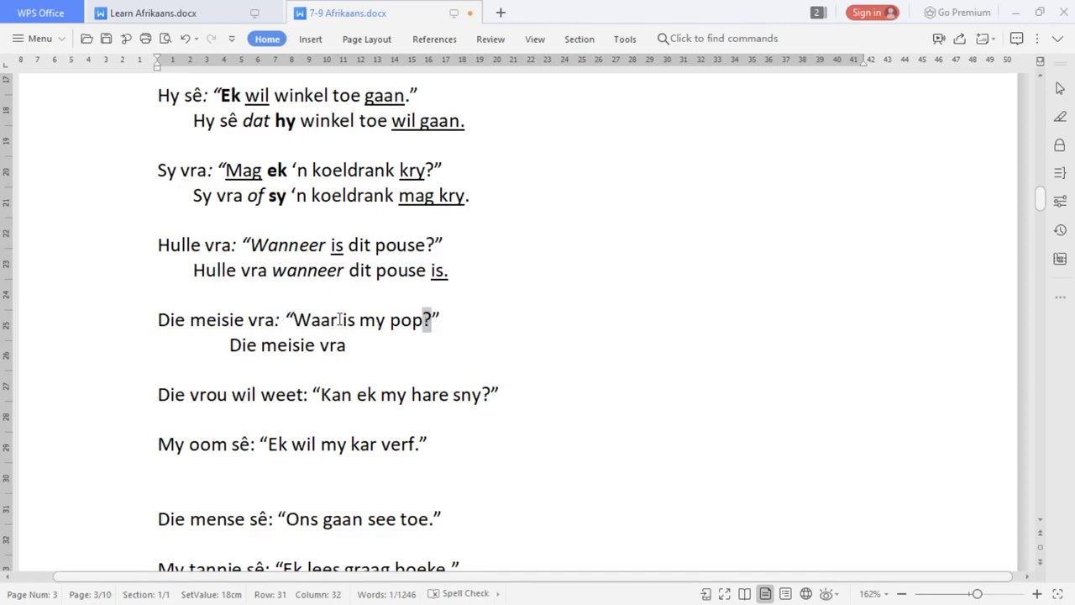
pyautogui.moveTo(339, 320); pyautogui.dragTo(293, 320)
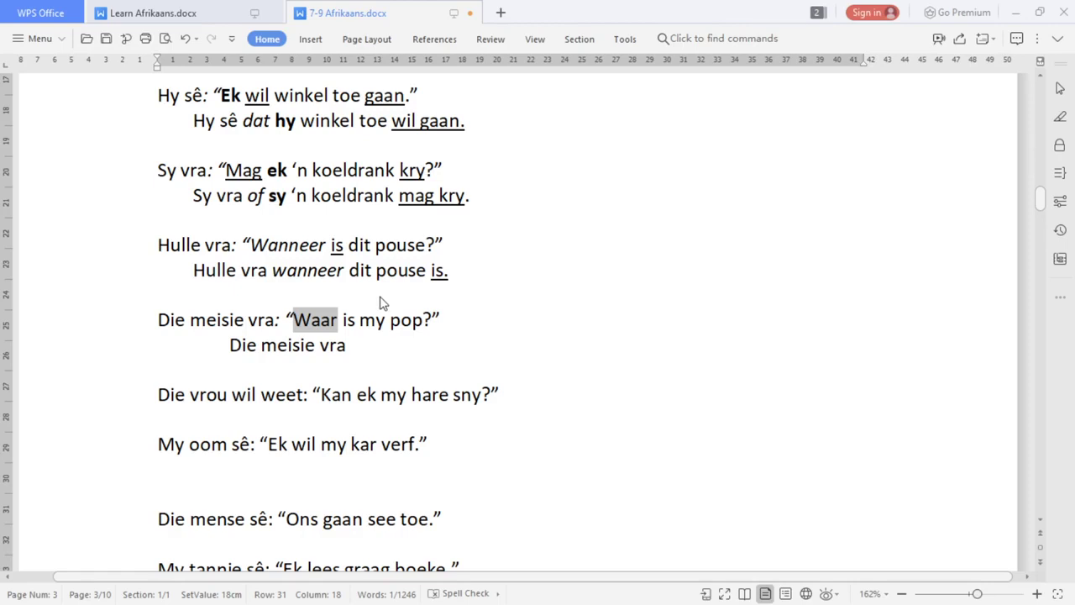
pyautogui.hotkey('ctrl', 'i')
pyautogui.click(367, 343)
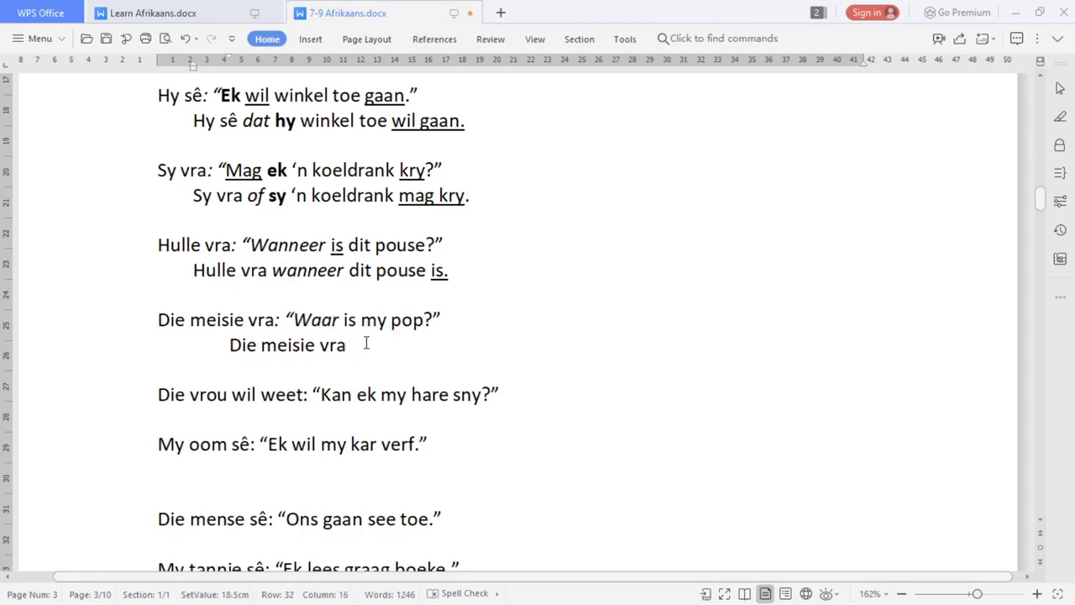
pyautogui.write('waar')
# Underline "is" and make "my" bold in the pop sentence
pyautogui.doubleClick(351, 320)
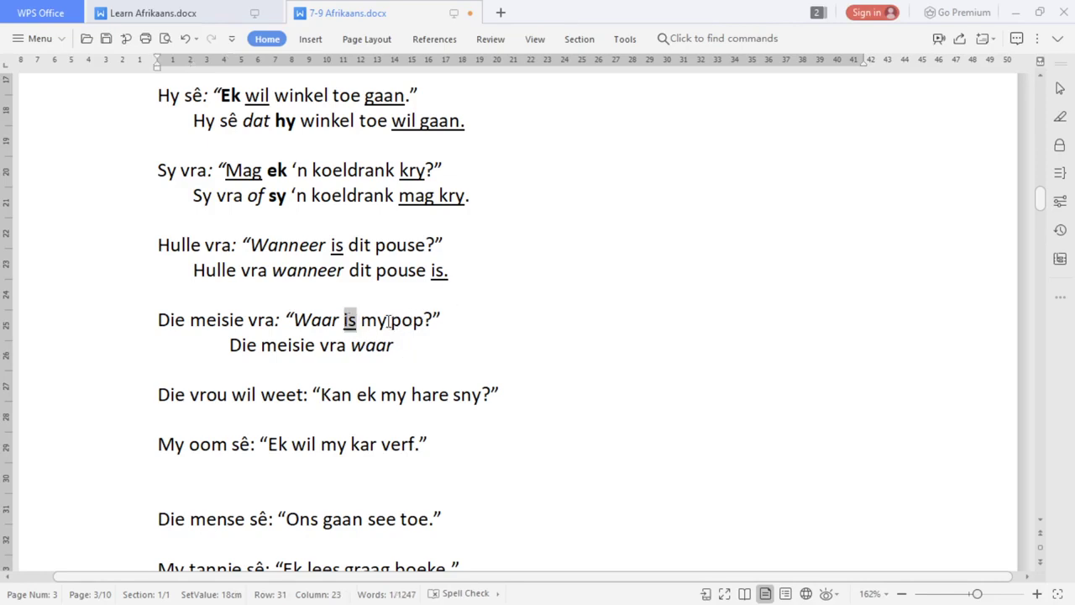
pyautogui.moveTo(392, 320); pyautogui.dragTo(367, 320)
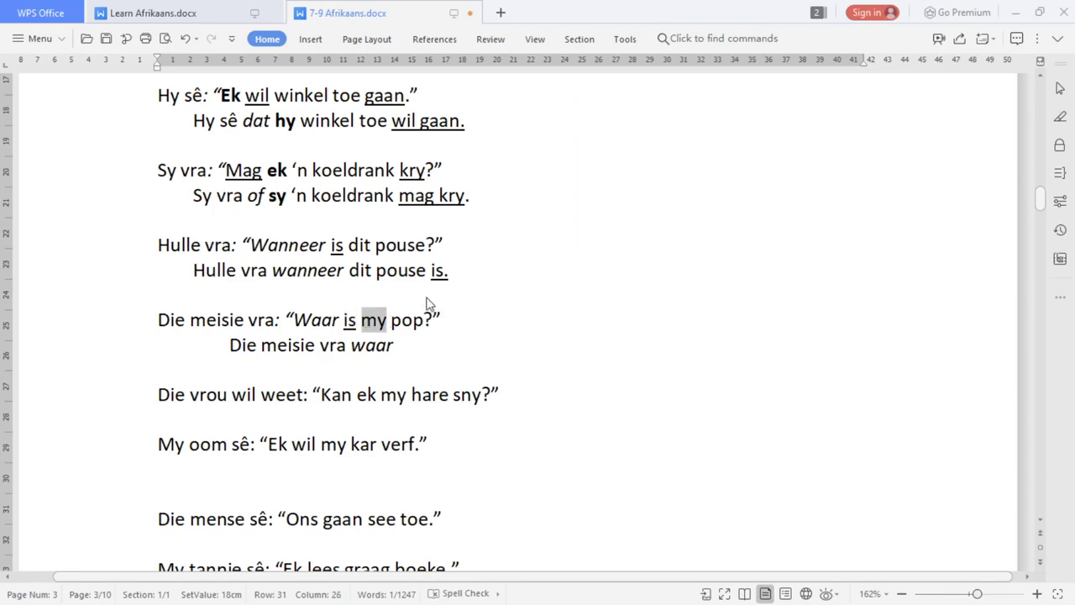
pyautogui.hotkey('ctrl', 'b')
# Complete the answer line after "waar" with bold "haar", plain "pop" and underlined "is."
pyautogui.click(427, 345)
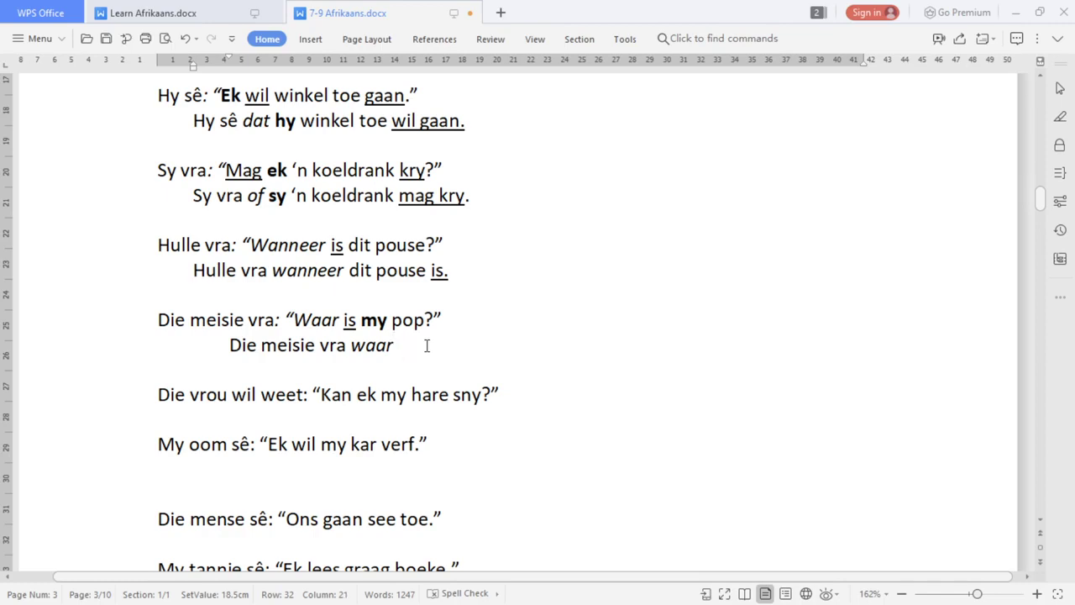
pyautogui.write('haar pop ')
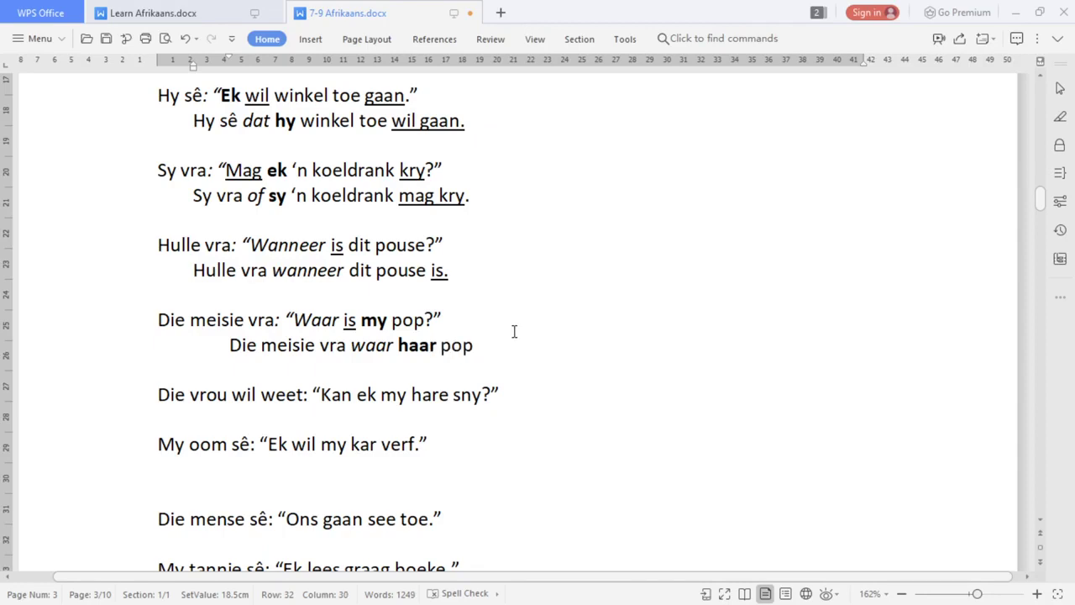
pyautogui.write('is.')
# Start a spaced answer line below the hare sny sentence with "Die vrou wil weet"
pyautogui.click(533, 414)
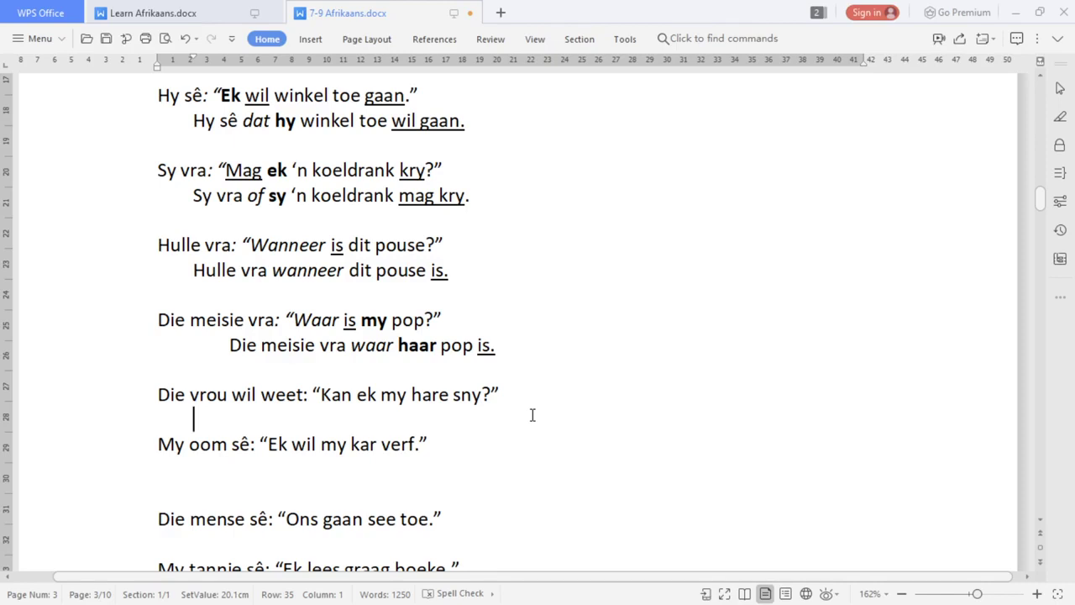
pyautogui.press('Return')
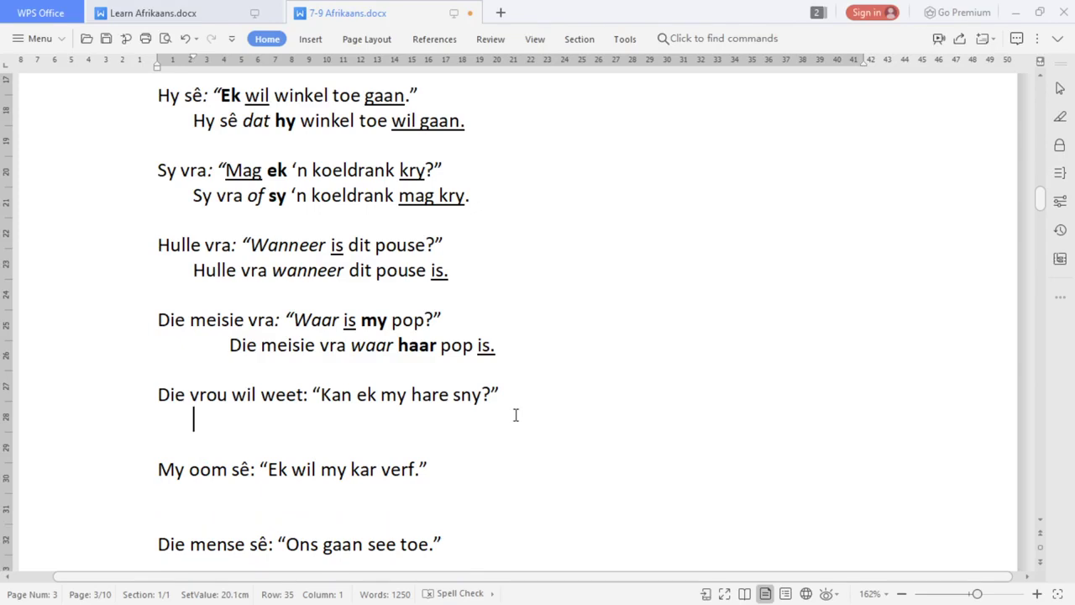
pyautogui.write('Die vrou')
pyautogui.press('BackSpace')
pyautogui.press('BackSpace')
pyautogui.write('ro')
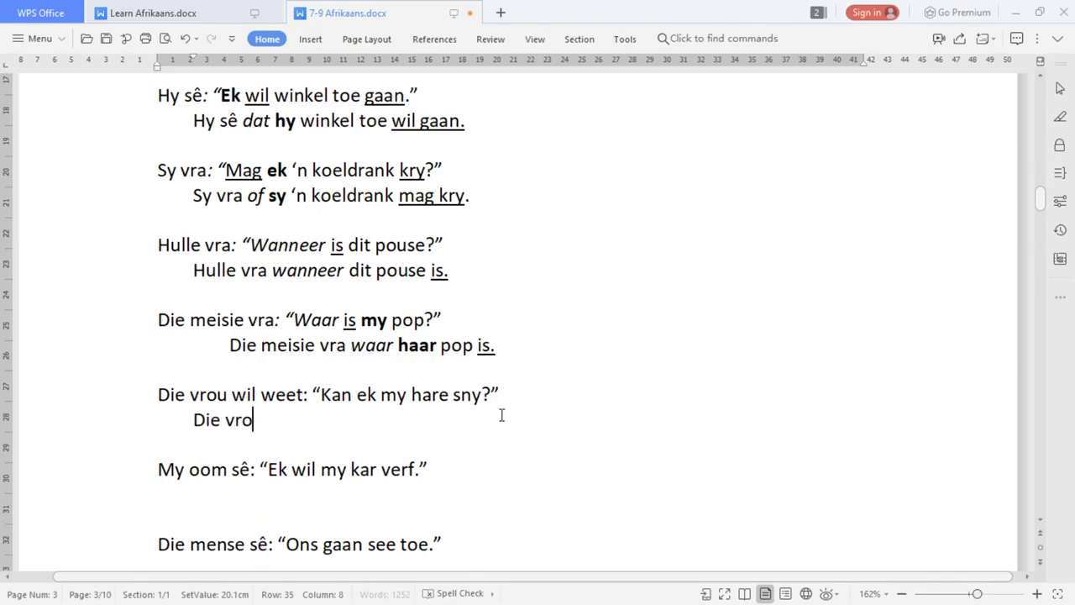
pyautogui.write('u wil weet')
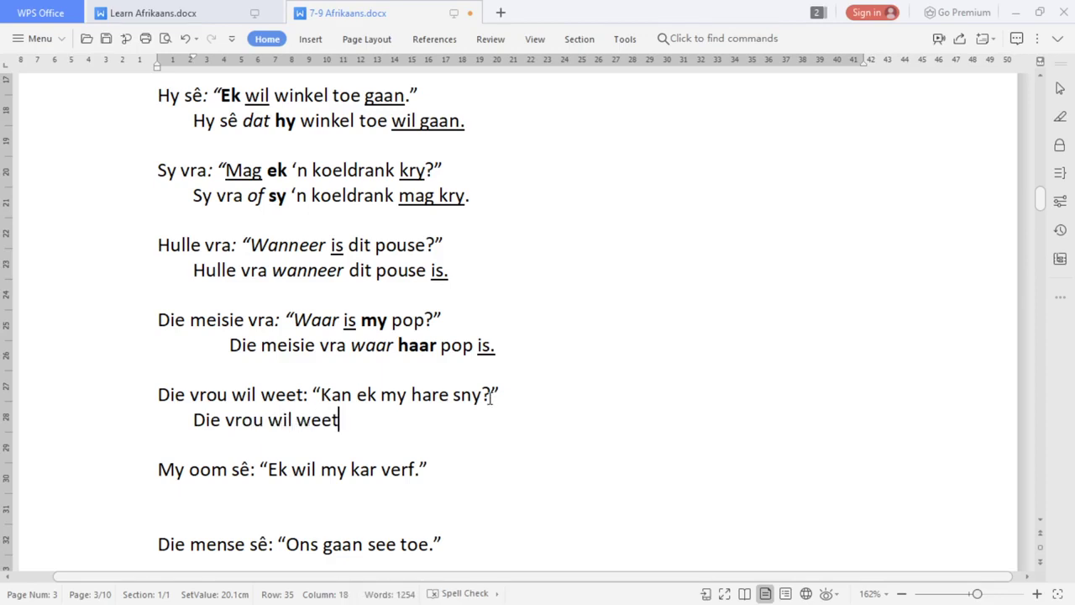
# Underline "Kan" and italicise the colon and opening quotation mark in the hare sny sentence
pyautogui.doubleClick(486, 394)
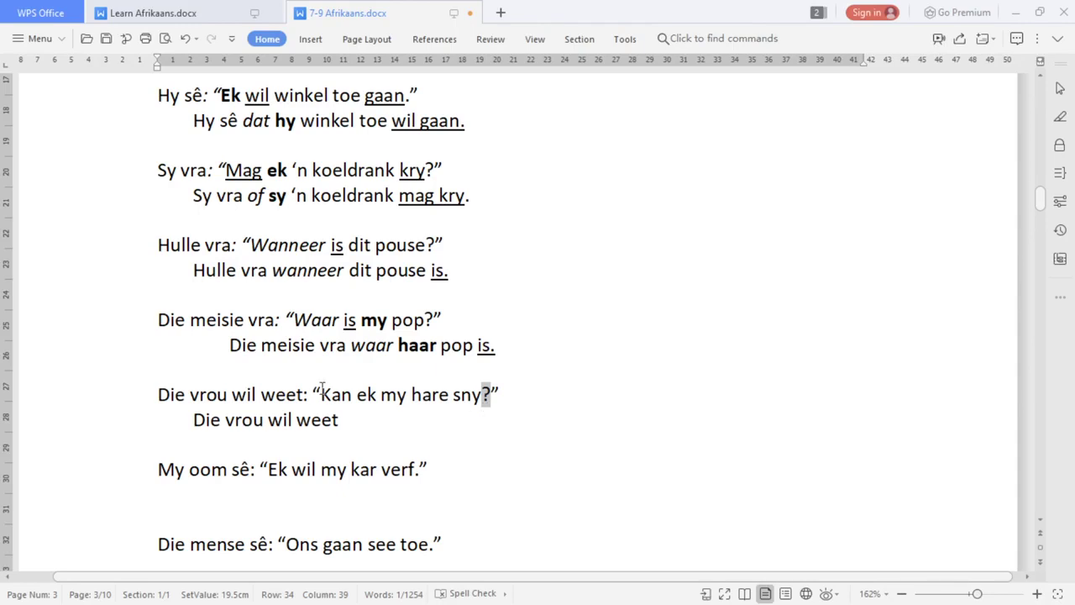
pyautogui.moveTo(353, 395); pyautogui.dragTo(323, 398)
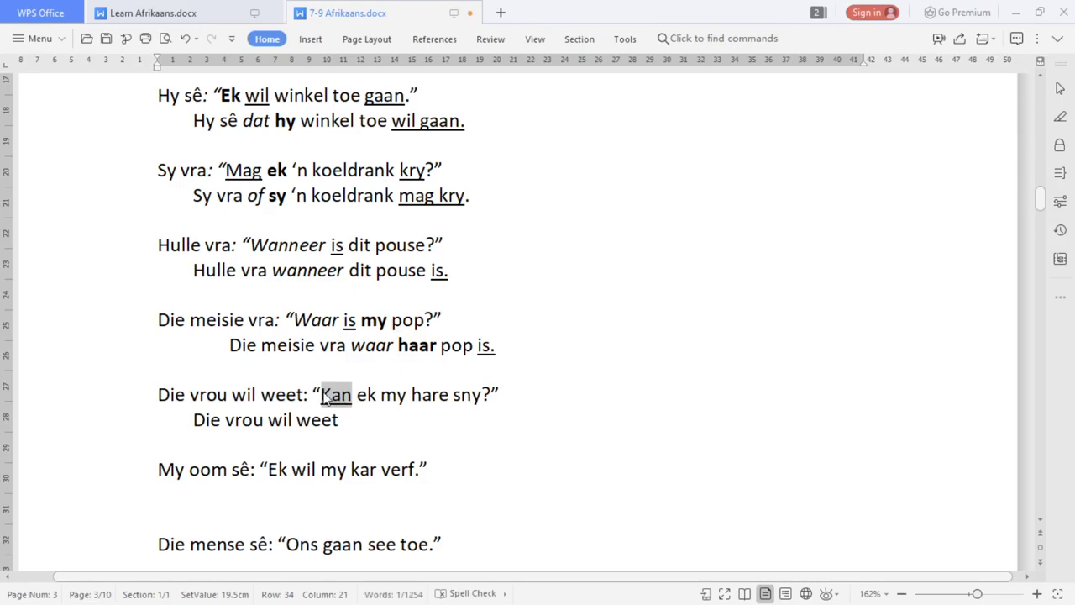
pyautogui.moveTo(325, 397); pyautogui.dragTo(305, 393)
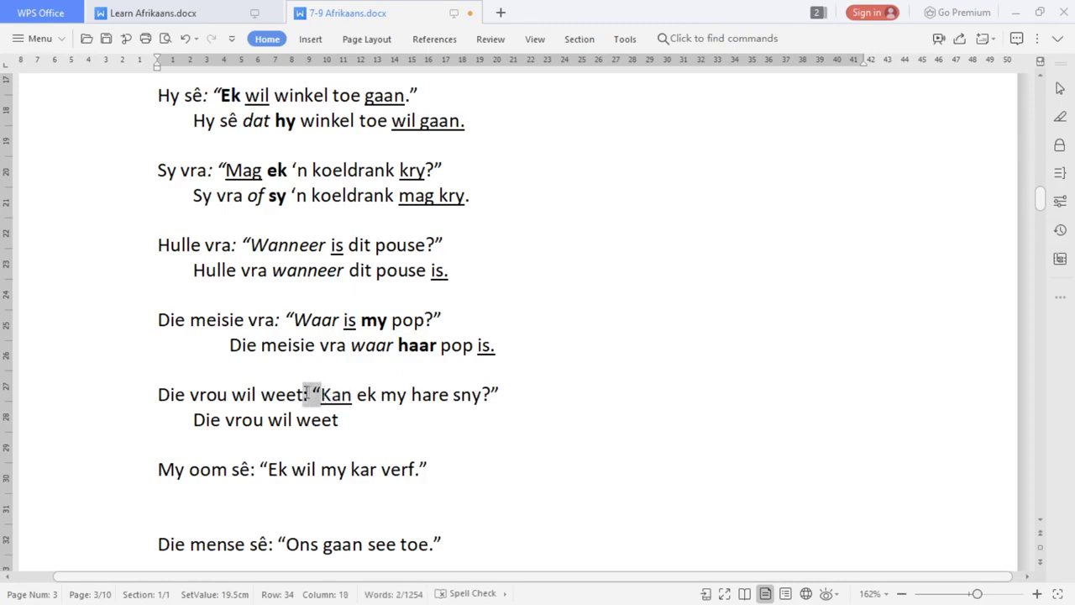
pyautogui.click(382, 423)
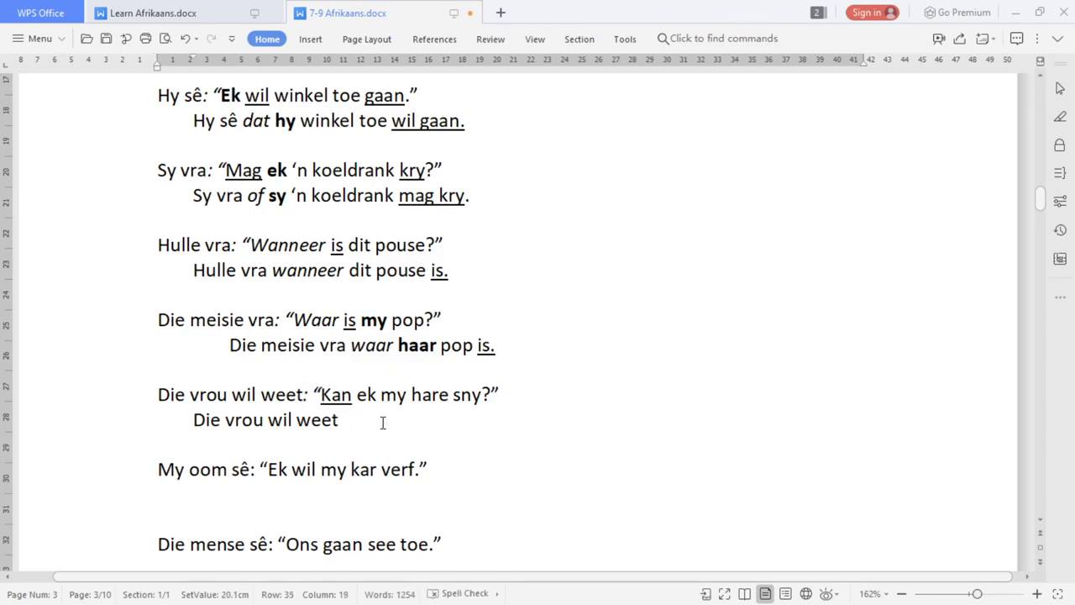
# Add italic "of" to the vrou answer line and make "ek" and "my" bold in the hare sny sentence
pyautogui.write('of')
pyautogui.moveTo(377, 395); pyautogui.dragTo(359, 394)
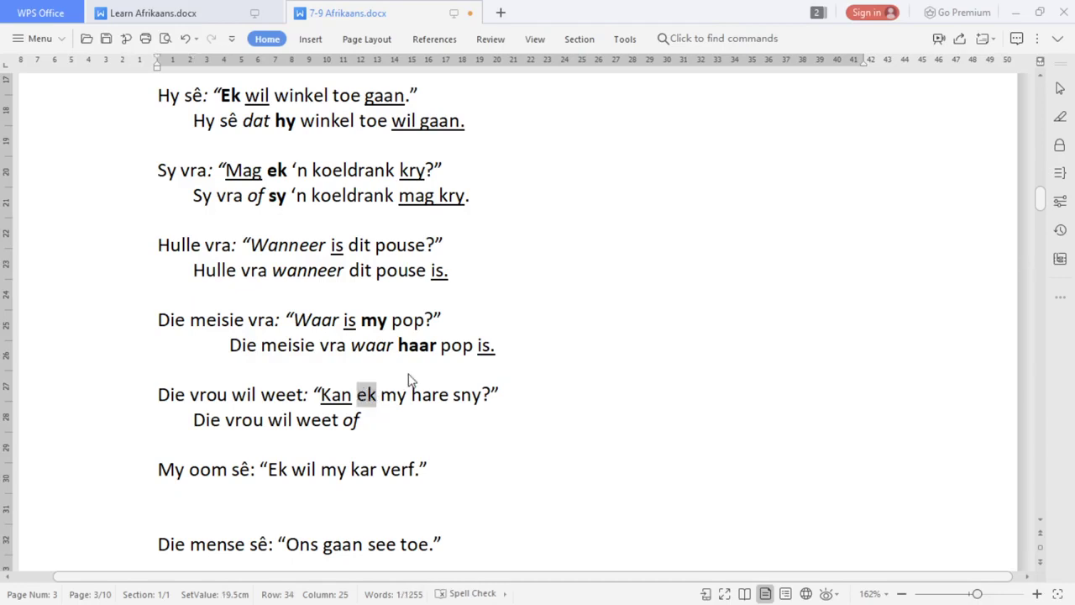
pyautogui.hotkey('ctrl', 'b')
pyautogui.doubleClick(409, 393)
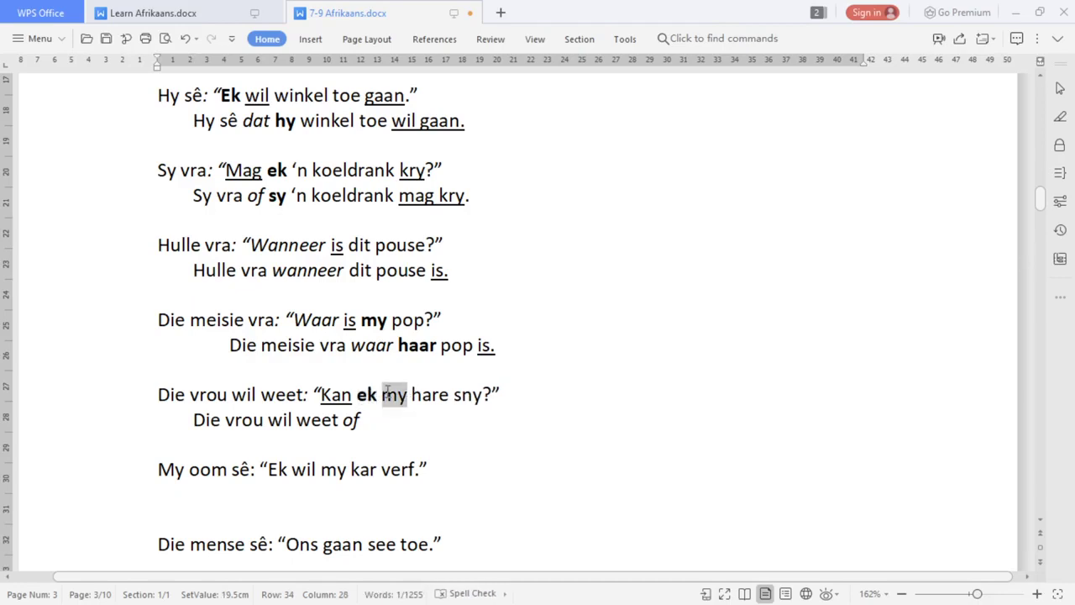
pyautogui.hotkey('ctrl', 'b')
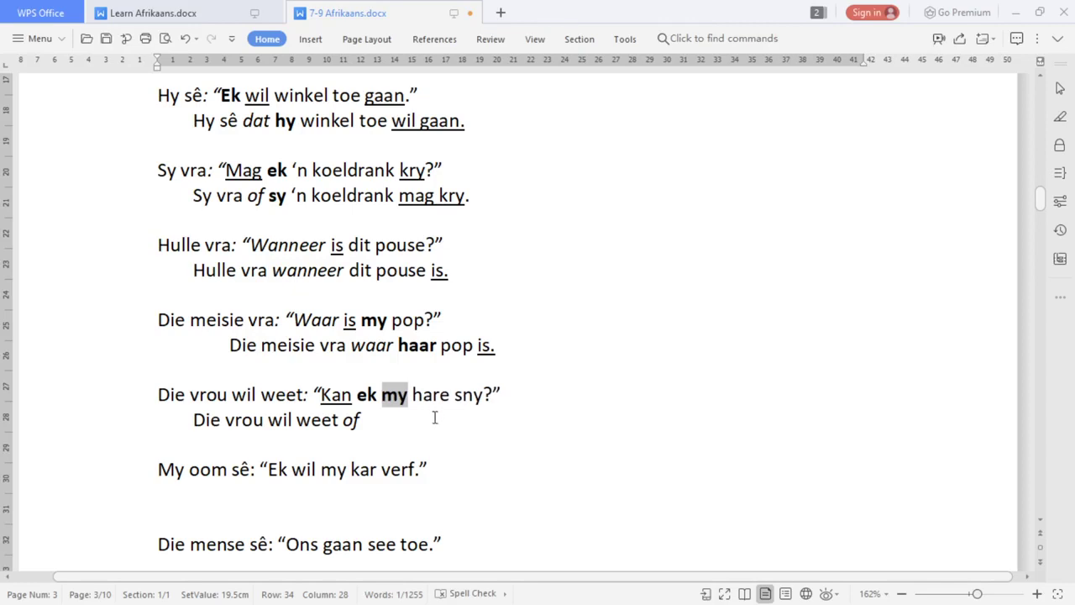
# Add "sy haar" after "of" in the vrou answer line, in bold without italics
pyautogui.click(434, 419)
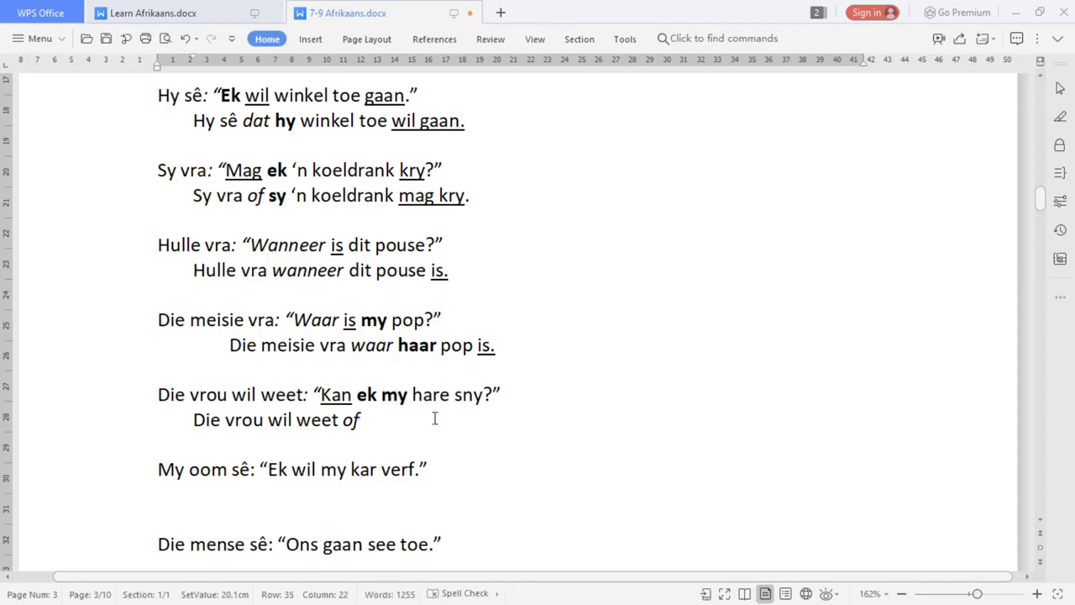
pyautogui.write('sy haar')
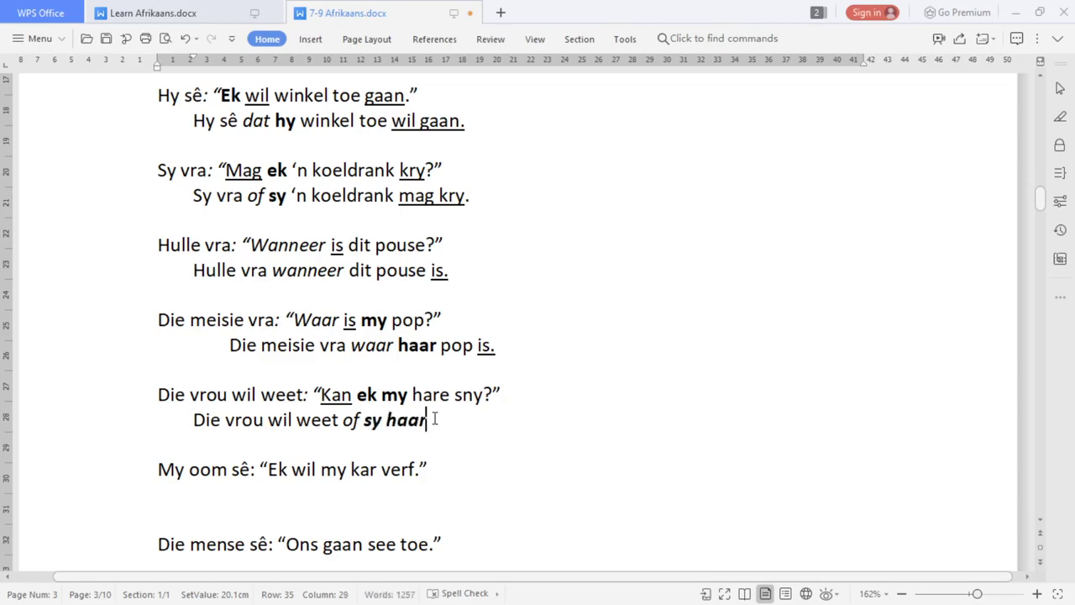
pyautogui.hotkey('shift', 'Left')
pyautogui.hotkey('shift', 'Left')
pyautogui.hotkey('shift', 'Left')
pyautogui.hotkey('shift', 'Left')
pyautogui.hotkey('shift', 'Left')
pyautogui.hotkey('shift', 'Left')
pyautogui.hotkey('shift', 'Left')
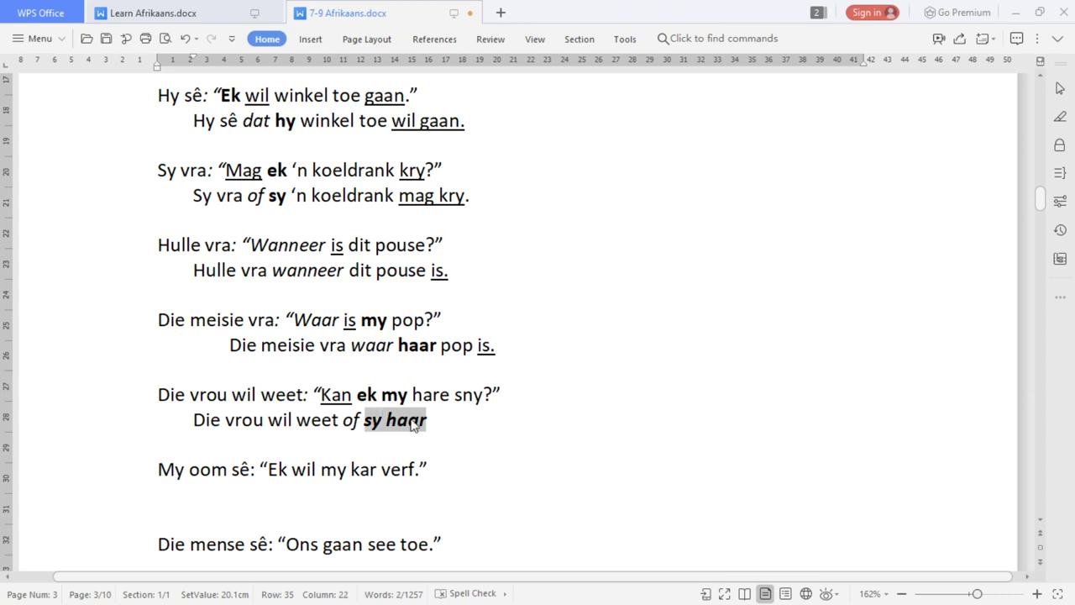
pyautogui.hotkey('ctrl', 'i')
pyautogui.click(441, 424)
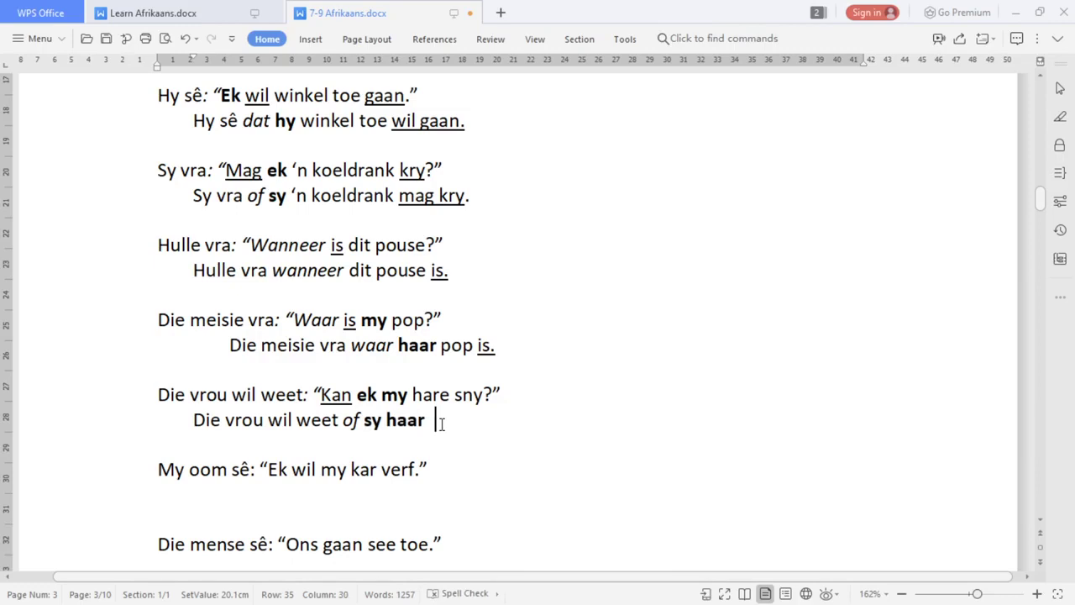
# Underline "sny" in the hare sny sentence and complete its answer line with plain "hare" and underlined "kan sny."
pyautogui.write('hare')
pyautogui.doubleClick(483, 395)
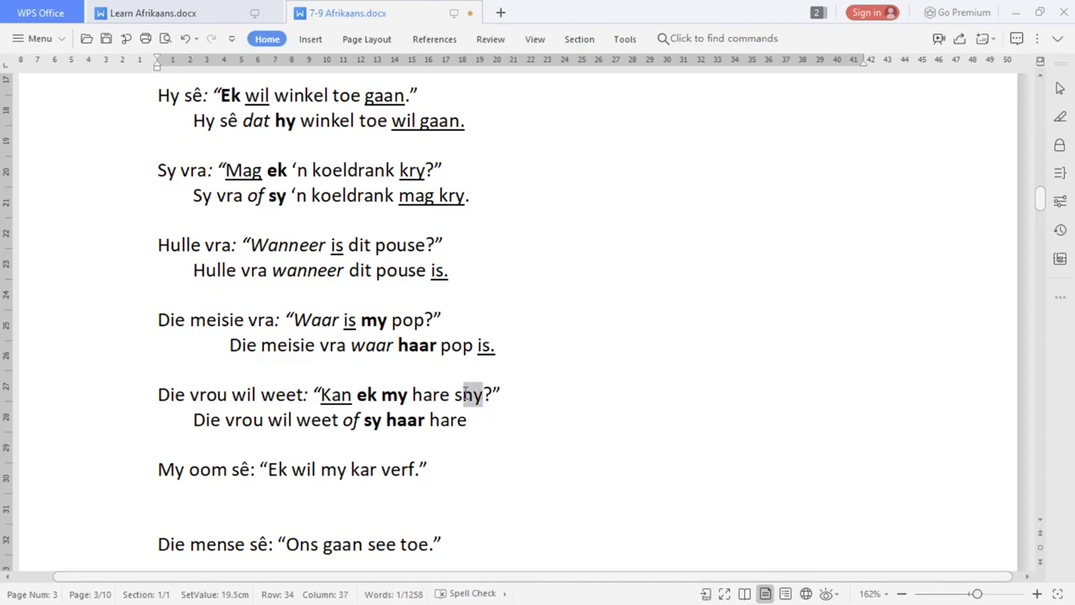
pyautogui.hotkey('ctrl', 'u')
pyautogui.click(532, 417)
pyautogui.hotkey('ctrl', 'u')
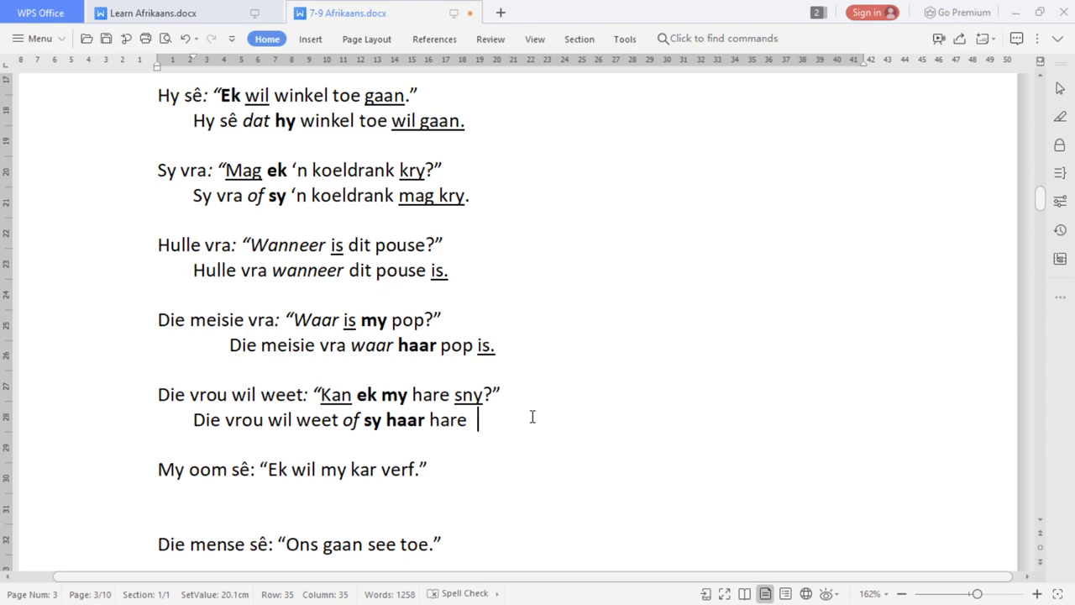
pyautogui.write('kan sny.')
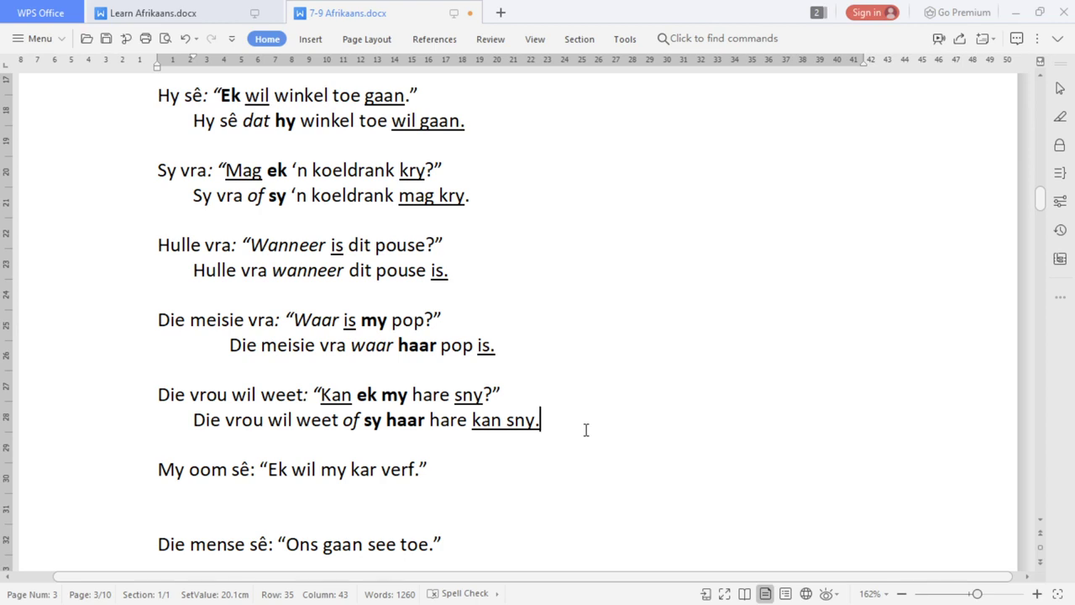
# Start an indented answer line below the kar verf sentence with "My oom sê"
pyautogui.press('Down')
pyautogui.press('Down')
pyautogui.press('Down')
pyautogui.press('Tab')
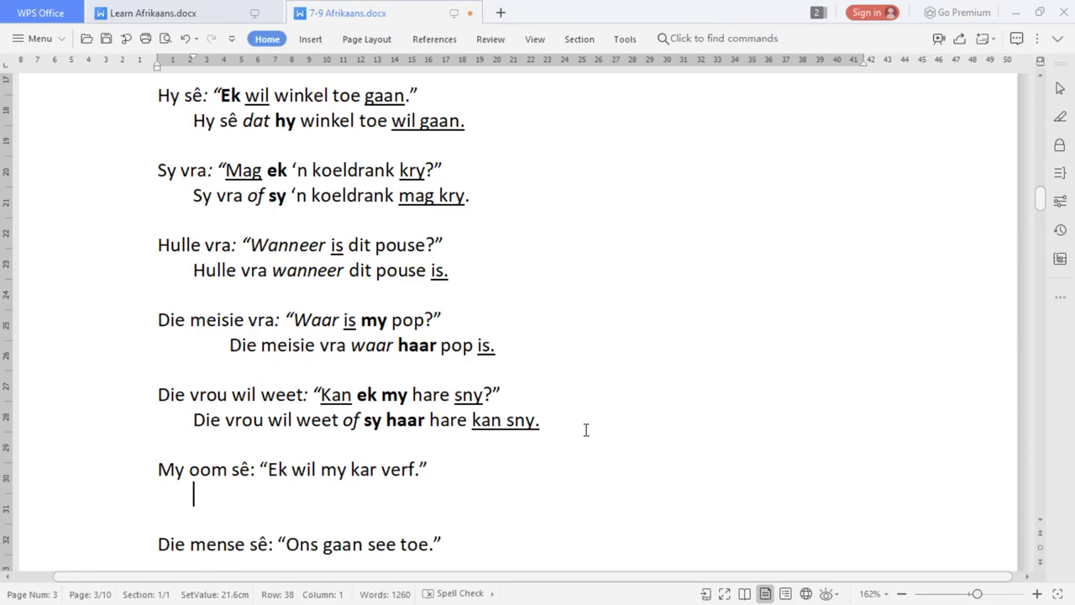
pyautogui.write('My oom s')
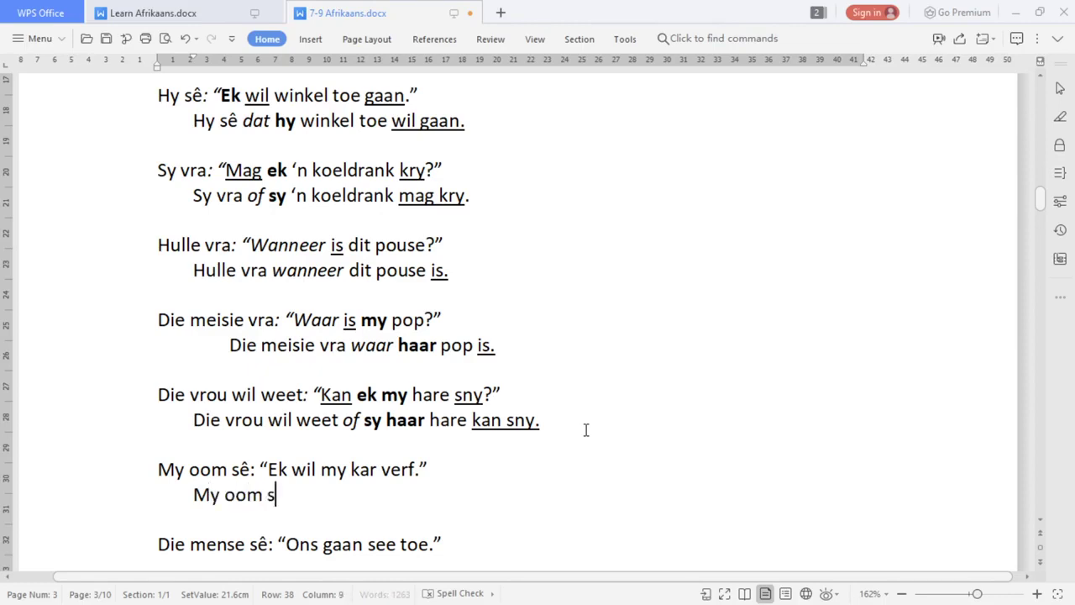
pyautogui.write('ê')
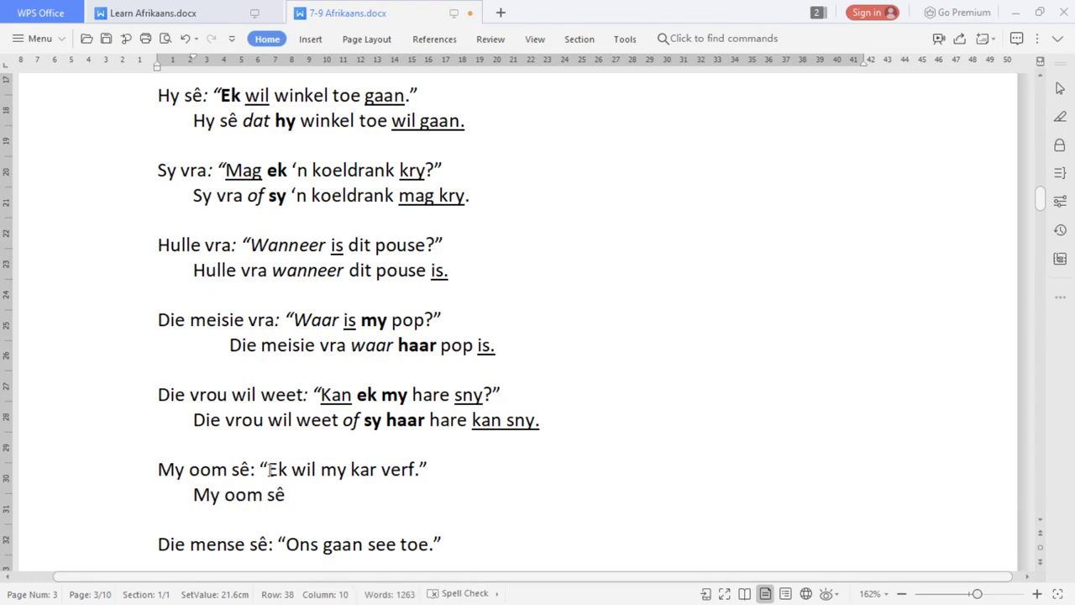
# Italicise the colon and opening quotation mark in the kar verf sentence and add italic "dat" to its answer line
pyautogui.moveTo(269, 468); pyautogui.dragTo(250, 469)
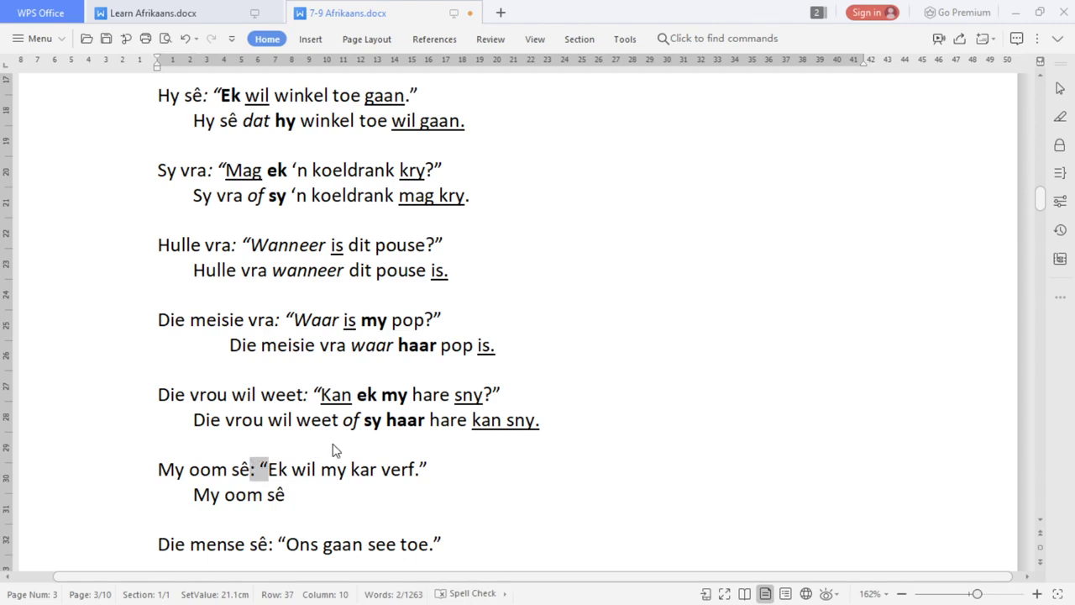
pyautogui.click(323, 497)
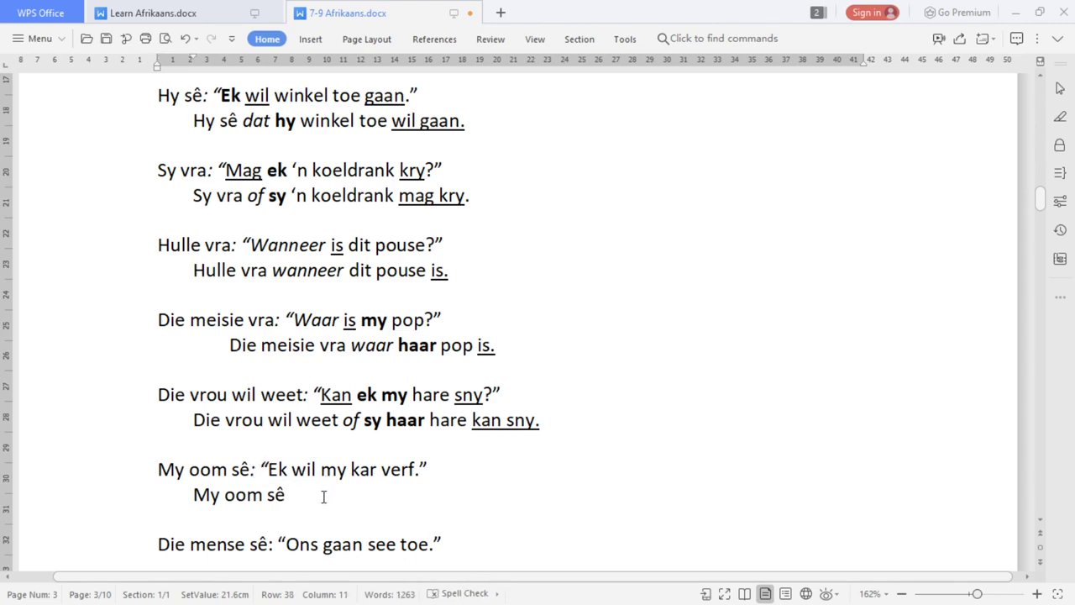
pyautogui.write('dat')
# Make "Ek" and "my" bold and underline "wil" and "verf" in the kar verf sentence
pyautogui.moveTo(287, 469); pyautogui.dragTo(269, 469)
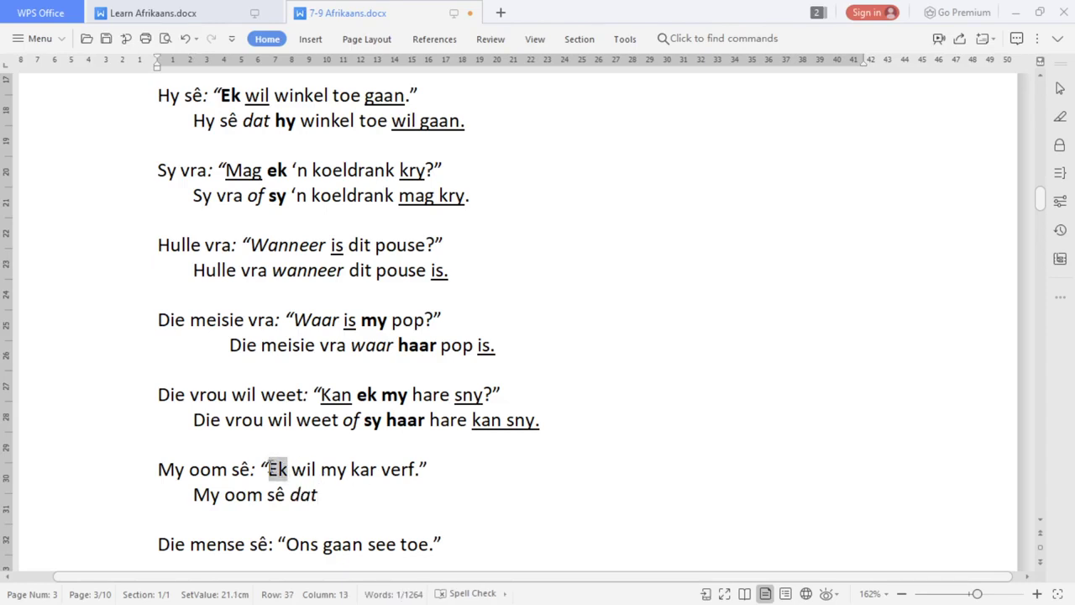
pyautogui.hotkey('ctrl', 'b')
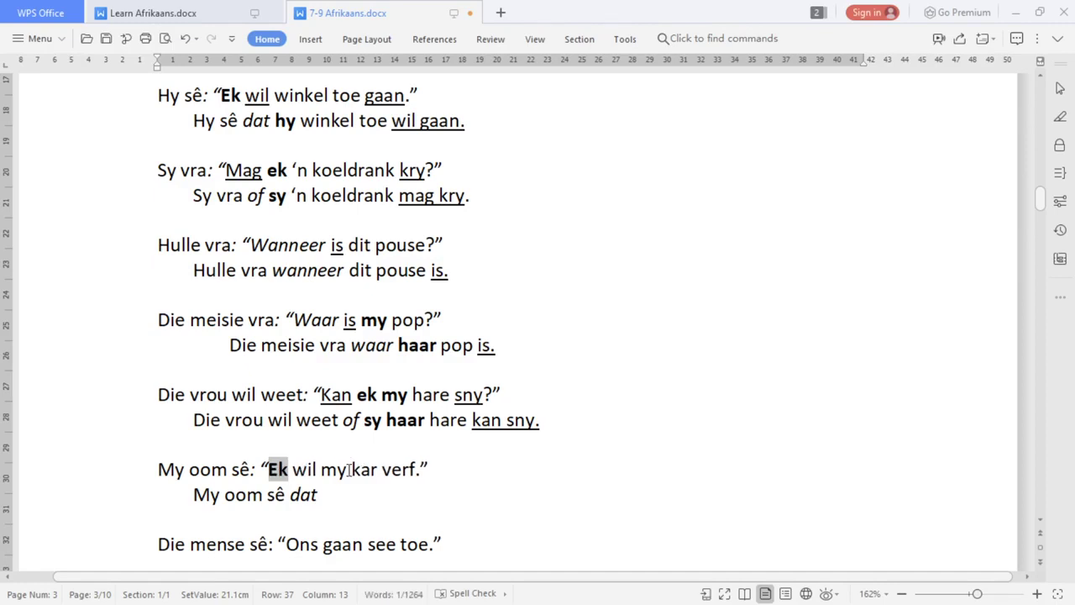
pyautogui.moveTo(350, 469); pyautogui.dragTo(322, 469)
pyautogui.hotkey('ctrl', 'b')
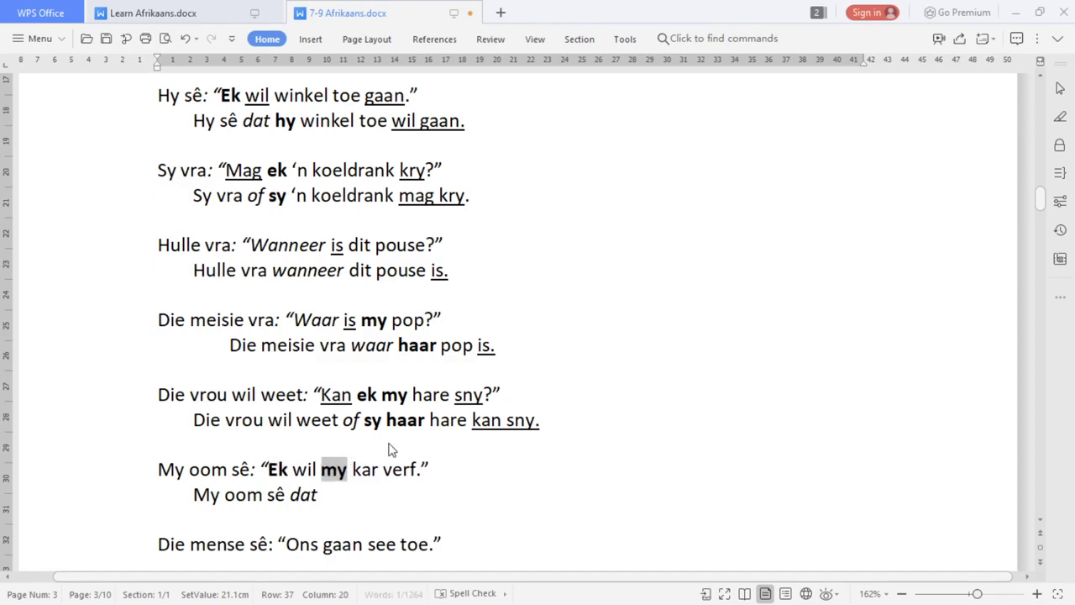
pyautogui.moveTo(317, 469); pyautogui.dragTo(294, 467)
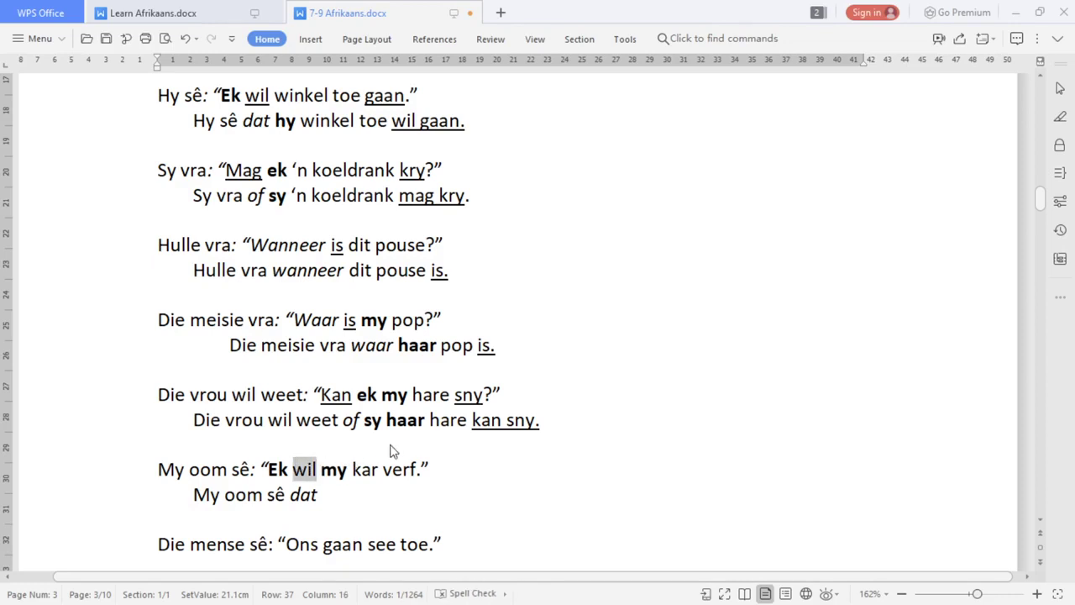
pyautogui.hotkey('ctrl', 'u')
pyautogui.moveTo(416, 468); pyautogui.dragTo(383, 469)
pyautogui.hotkey('ctrl', 'u')
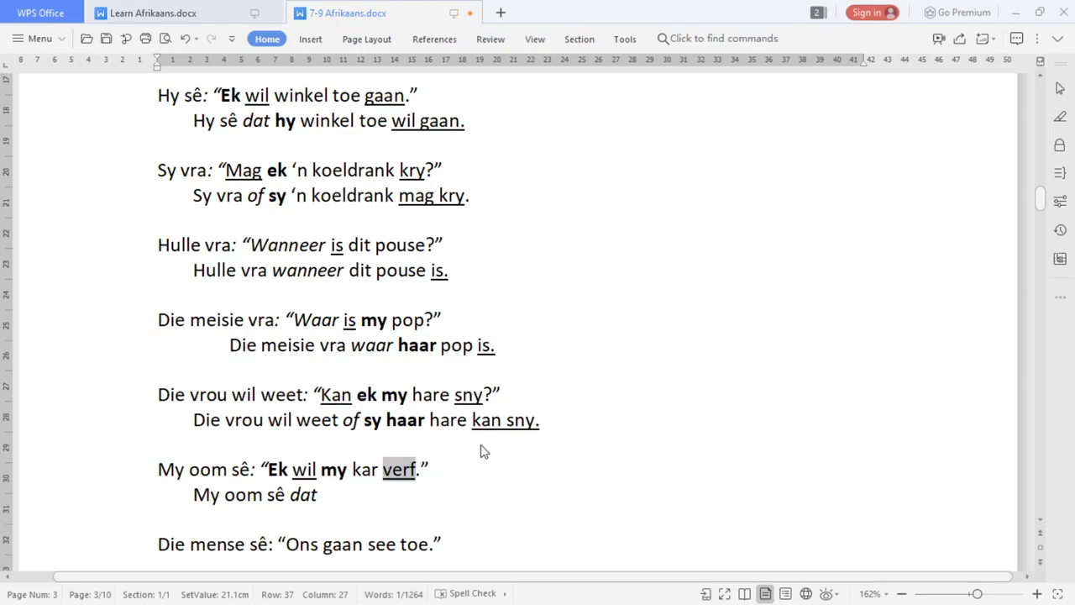
# Complete the oom answer line after "dat" with bold "hy sy", plain "kar" and underlined "wil verf."
pyautogui.click(421, 498)
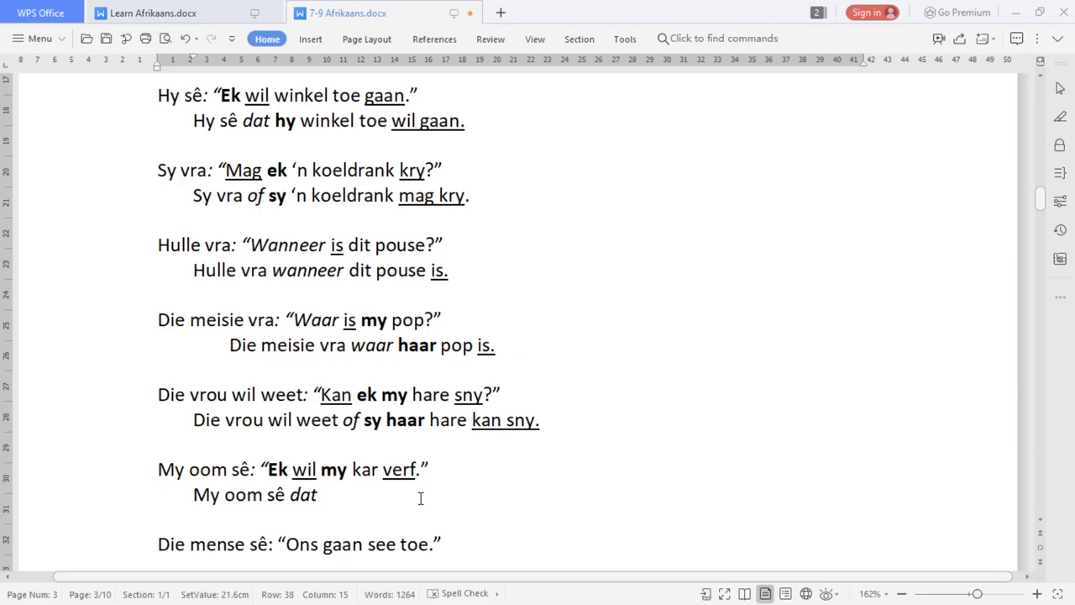
pyautogui.write('hy sy kar ')
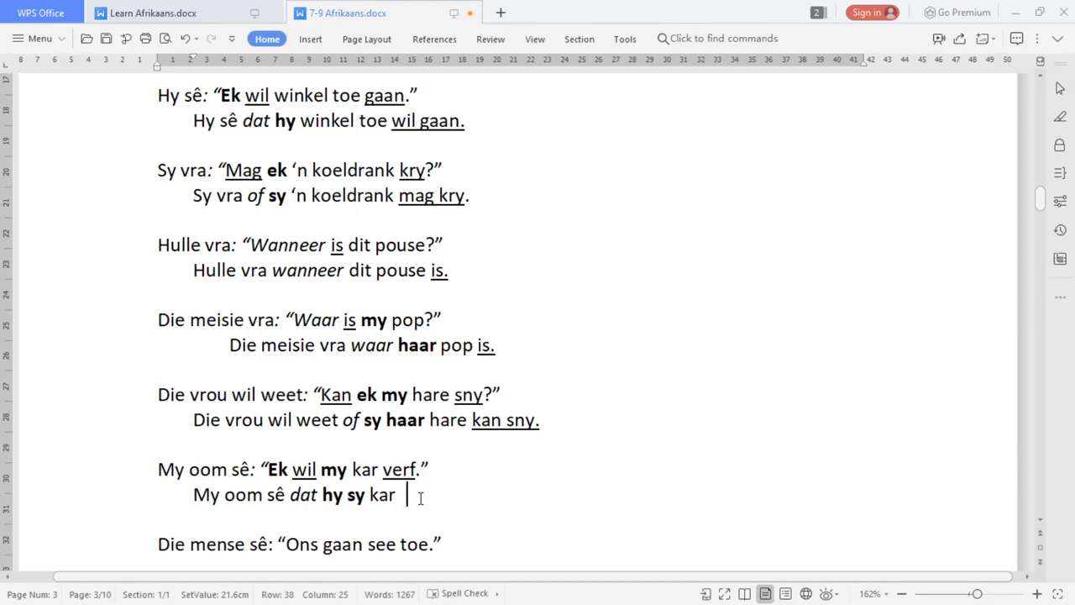
pyautogui.write('wil verf.')
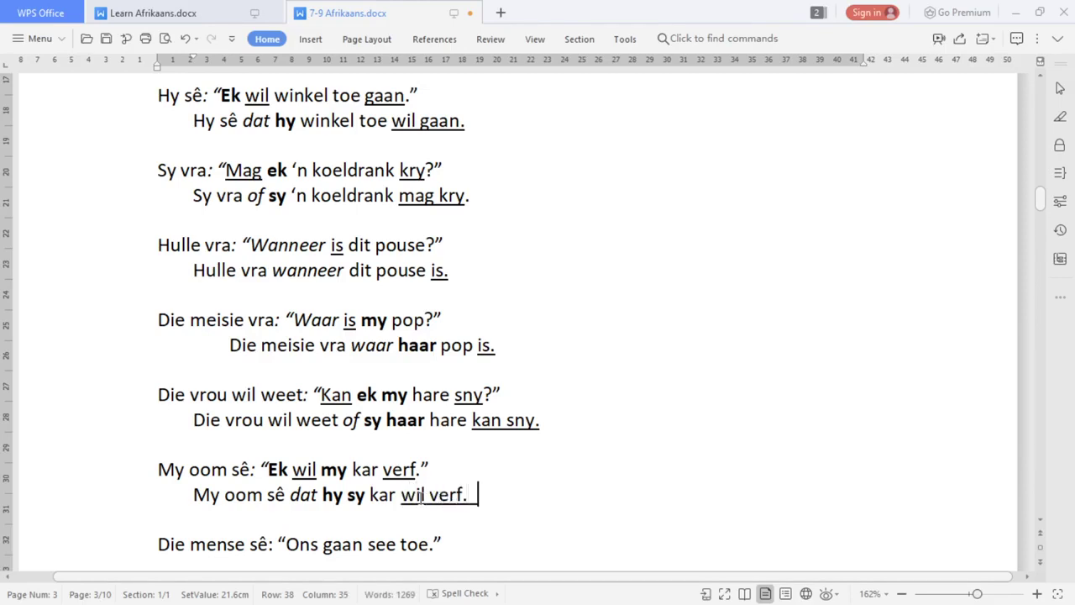
pyautogui.press('BackSpace')
# Start a spaced, indented answer line below the see toe sentence with "Die meisie sê"
pyautogui.moveTo(1041, 203); pyautogui.dragTo(1044, 216)
pyautogui.click(416, 276)
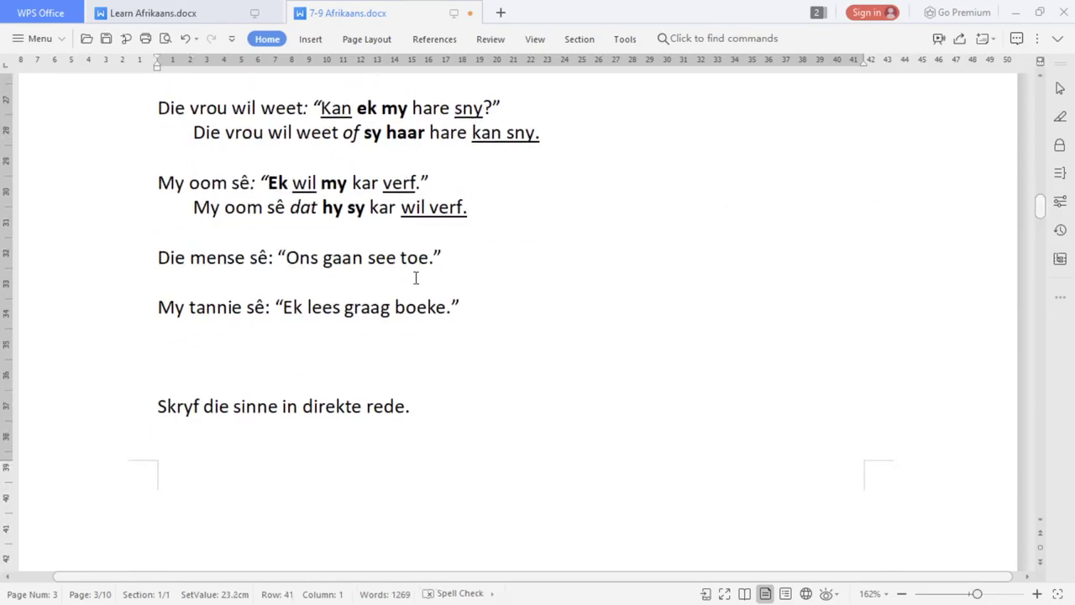
pyautogui.press('Return')
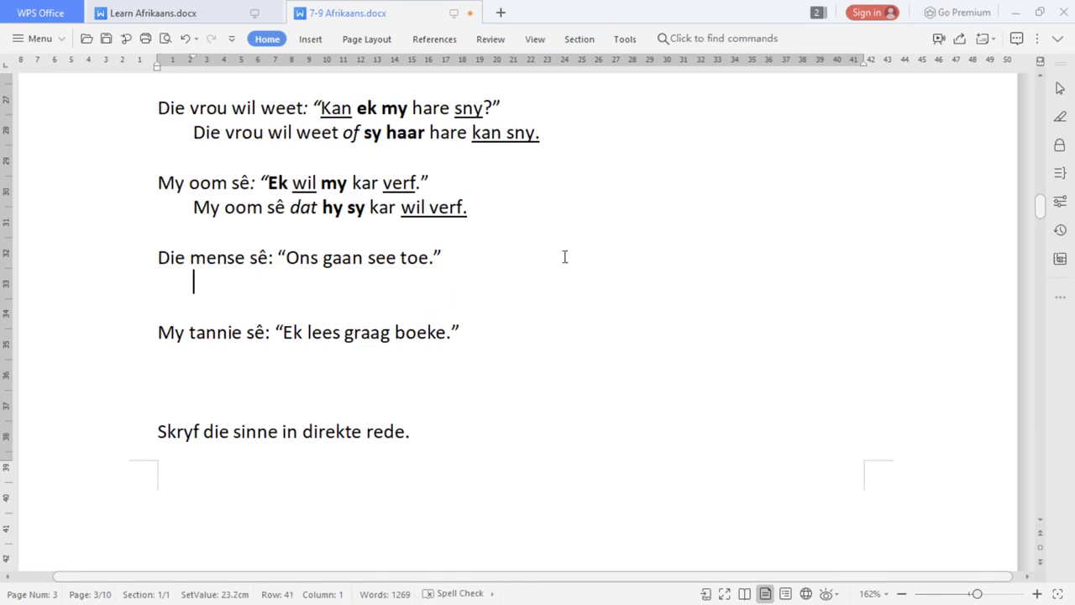
pyautogui.write('Die meise')
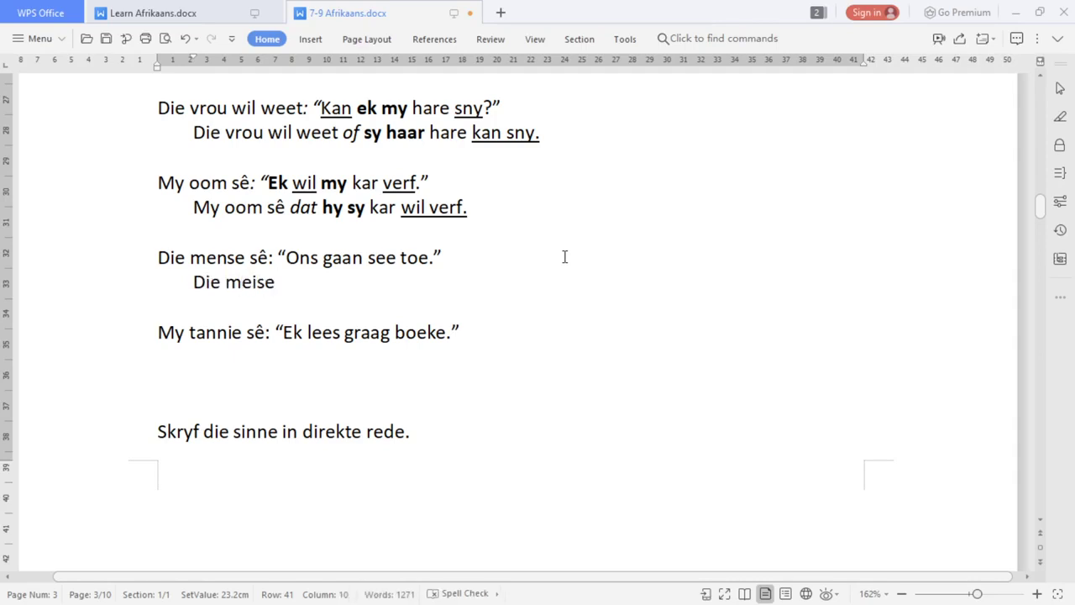
pyautogui.press('BackSpace')
pyautogui.write('ie sê')
# Italicise the colon and opening quotation mark in the see toe sentence and add italic "dat" to its answer line
pyautogui.moveTo(286, 253); pyautogui.dragTo(269, 253)
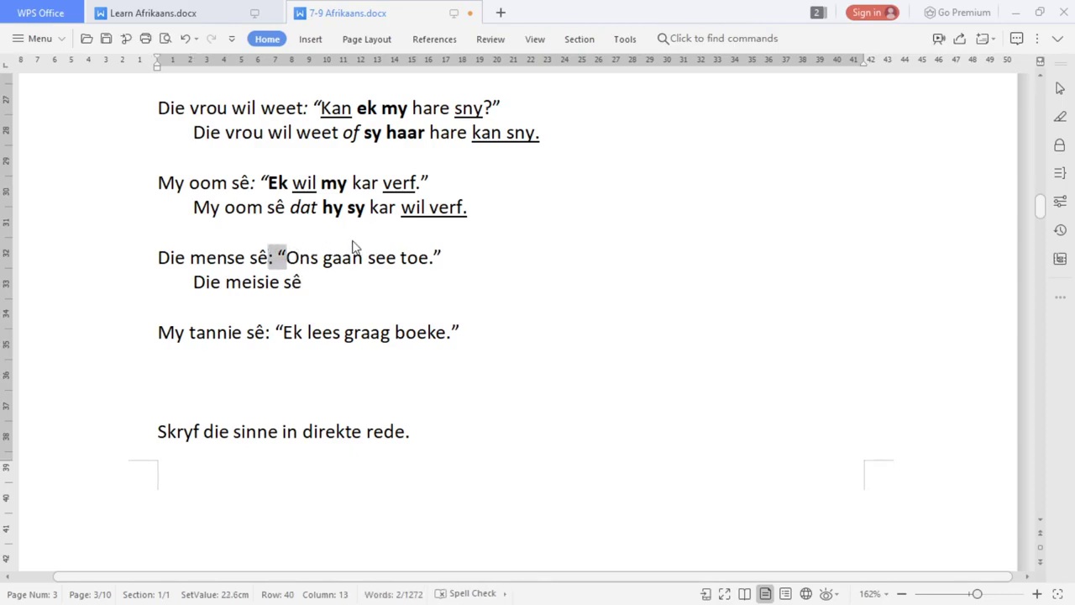
pyautogui.click(342, 283)
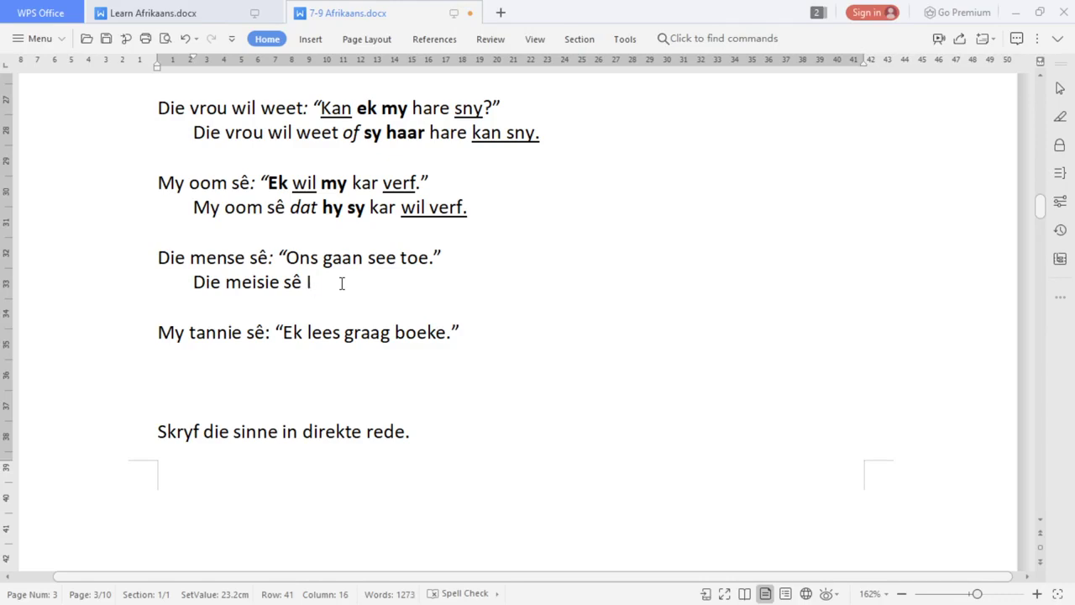
pyautogui.hotkey('ctrl', 'i')
pyautogui.write('dat')
# Make "Ons" bold and underline "gaan" in the see toe sentence
pyautogui.moveTo(320, 257); pyautogui.dragTo(289, 257)
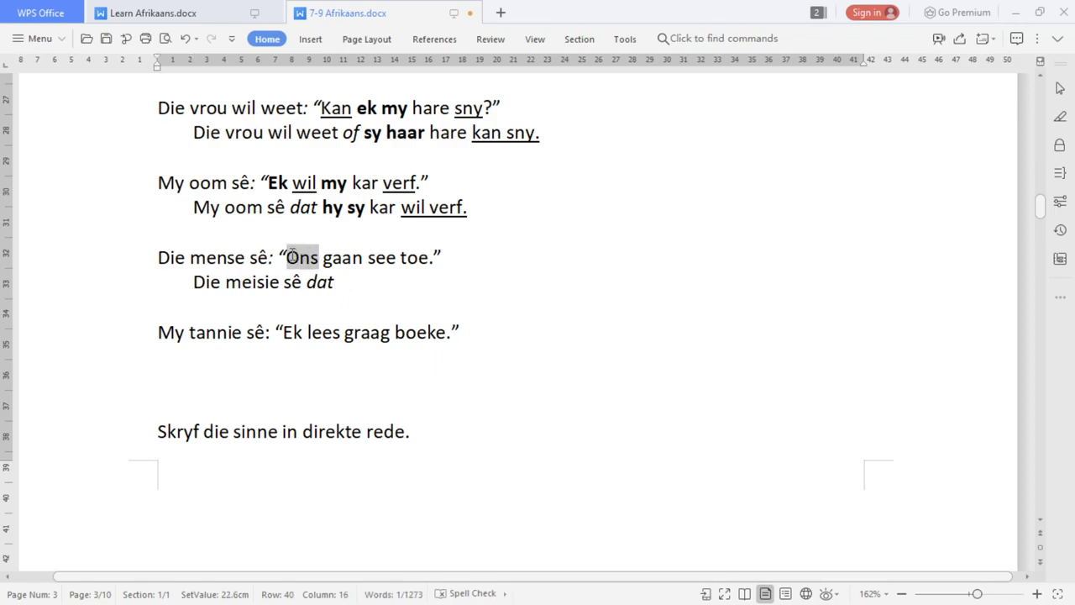
pyautogui.hotkey('ctrl', 'b')
pyautogui.moveTo(363, 259); pyautogui.dragTo(324, 259)
pyautogui.hotkey('ctrl', 'u')
# Add bold "hulle" after "dat" in the answer line below the see toe sentence
pyautogui.click(400, 284)
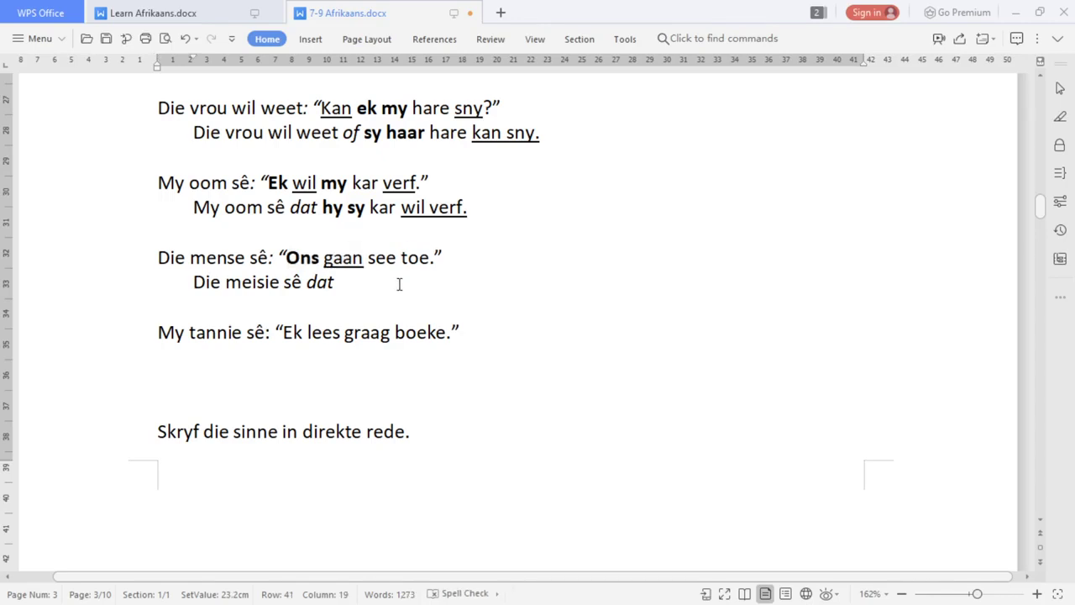
pyautogui.write('hulle')
pyautogui.hotkey('shift', 'Left')
pyautogui.hotkey('shift', 'Left')
pyautogui.hotkey('shift', 'Left')
pyautogui.hotkey('shift', 'Left')
pyautogui.hotkey('shift', 'Left')
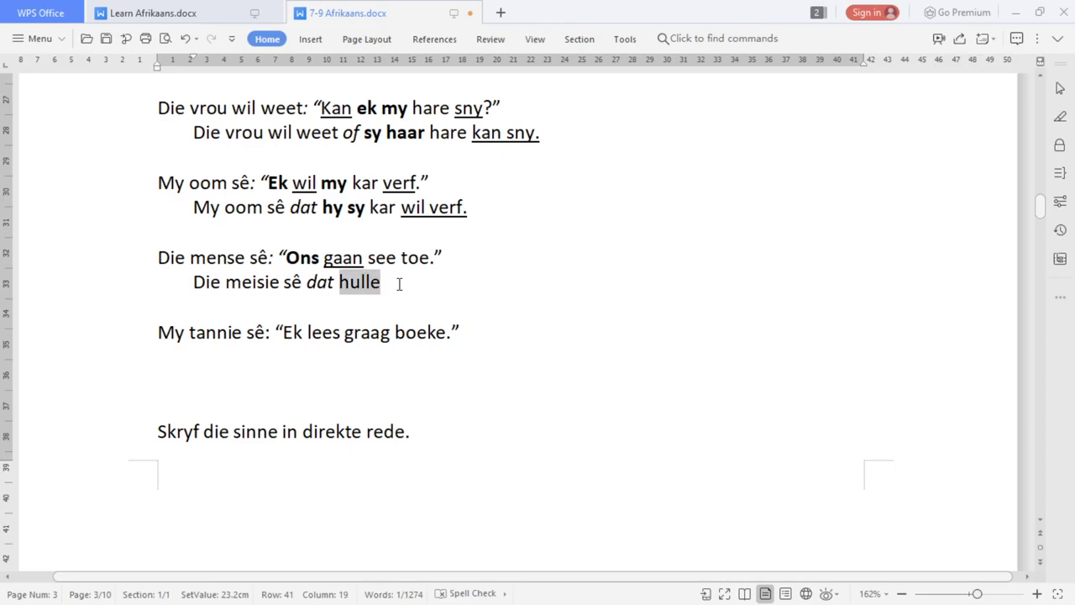
pyautogui.hotkey('ctrl', 'b')
pyautogui.click(394, 282)
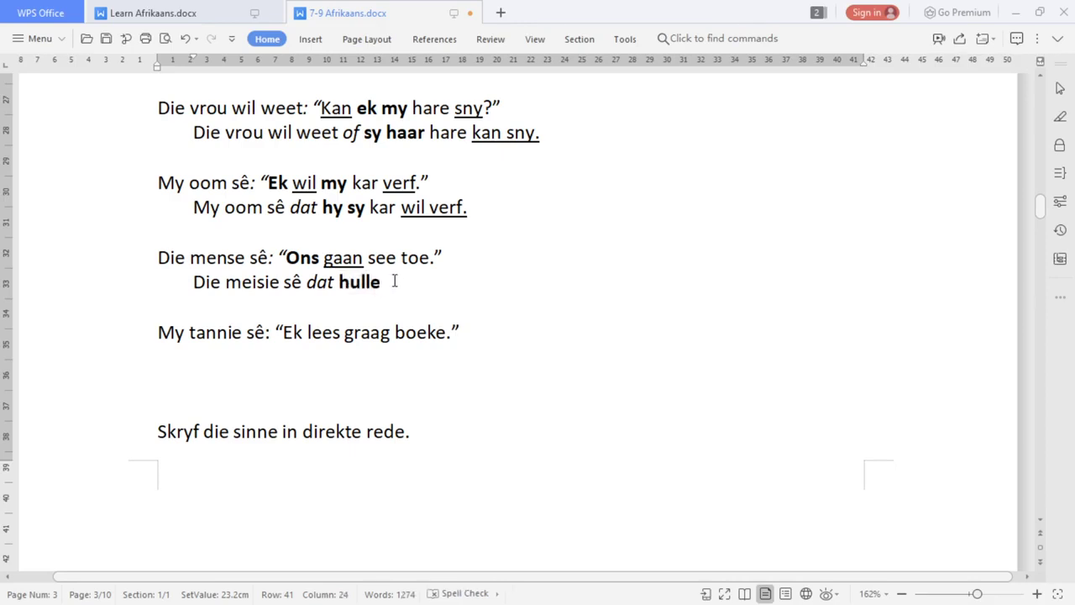
# Complete the answer line after "hulle" with plain "see toe" and underlined "gaan."
pyautogui.write('see toe')
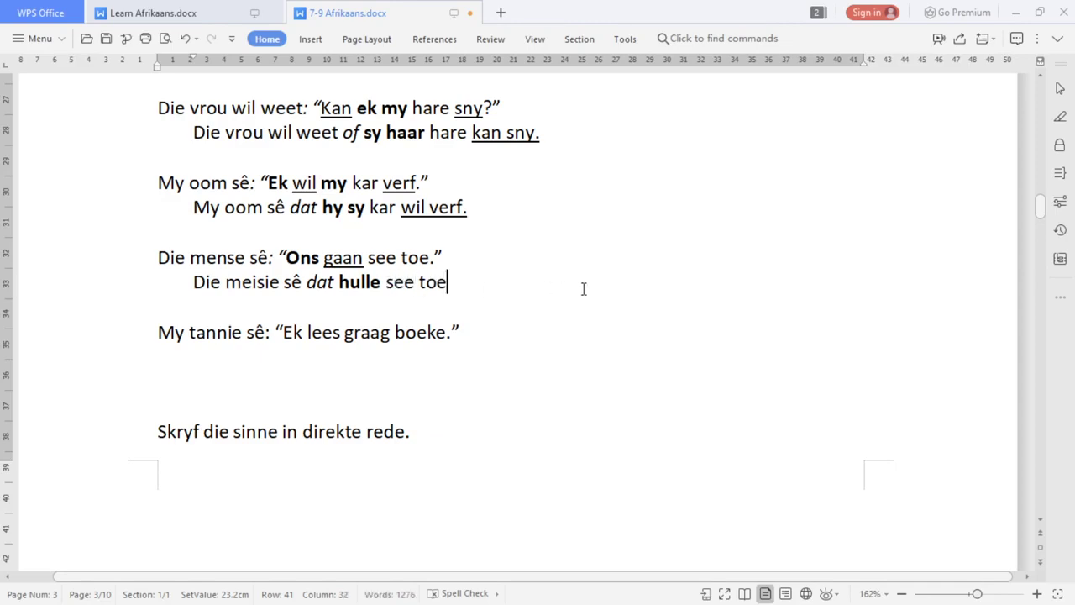
pyautogui.hotkey('ctrl', 'u')
pyautogui.write('gaan.')
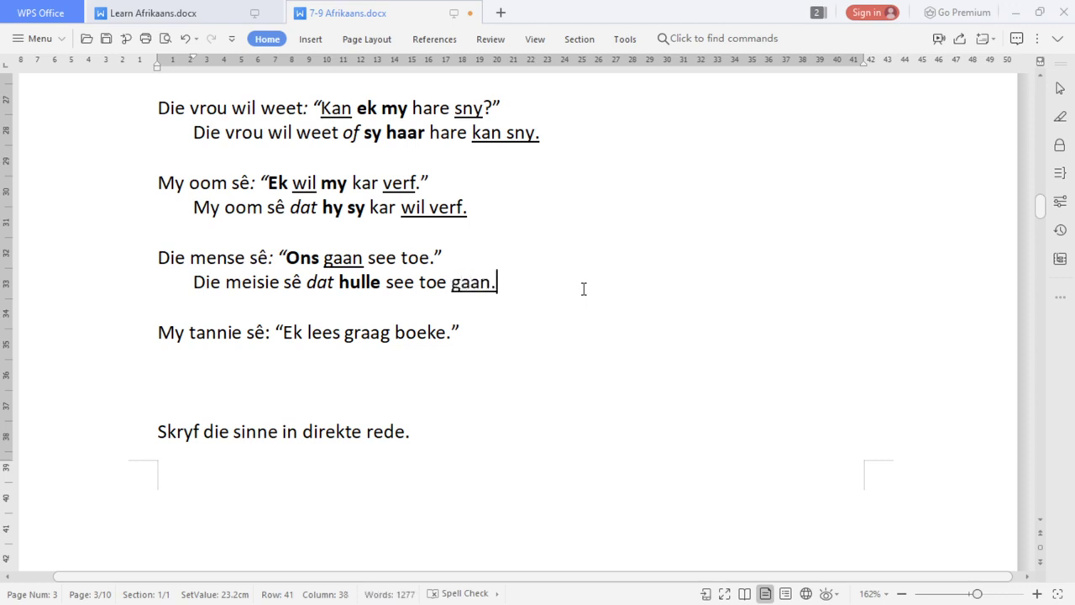
# Start an indented answer line below the graag boeke sentence with "My tannie sê"
pyautogui.click(493, 355)
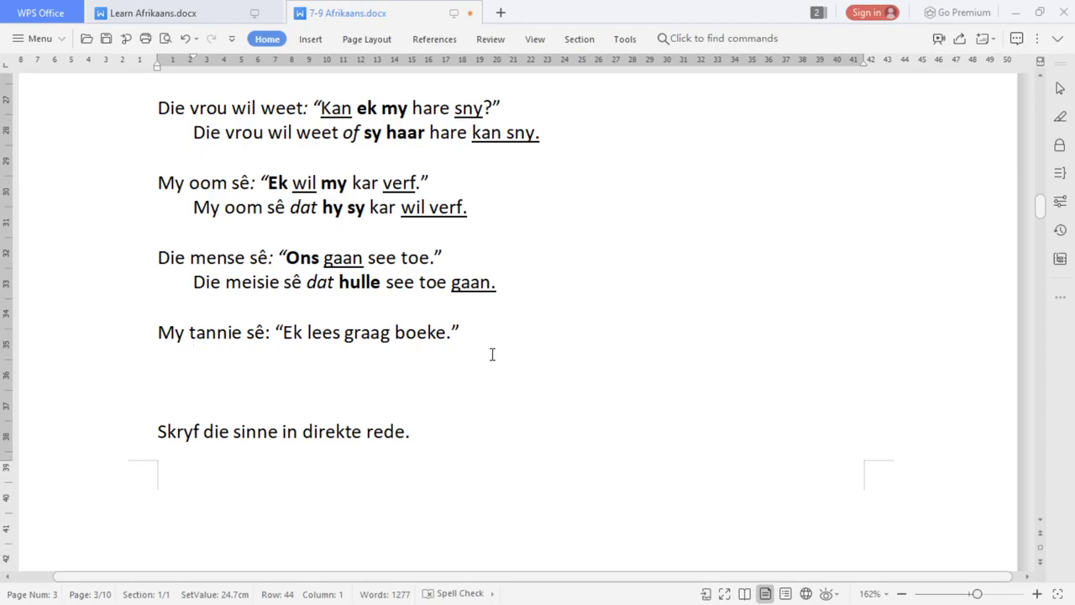
pyautogui.write('M')
pyautogui.press('BackSpace')
pyautogui.write('My tannie s')
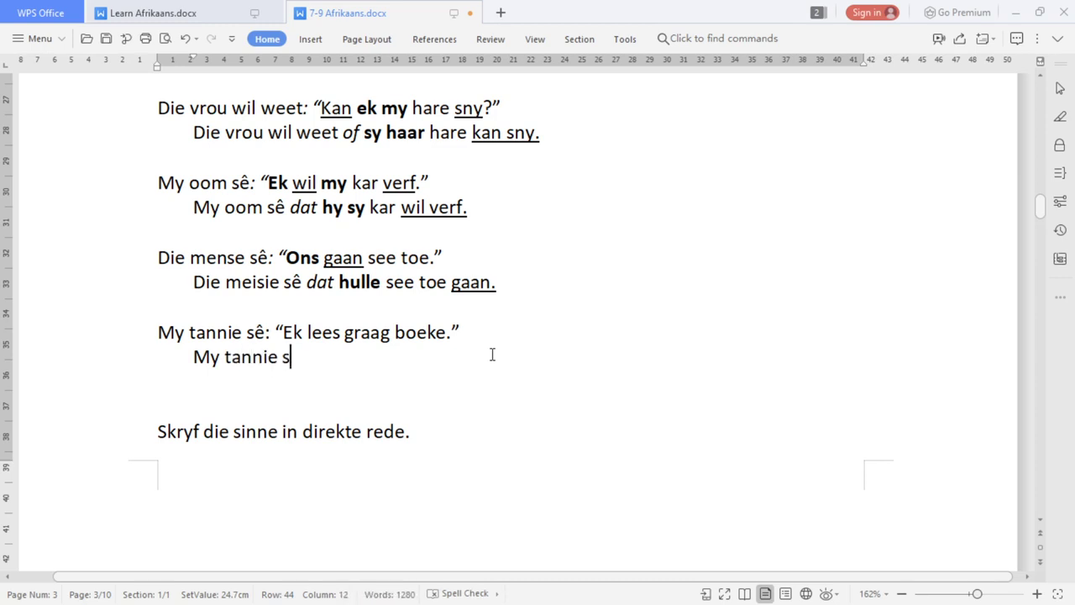
pyautogui.write('ê')
# Italicise the colon and opening quotation mark in the graag boeke sentence and add italic "dat" to its answer line
pyautogui.moveTo(454, 332); pyautogui.dragTo(447, 333)
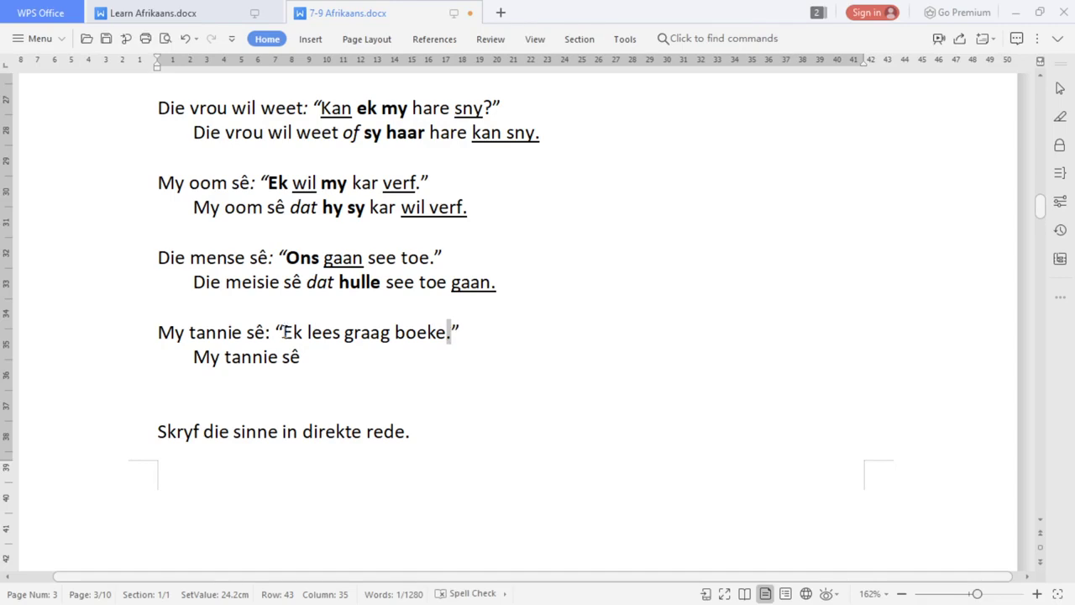
pyautogui.moveTo(284, 332); pyautogui.dragTo(267, 333)
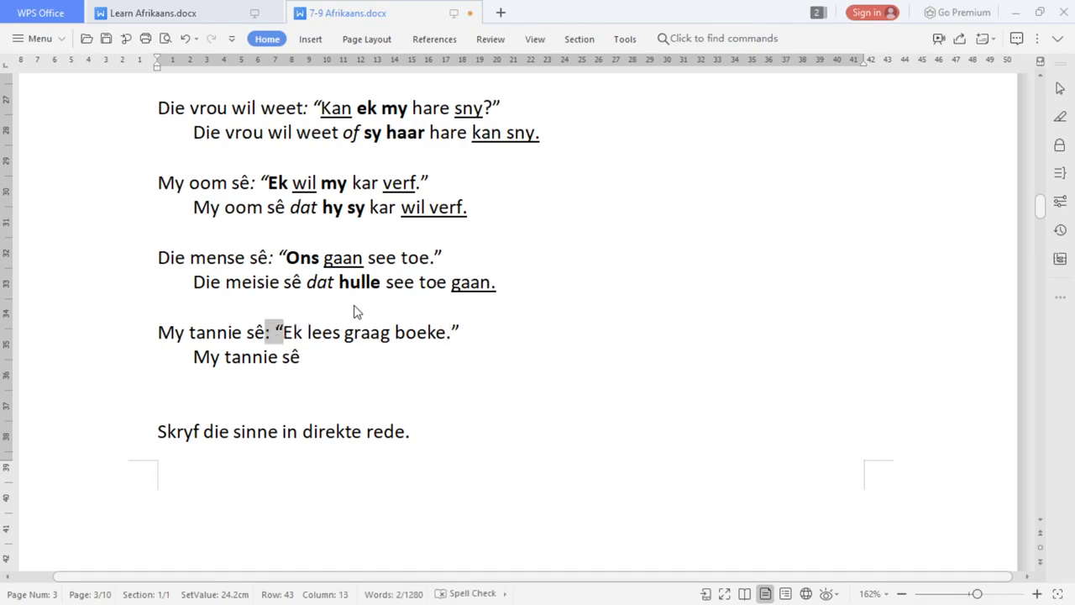
pyautogui.click(349, 356)
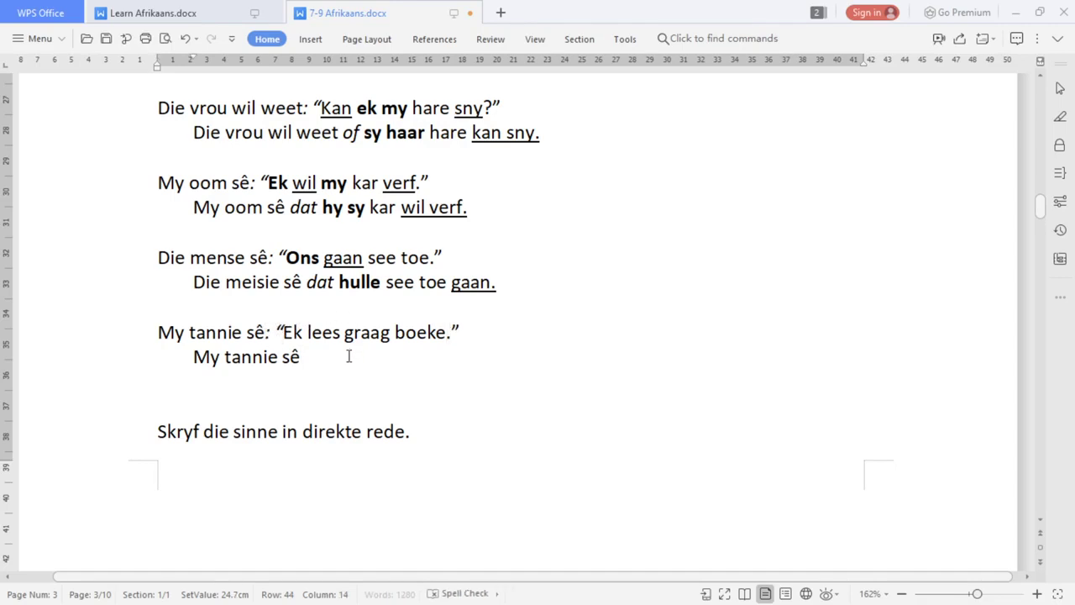
pyautogui.hotkey('ctrl', 'i')
pyautogui.write('dat')
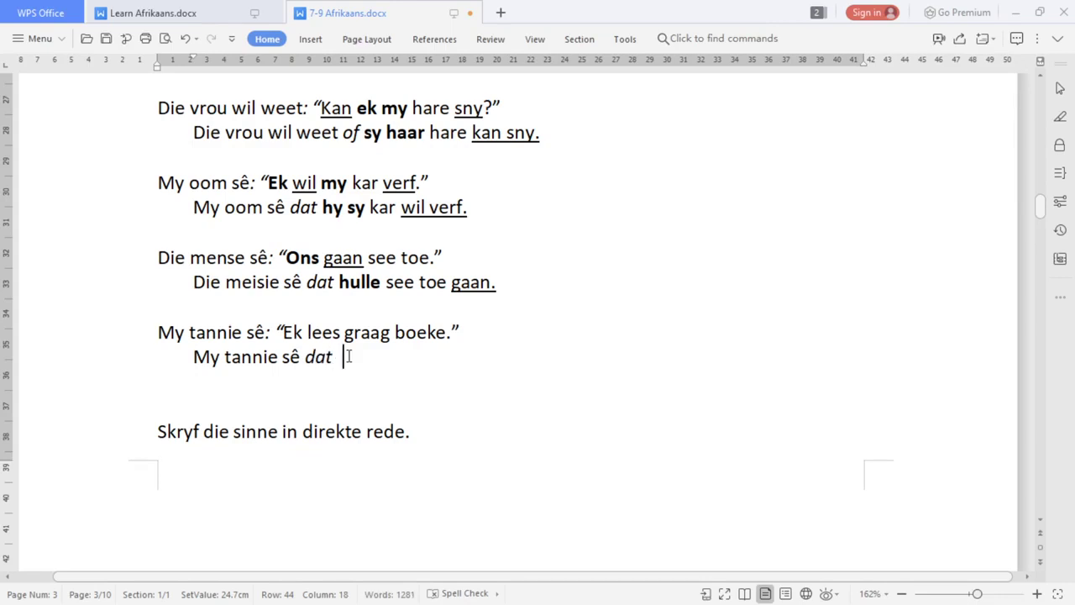
# Make "Ek" bold and underline "lees" in the graag boeke sentence
pyautogui.moveTo(302, 332)
pyautogui.mouseDown()
pyautogui.moveTo(284, 333)
pyautogui.moveTo(341, 333)
pyautogui.moveTo(307, 332)
pyautogui.mouseUp()
pyautogui.hotkey('ctrl', 'b')
pyautogui.hotkey('ctrl', 'u')
# Continue the answer line after "dat" with bold "sy" and plain "graag"
pyautogui.click(402, 362)
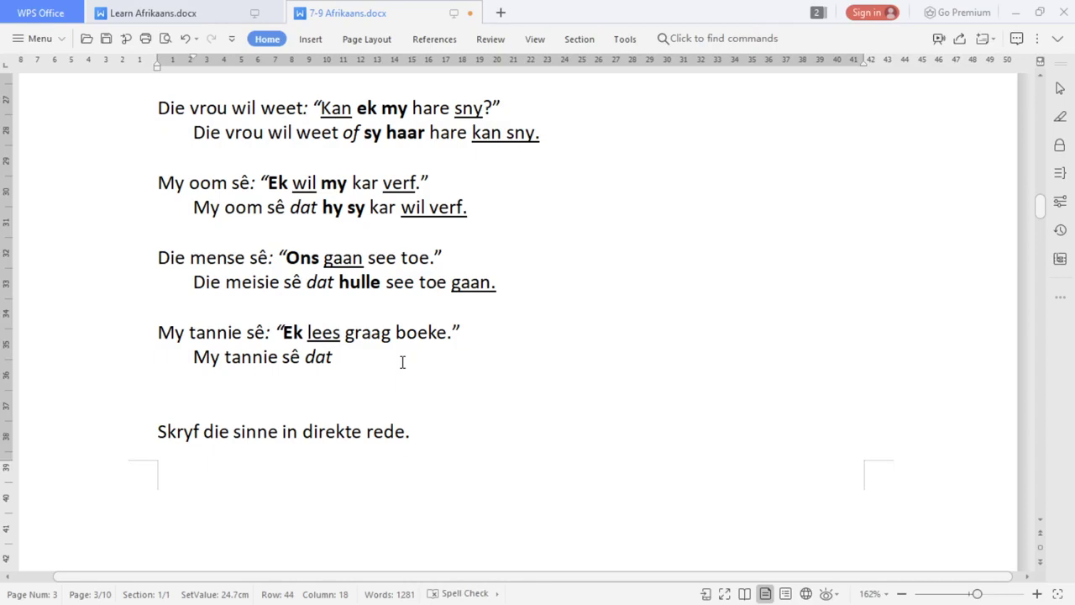
pyautogui.press('BackSpace')
pyautogui.write('sygra')
pyautogui.press('BackSpace')
pyautogui.press('BackSpace')
pyautogui.press('BackSpace')
pyautogui.write('graag')
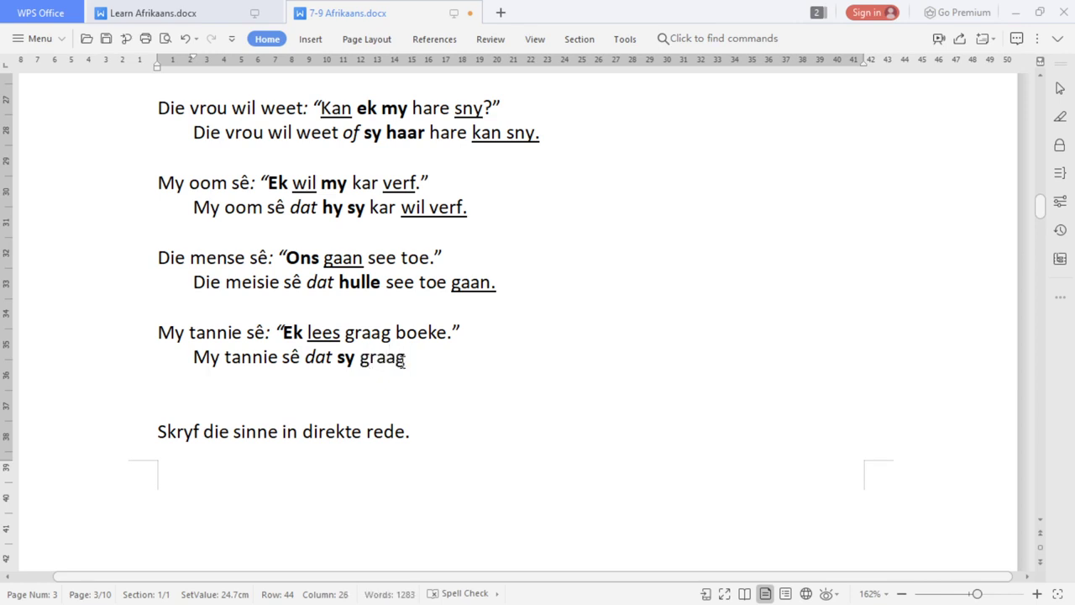
# Complete the answer line with plain "boeke" and underlined "lees.", and add a new line below it
pyautogui.write(' boeke less.')
pyautogui.press('BackSpace')
pyautogui.press('BackSpace')
pyautogui.press('BackSpace')
pyautogui.write('es.')
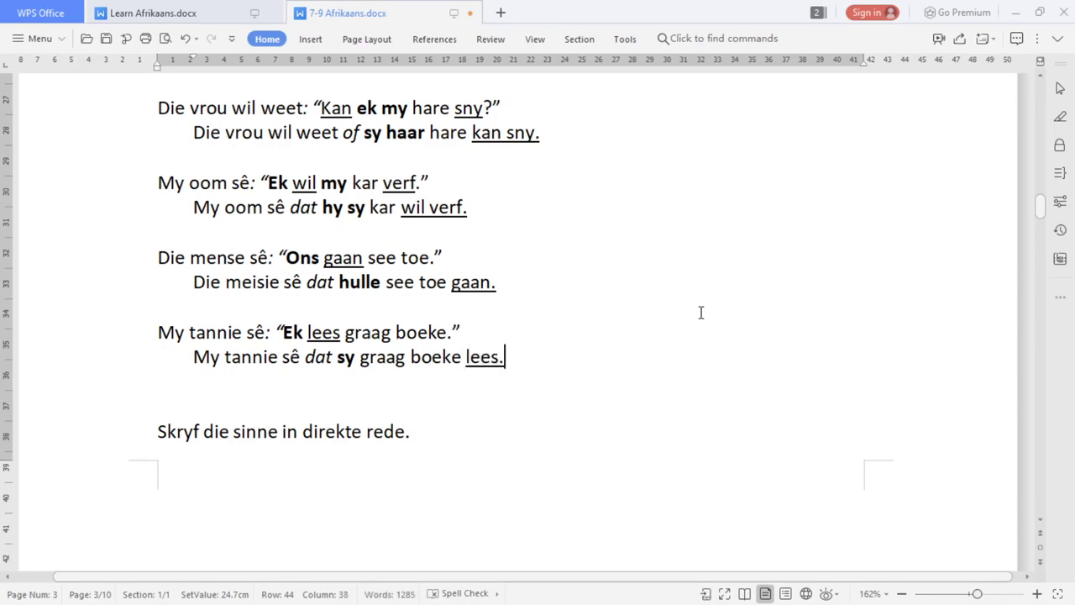
pyautogui.press('Return')
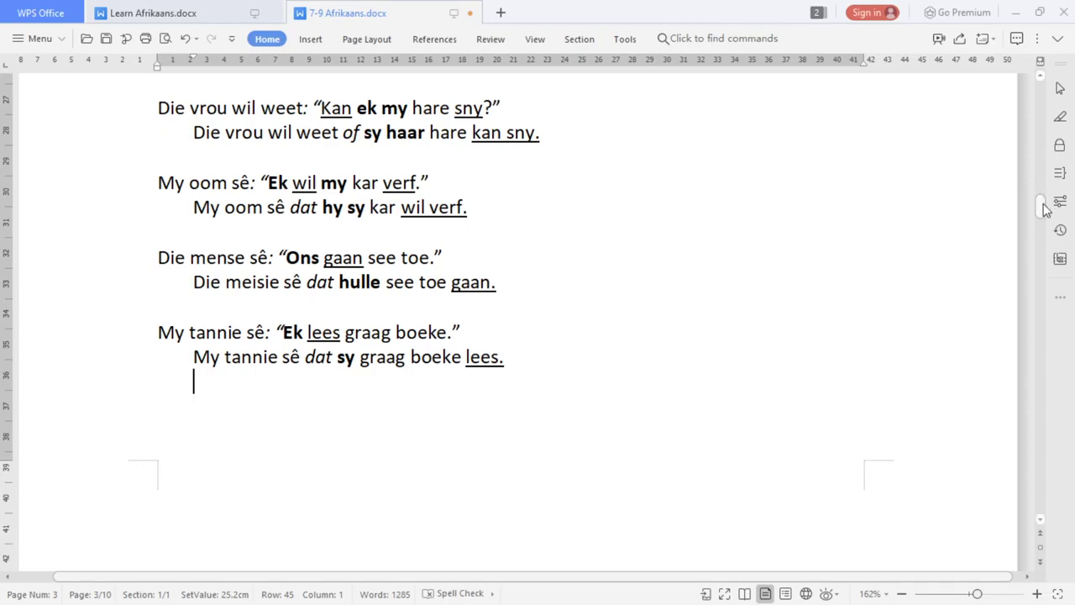
# Review the direct-speech rules on conjunctions, moving the verb to the end and changing the pronouns
pyautogui.scroll(1, 1045, 208)
pyautogui.moveTo(1045, 207); pyautogui.dragTo(1045, 185)
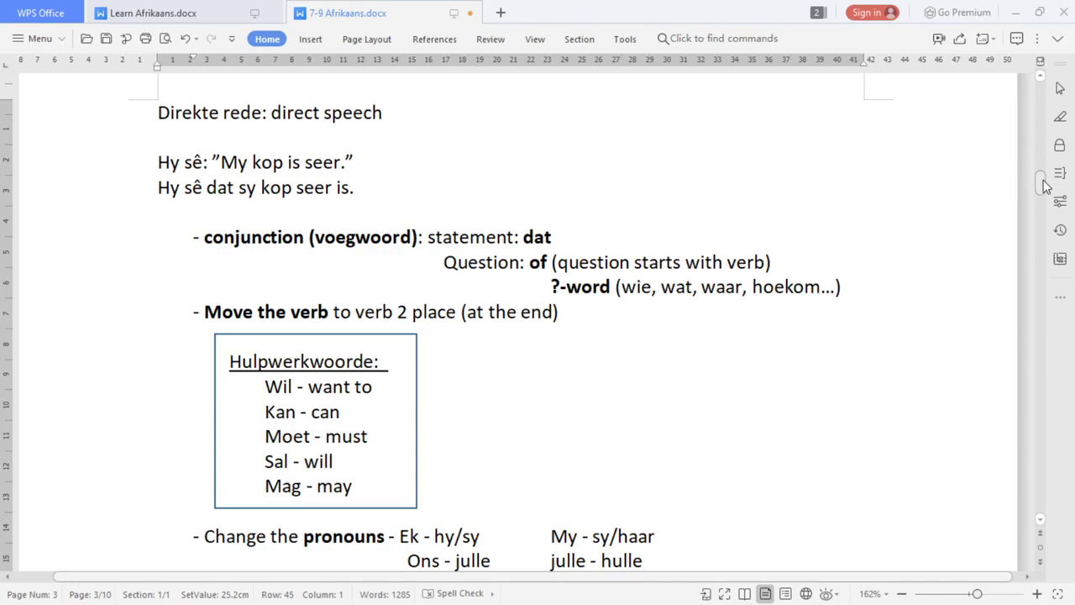
pyautogui.scroll(-2, 1045, 187)
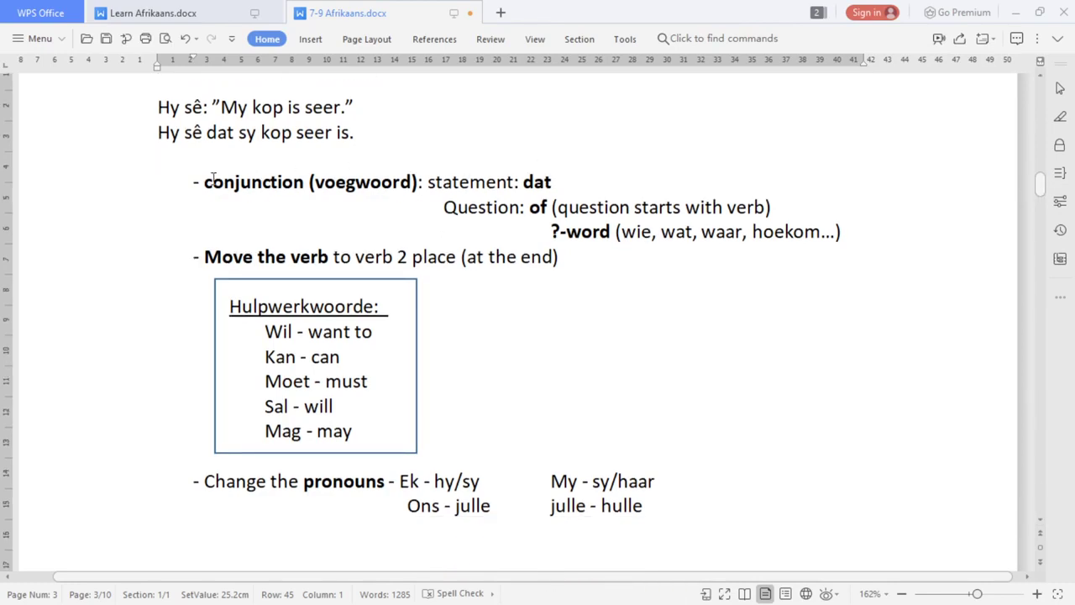
pyautogui.moveTo(204, 180); pyautogui.dragTo(318, 176)
pyautogui.moveTo(404, 184); pyautogui.dragTo(418, 184)
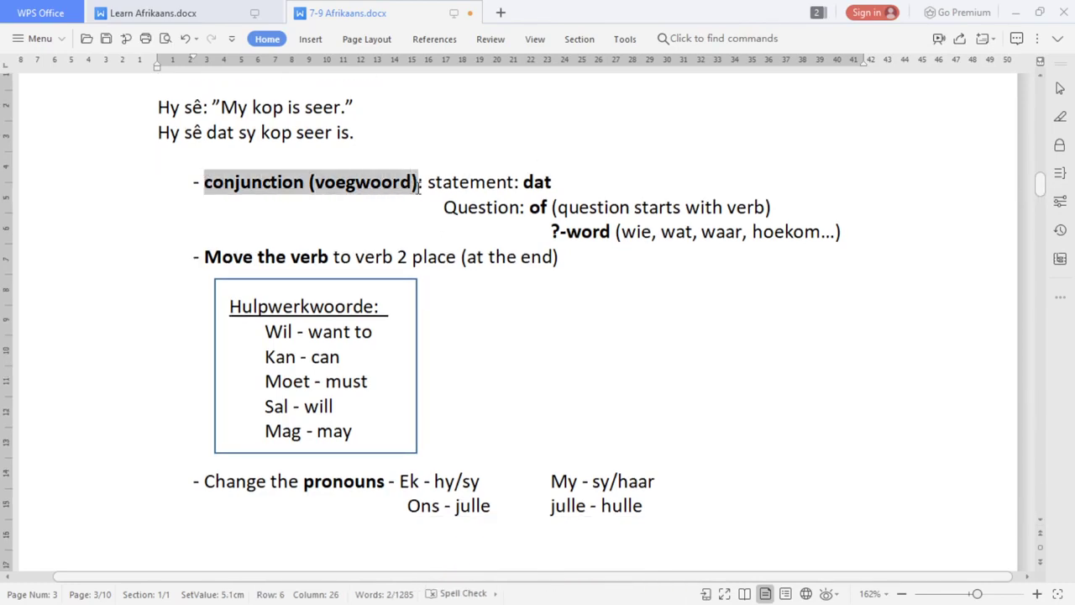
pyautogui.click(511, 183)
pyautogui.click(531, 206)
pyautogui.click(551, 231)
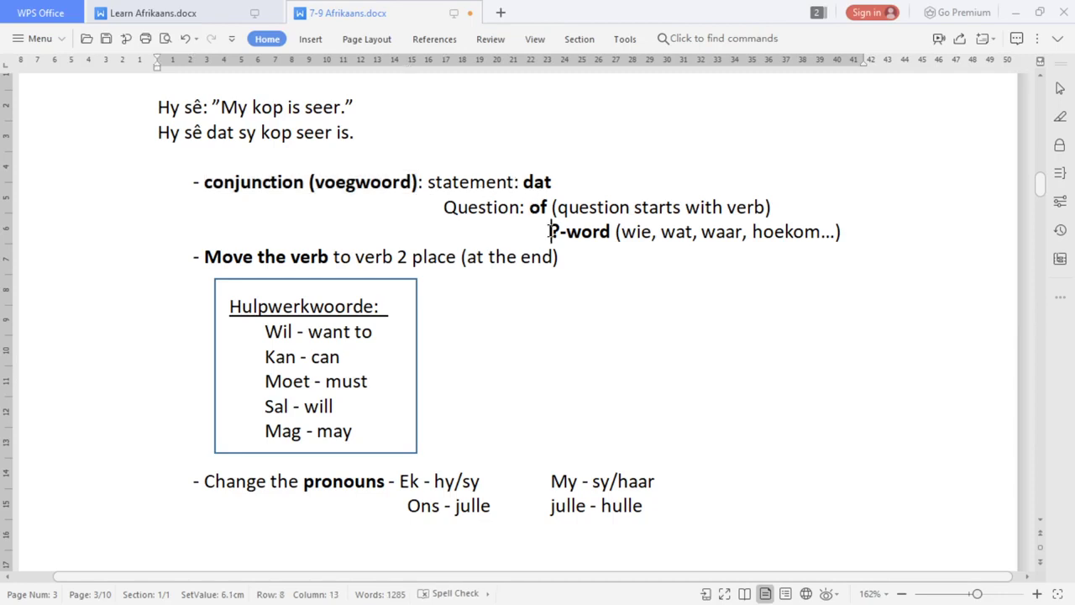
pyautogui.click(205, 256)
pyautogui.click(302, 484)
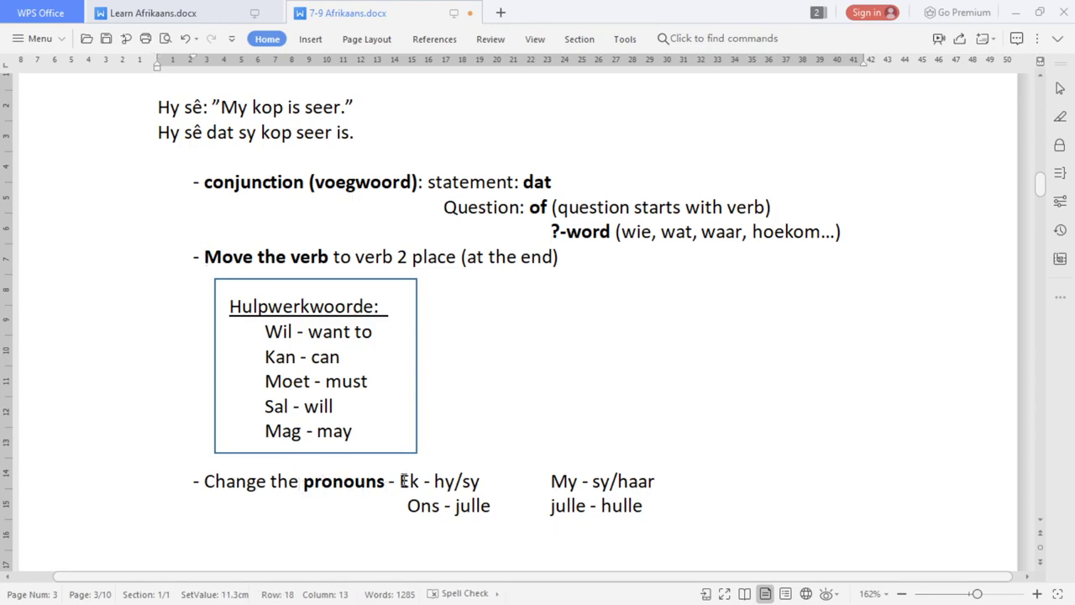
pyautogui.click(473, 480)
pyautogui.click(552, 480)
# Change "Ons - julle" to "Ons - hulle" in the pronoun list
pyautogui.click(422, 506)
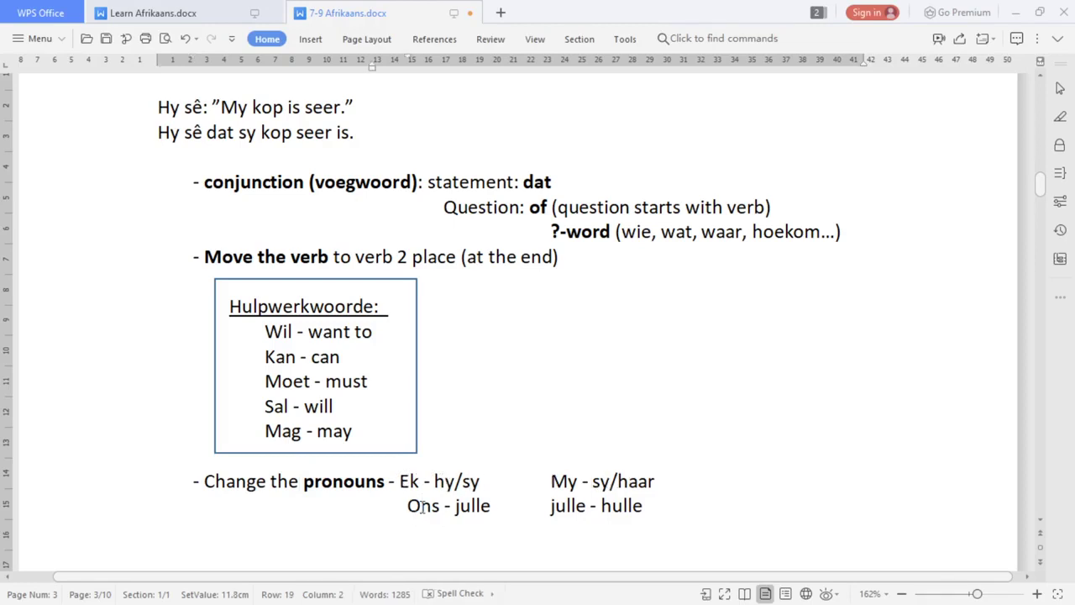
pyautogui.press('BackSpace')
pyautogui.write('h')
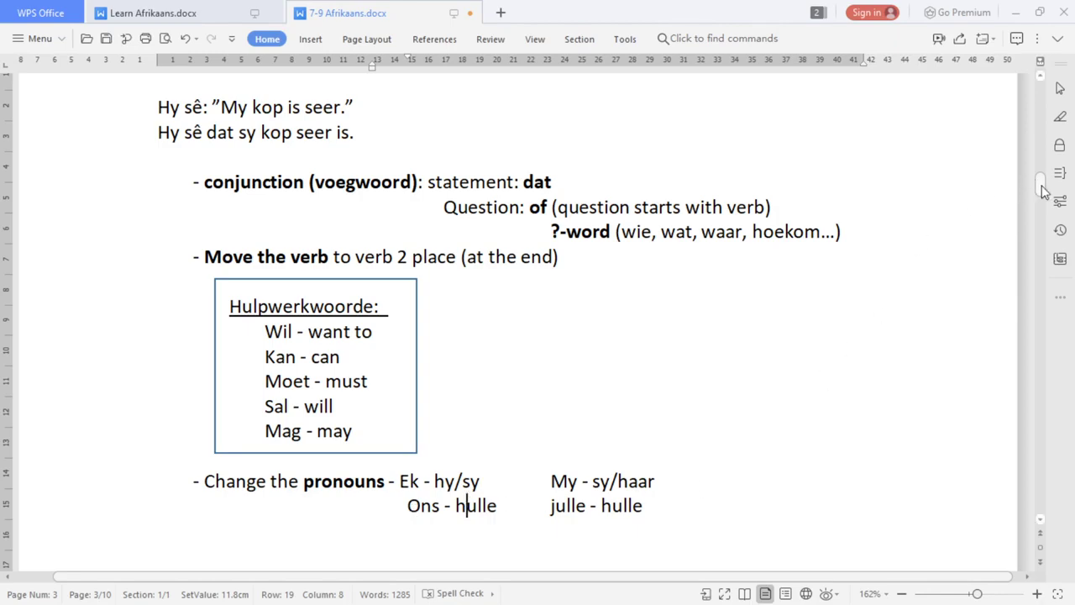
# Italicise "of" in sentence 1 of the direkte rede exercise and start its answer line with "My oupa vra: “"
pyautogui.moveTo(1035, 185); pyautogui.dragTo(1045, 234)
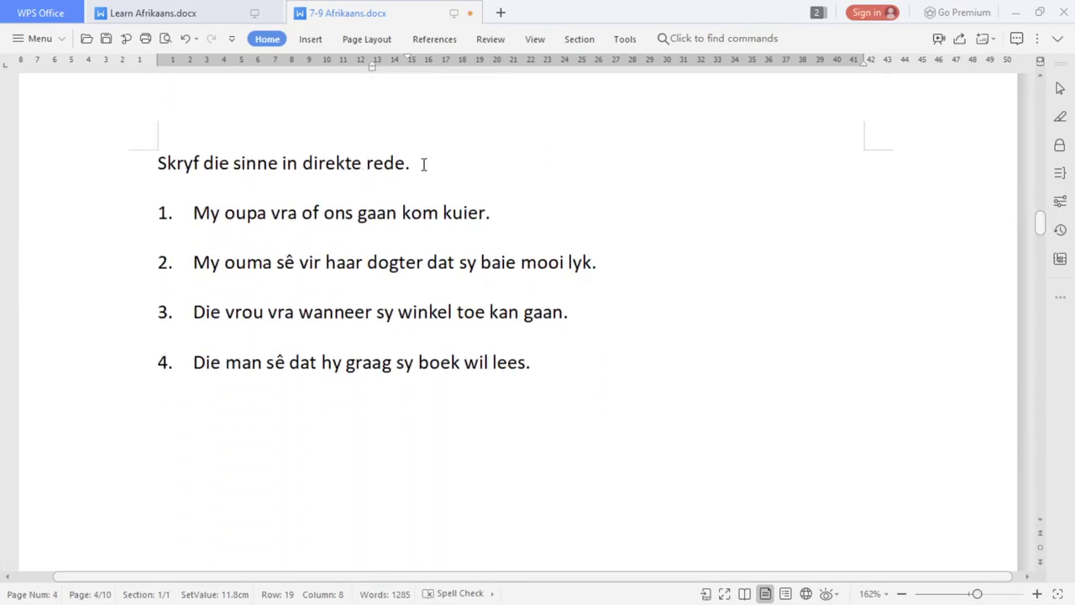
pyautogui.moveTo(418, 163)
pyautogui.mouseDown()
pyautogui.moveTo(307, 165)
pyautogui.moveTo(410, 164)
pyautogui.mouseUp()
pyautogui.click(306, 185)
pyautogui.click(431, 196)
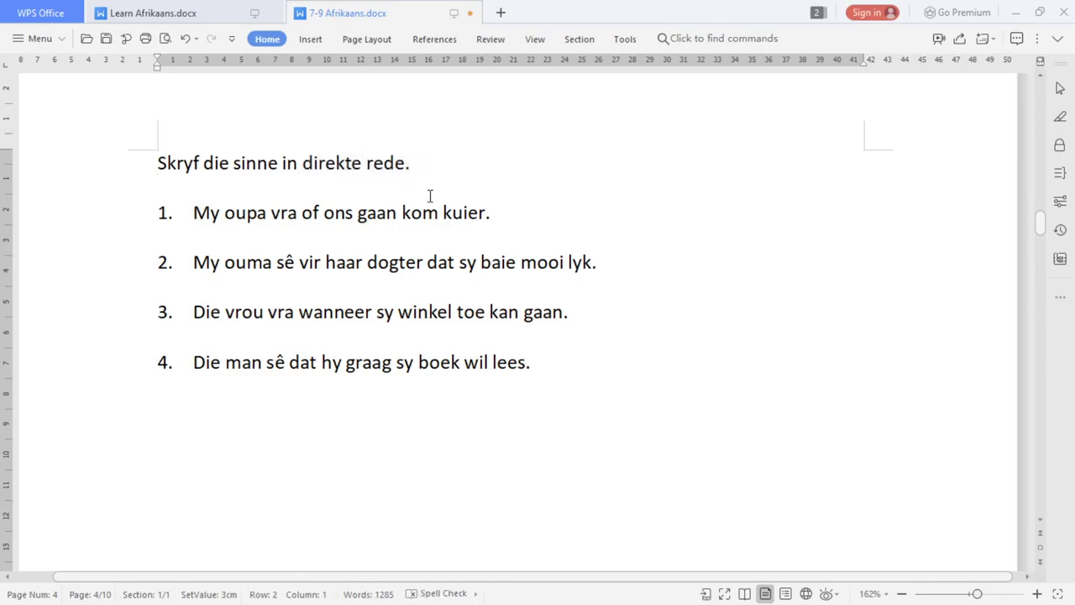
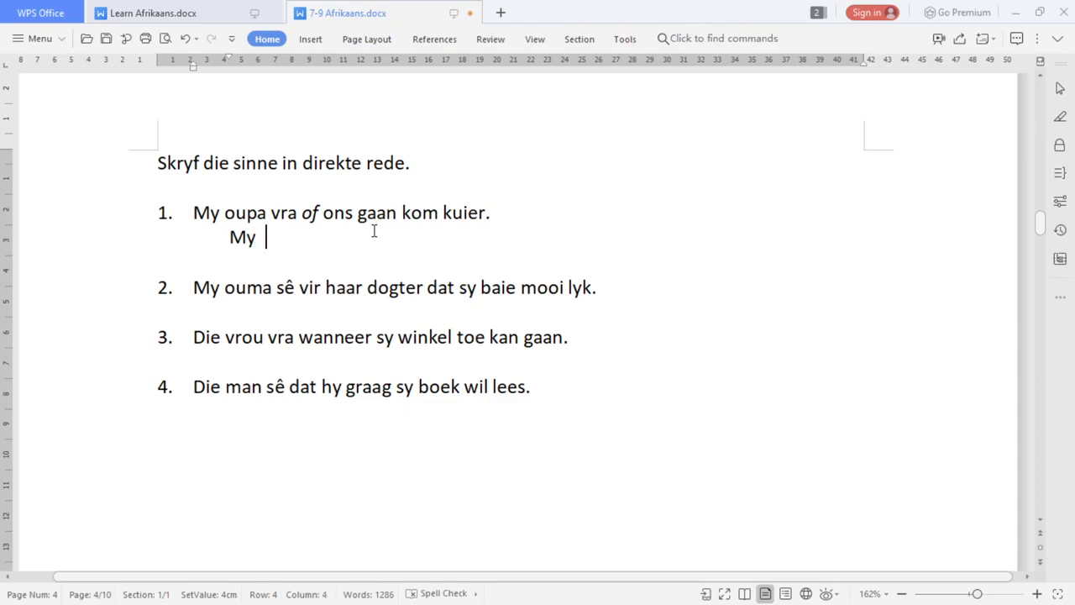
pyautogui.write('oupa vra')
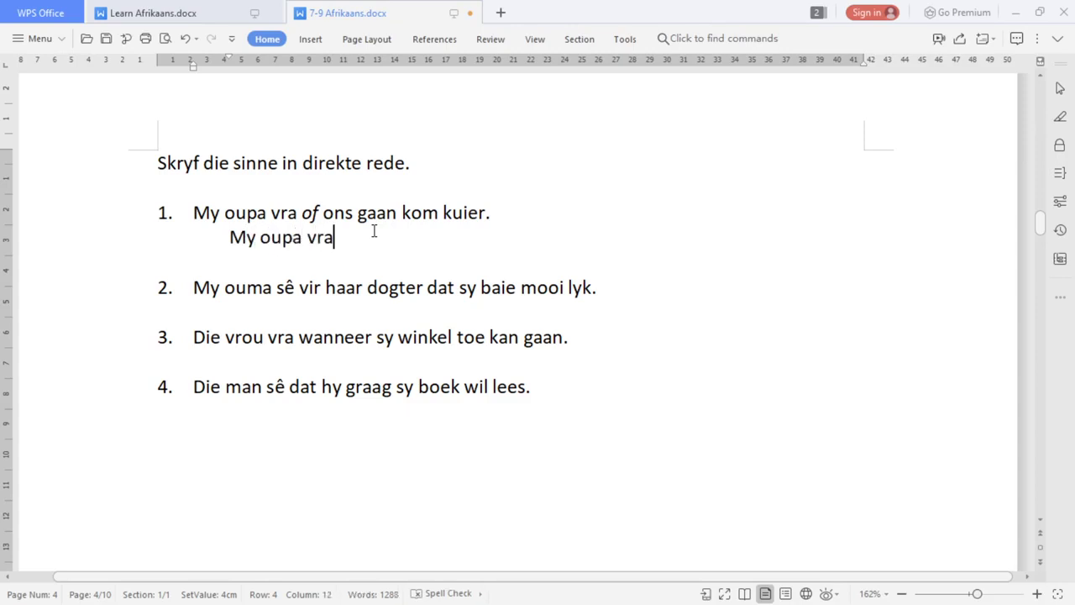
pyautogui.write(': “')
# Make "ons" bold and underline "gaan" in sentence 1
pyautogui.moveTo(326, 214); pyautogui.dragTo(353, 213)
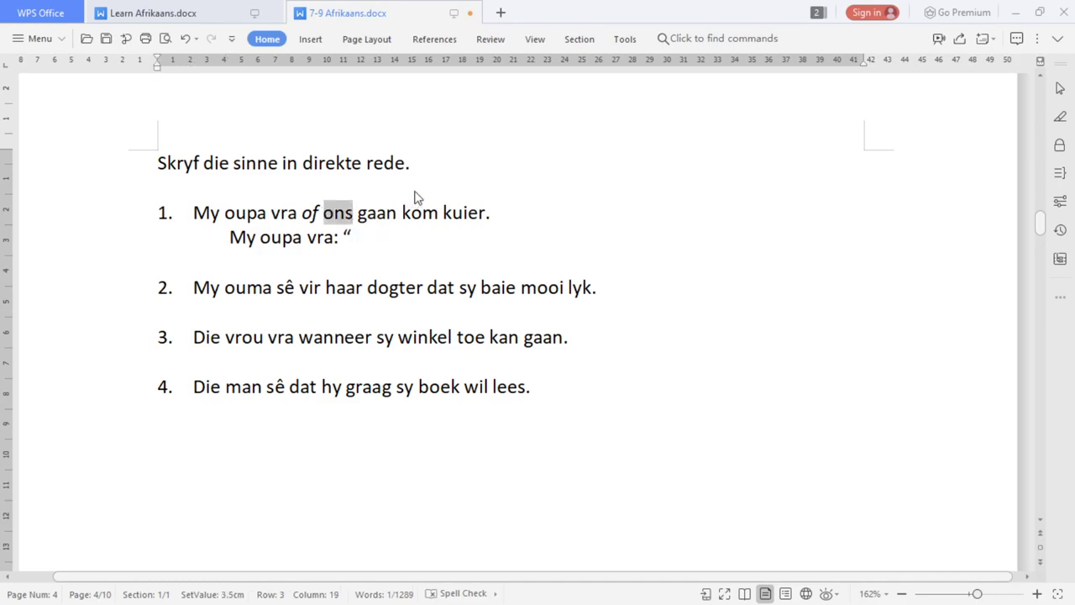
pyautogui.hotkey('ctrl', 'b')
pyautogui.moveTo(397, 212); pyautogui.dragTo(360, 212)
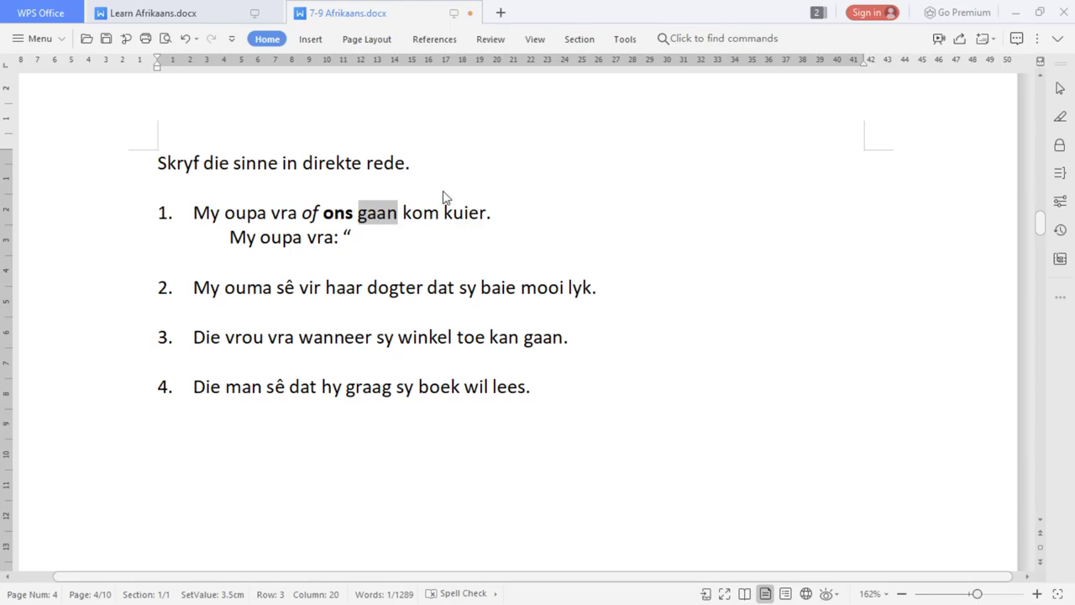
pyautogui.hotkey('ctrl', 'i')
pyautogui.hotkey('ctrl', 'i')
pyautogui.hotkey('ctrl', 'u')
# Continue the answer to sentence 1 with underlined "Gaan", bold "hulle" and plain "kom kuier."
pyautogui.click(433, 243)
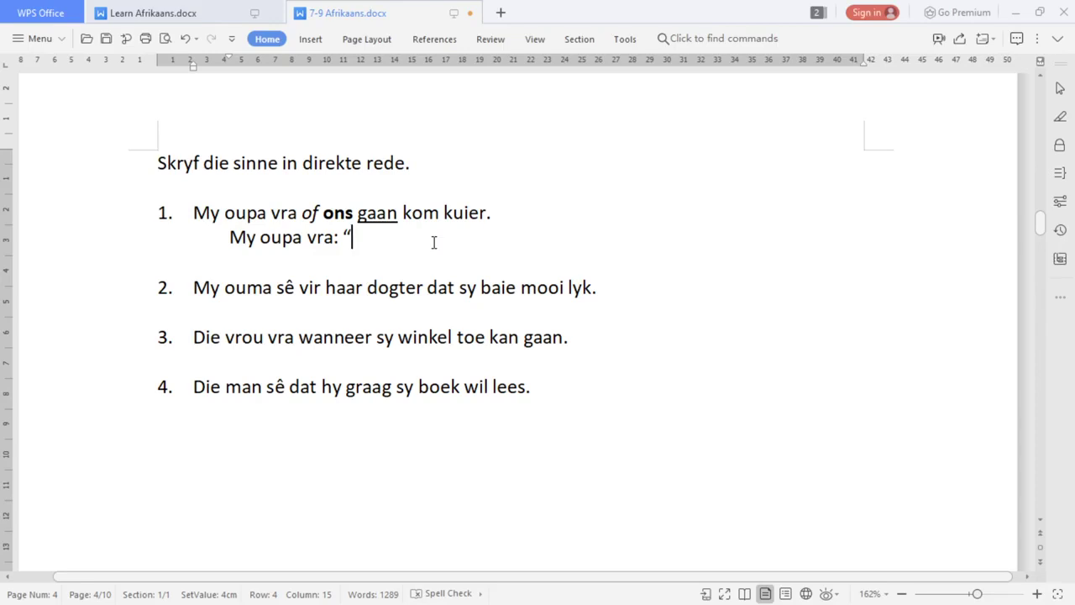
pyautogui.write('Gaan')
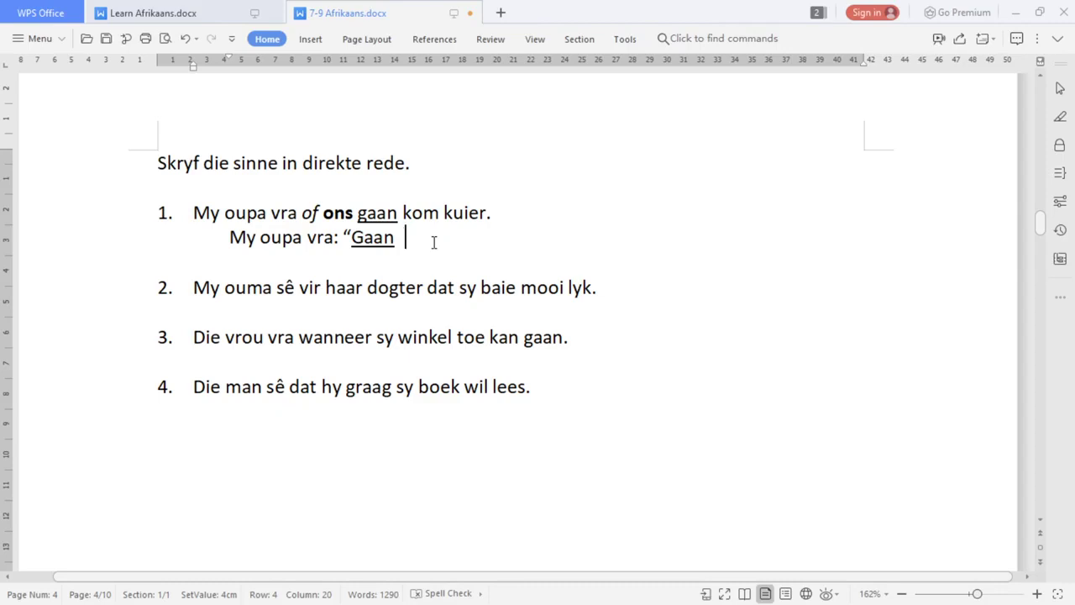
pyautogui.write('hulle')
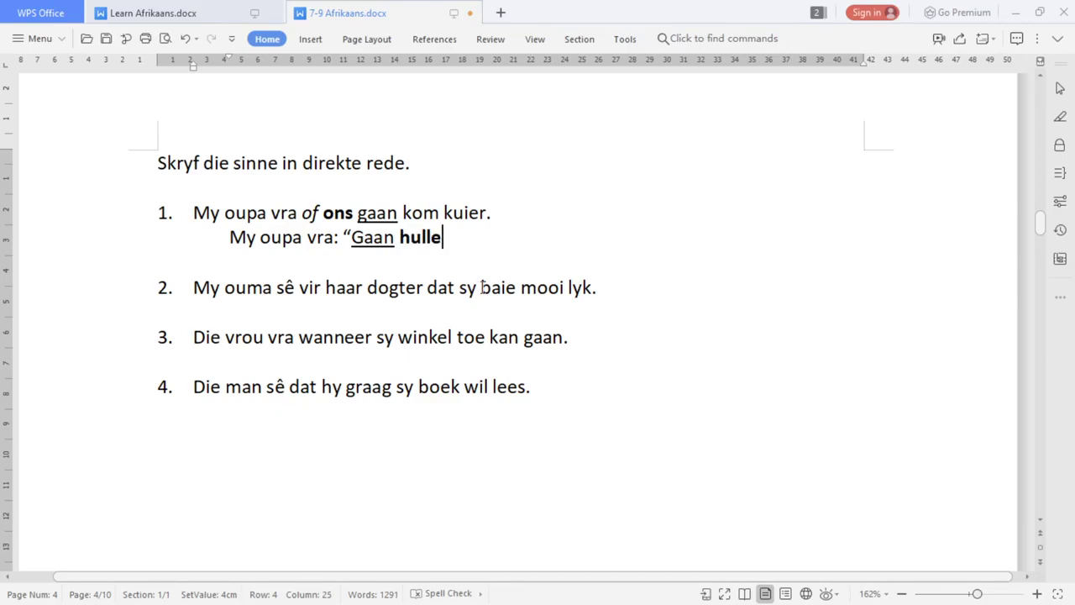
pyautogui.hotkey('ctrl', 'b')
pyautogui.write('kom kuie')
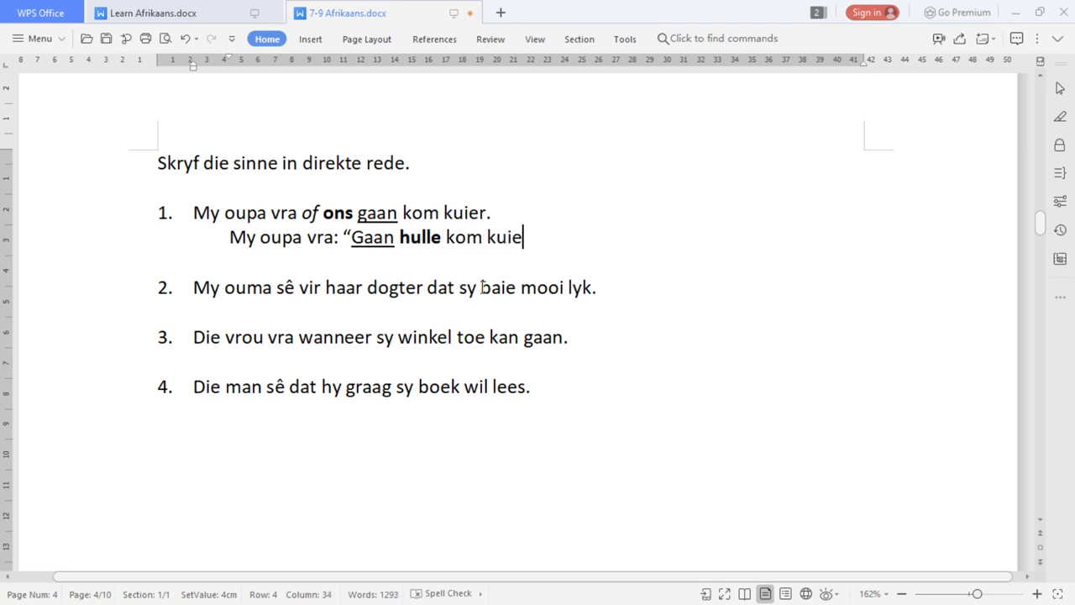
pyautogui.write('r.')
# Change "hulle" to "julle" in the answer to sentence 1, keeping the whole word bold
pyautogui.moveTo(441, 237); pyautogui.dragTo(401, 239)
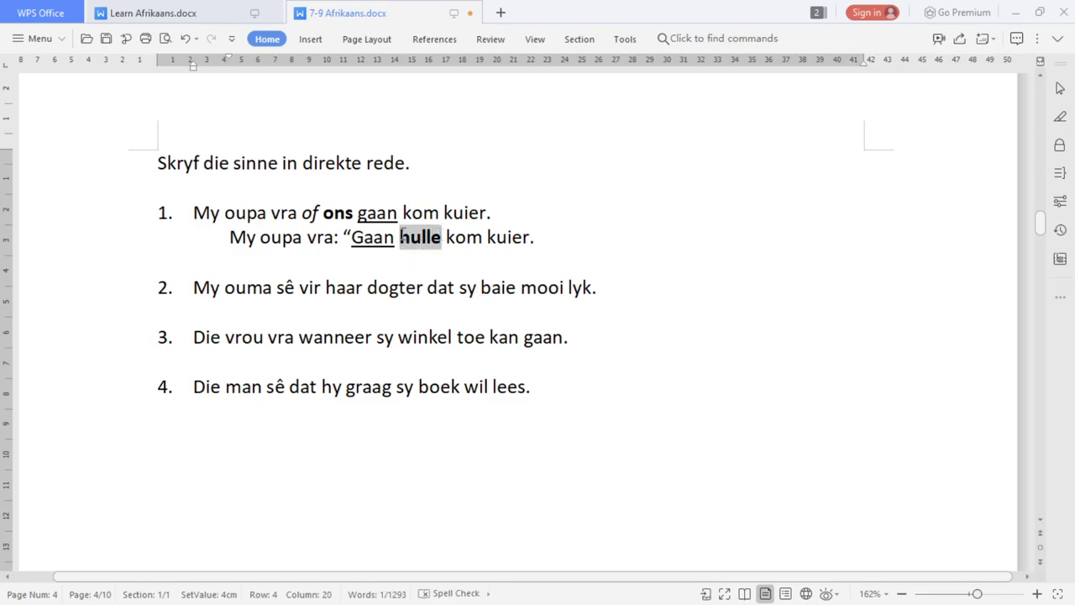
pyautogui.click(410, 242)
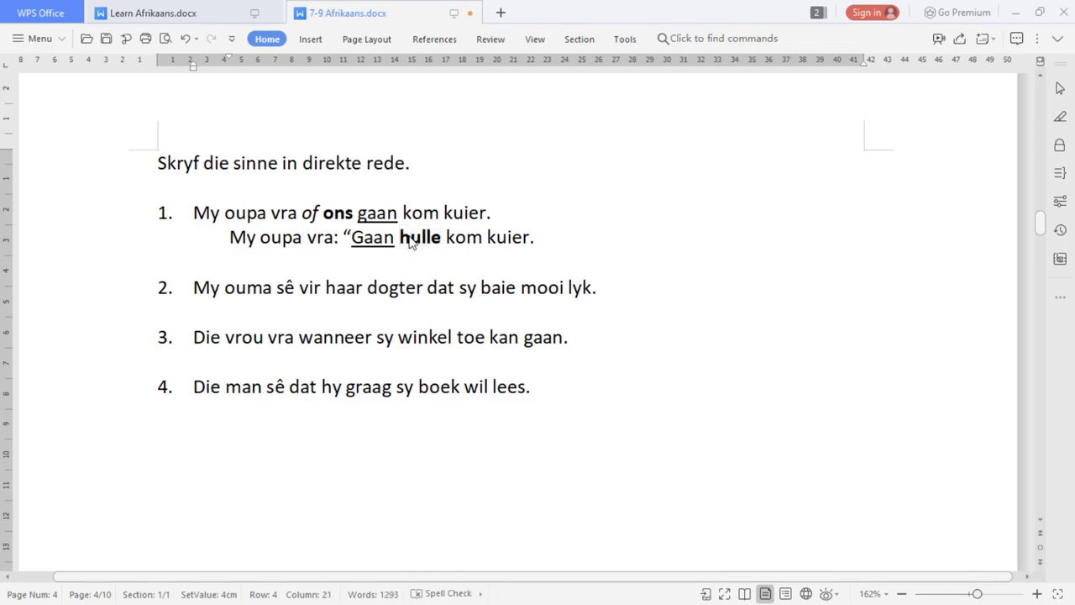
pyautogui.press('BackSpace')
pyautogui.write('j')
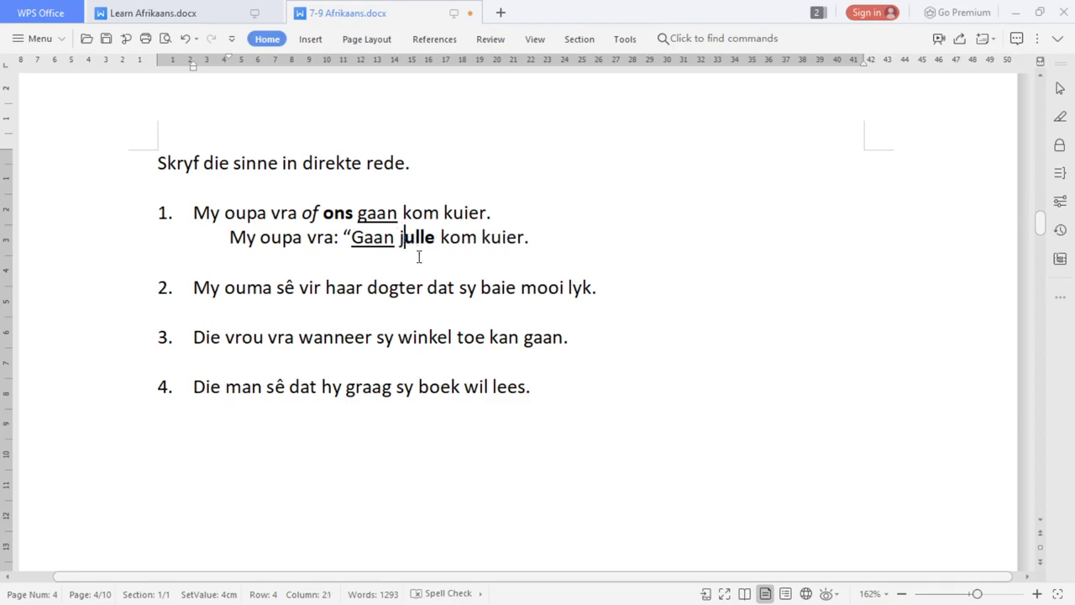
pyautogui.press('BackSpace')
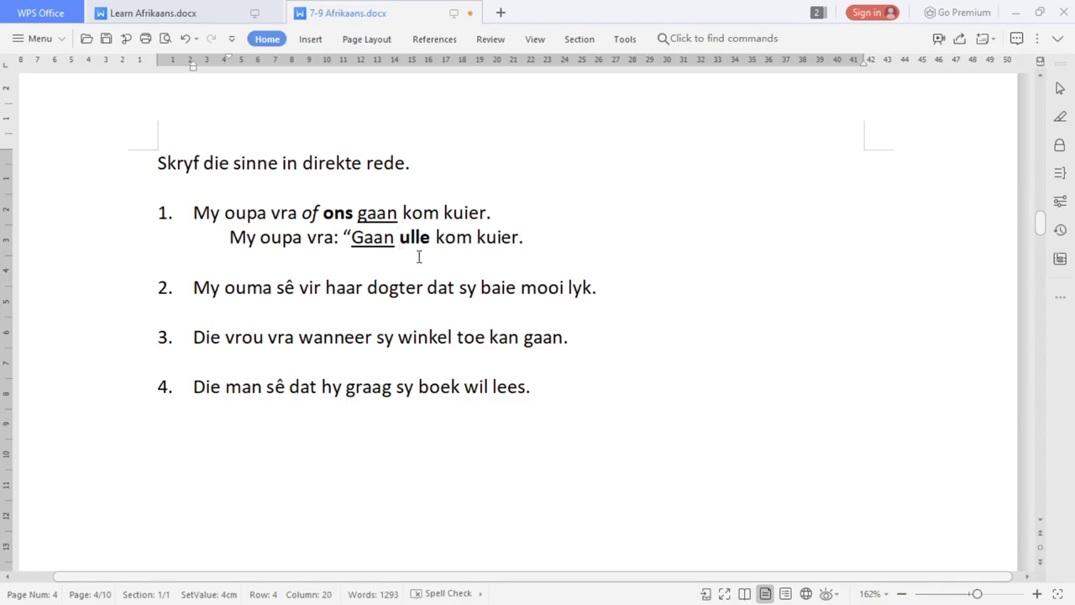
pyautogui.write('j')
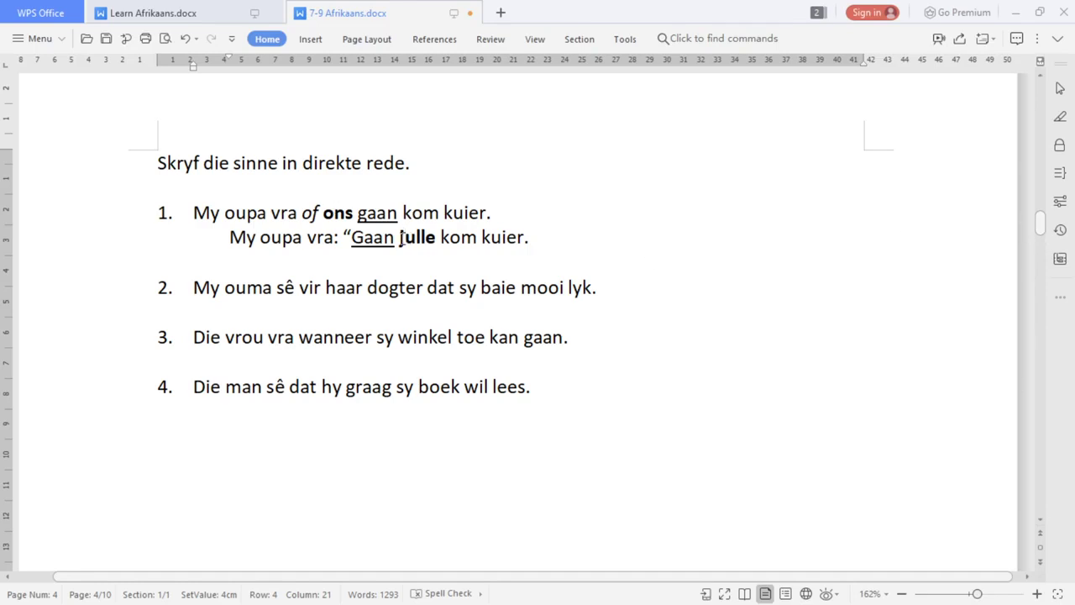
pyautogui.moveTo(396, 237); pyautogui.dragTo(439, 238)
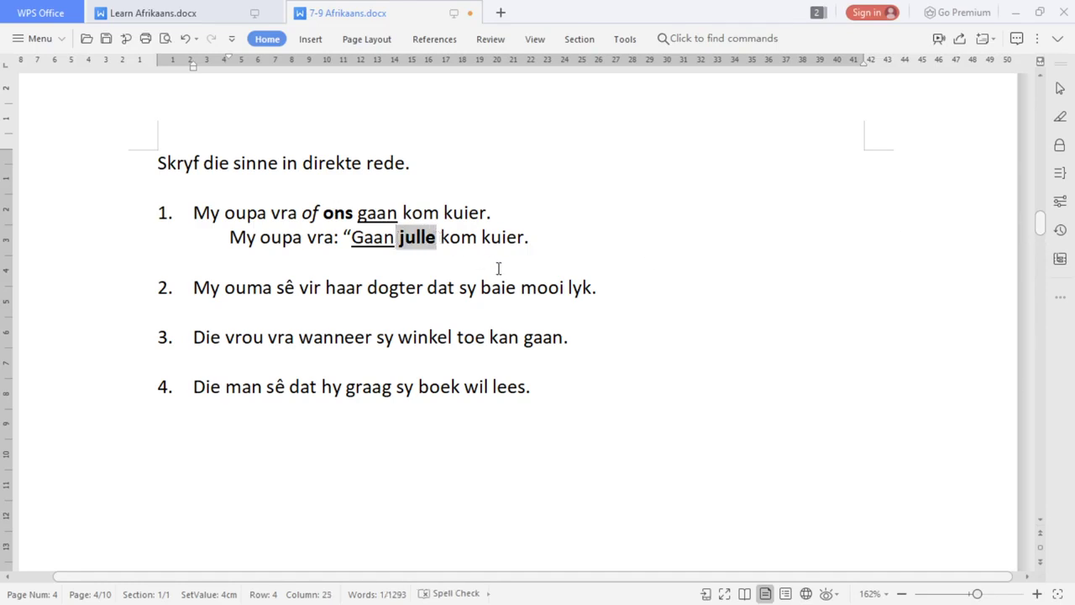
pyautogui.click(499, 268)
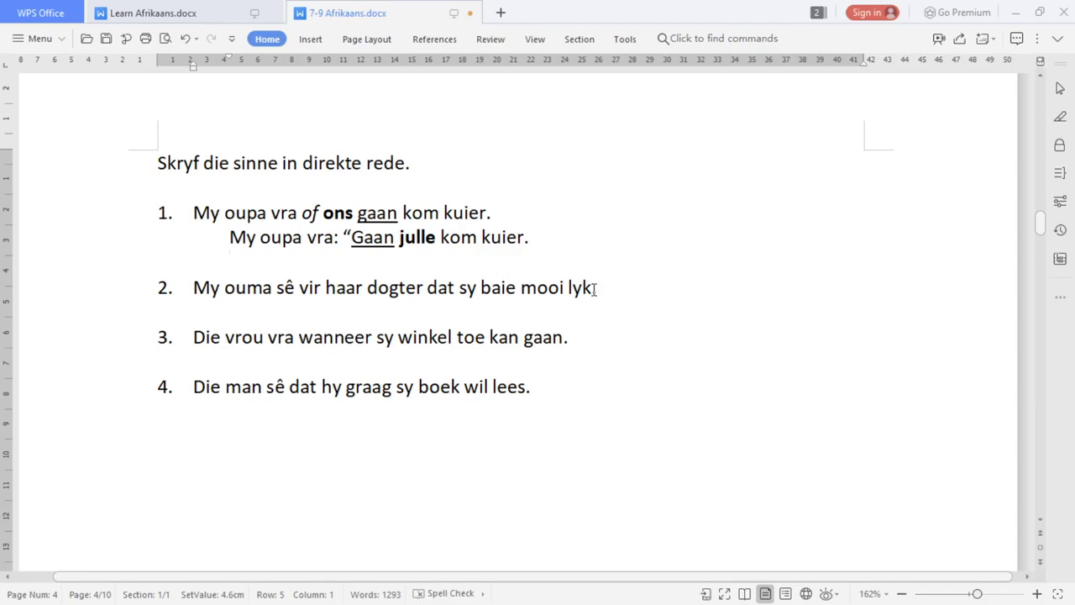
# Italicise "dat" in sentence 2 and start its answer line with "My ouma sê vir haar dogter: “"
pyautogui.click(610, 309)
pyautogui.moveTo(426, 285); pyautogui.dragTo(456, 285)
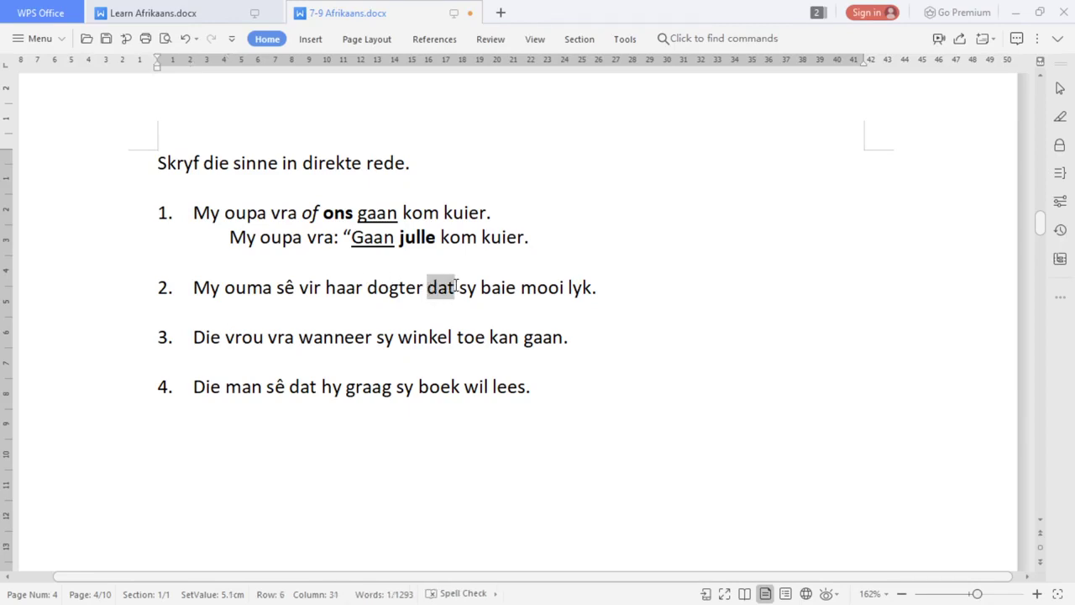
pyautogui.hotkey('ctrl', 'i')
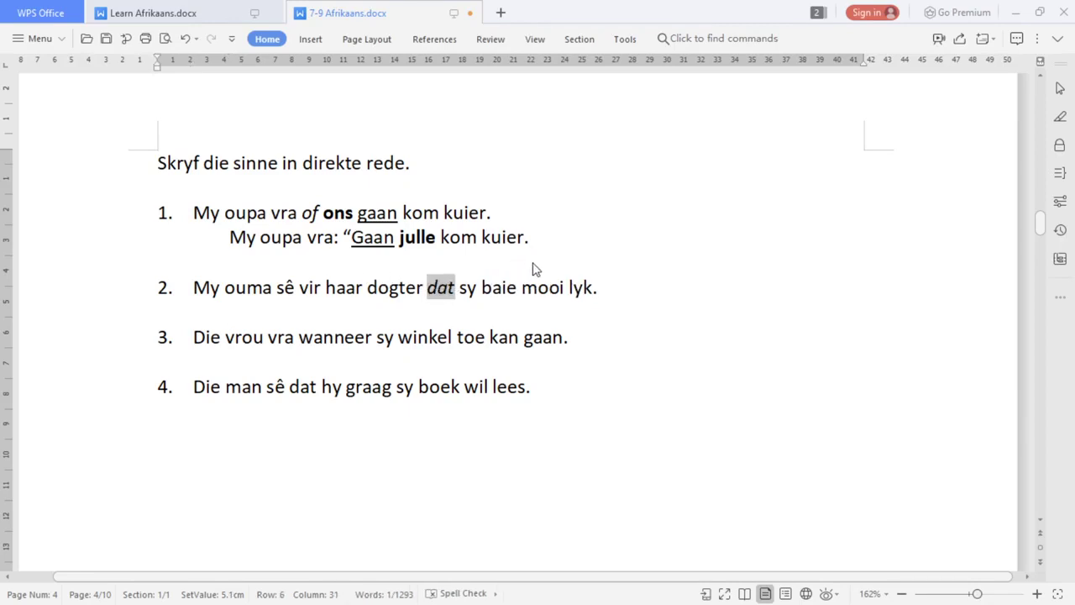
pyautogui.click(516, 308)
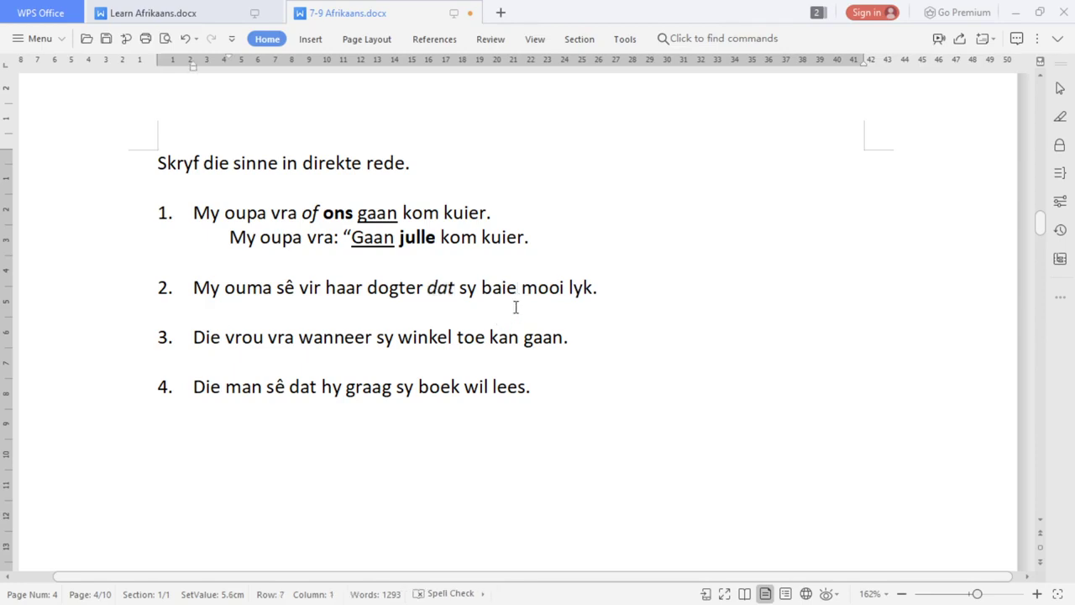
pyautogui.write('My ouma')
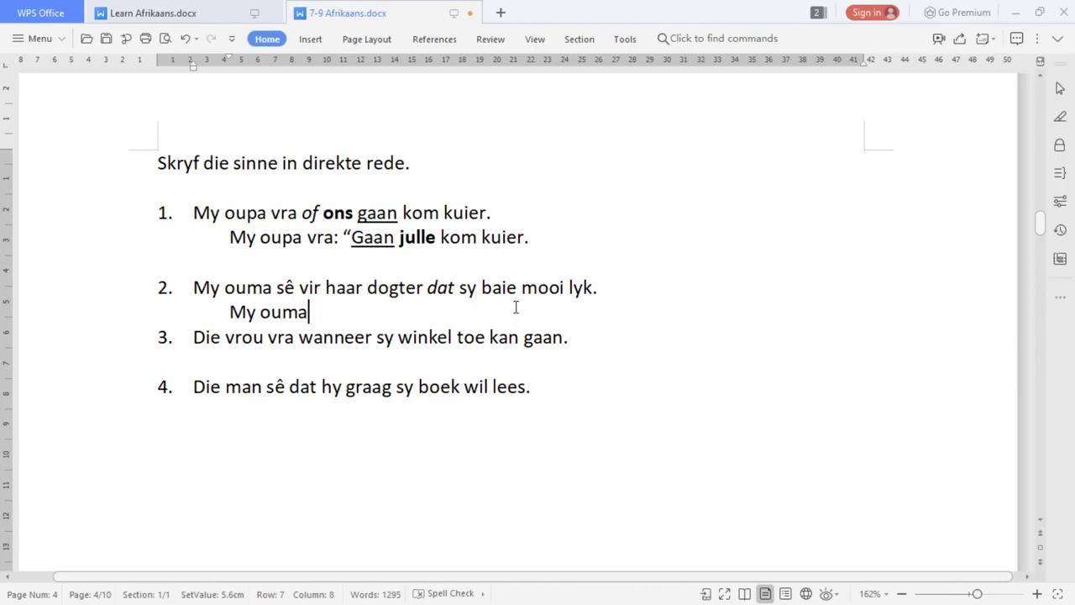
pyautogui.write(' s')
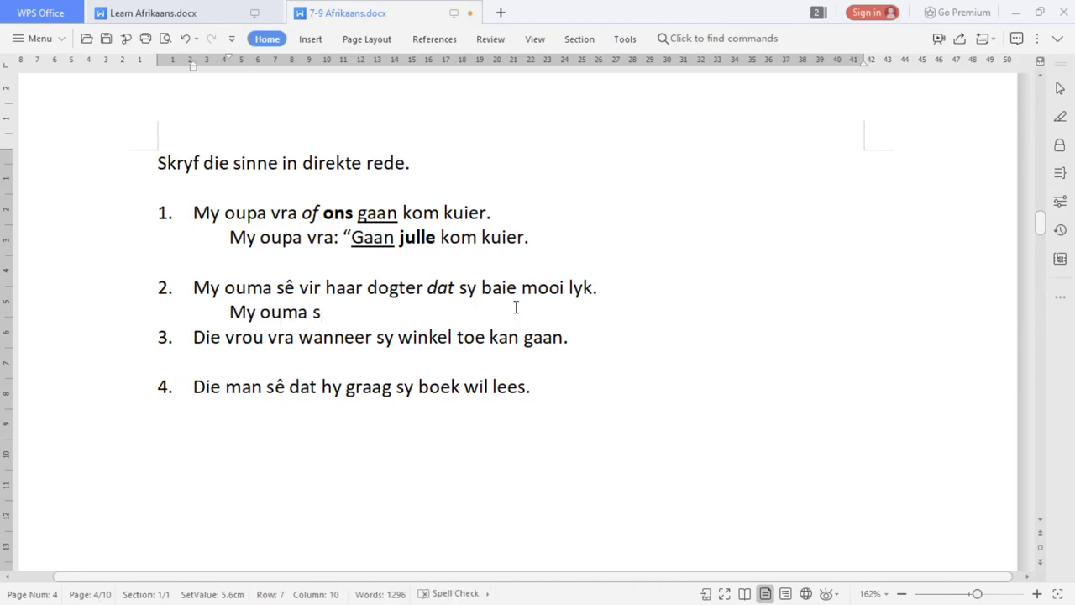
pyautogui.write('ê vir haar dogter')
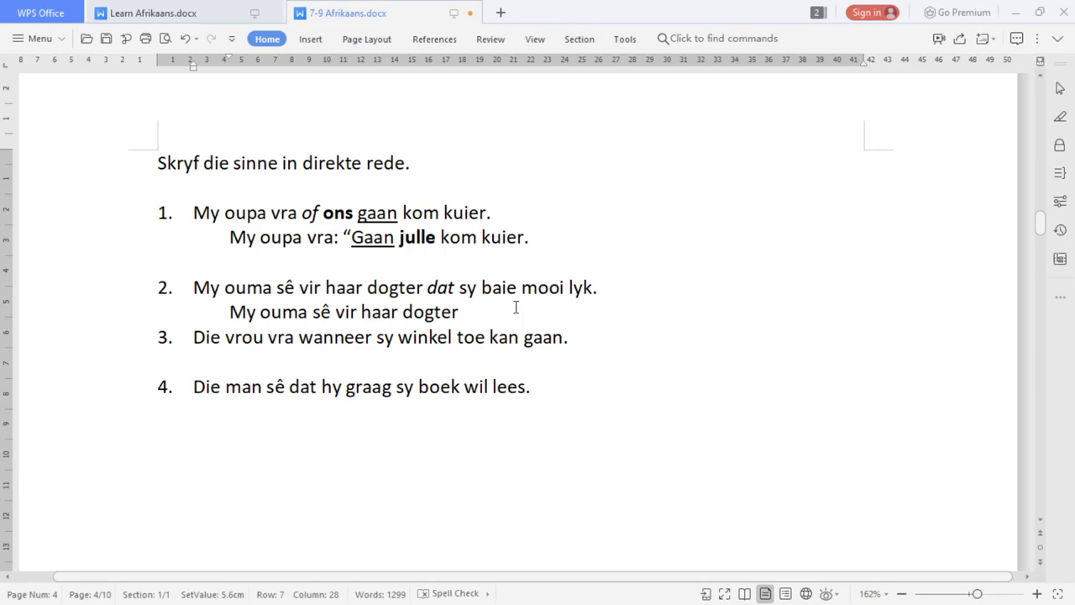
pyautogui.press('BackSpace')
pyautogui.write(': “')
# Make "sy" bold and underline "lyk" in sentence 2
pyautogui.moveTo(478, 288); pyautogui.dragTo(460, 287)
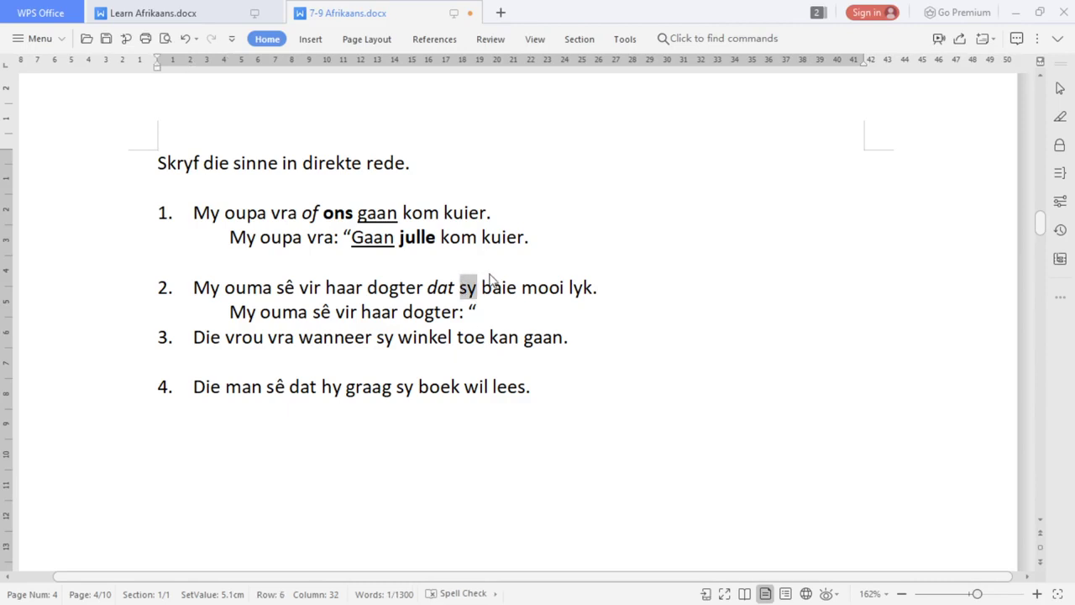
pyautogui.hotkey('ctrl', 'b')
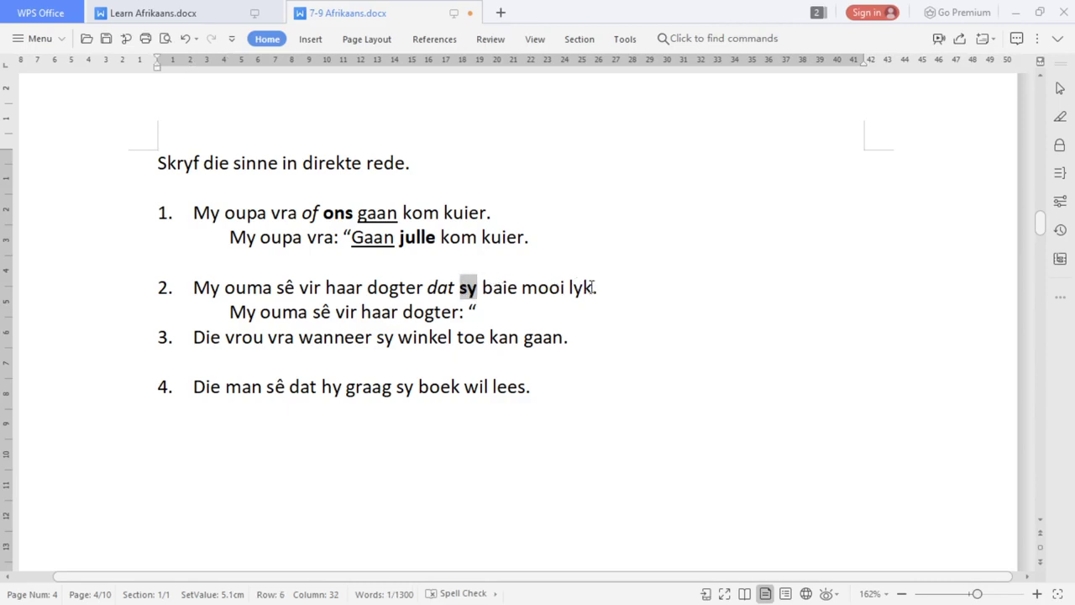
pyautogui.moveTo(593, 288); pyautogui.dragTo(568, 287)
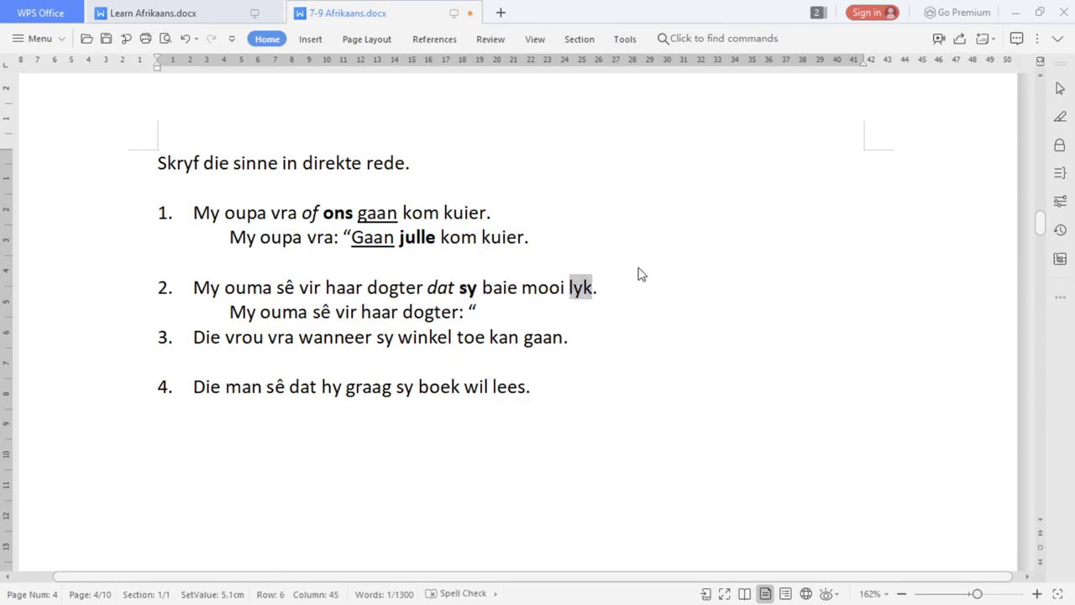
# Continue the answer to sentence 2 with bold "Jy", underlined "lyk" and plain "baie mooi.", and add a blank line below it
pyautogui.click(614, 312)
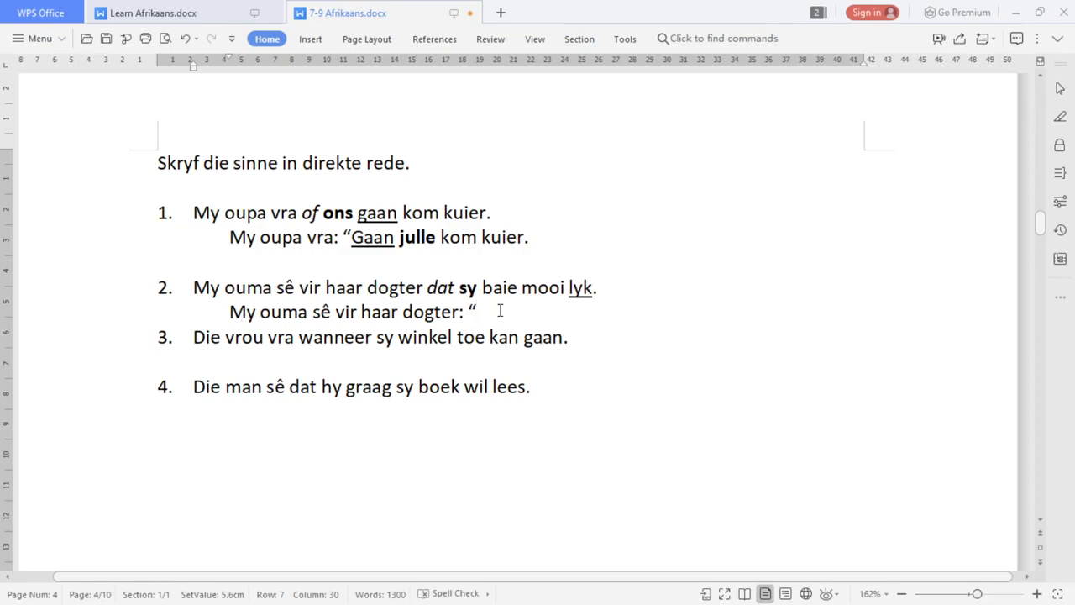
pyautogui.write('Jy')
pyautogui.hotkey('ctrl', 'b')
pyautogui.hotkey('ctrl', 'u')
pyautogui.write('lyk  b')
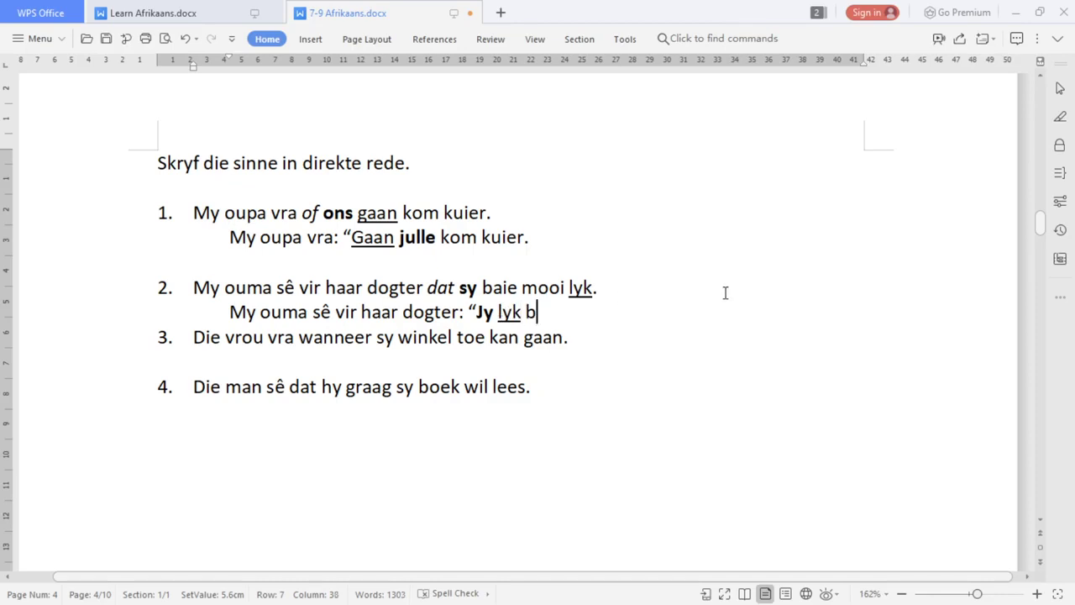
pyautogui.write('aie mooi.')
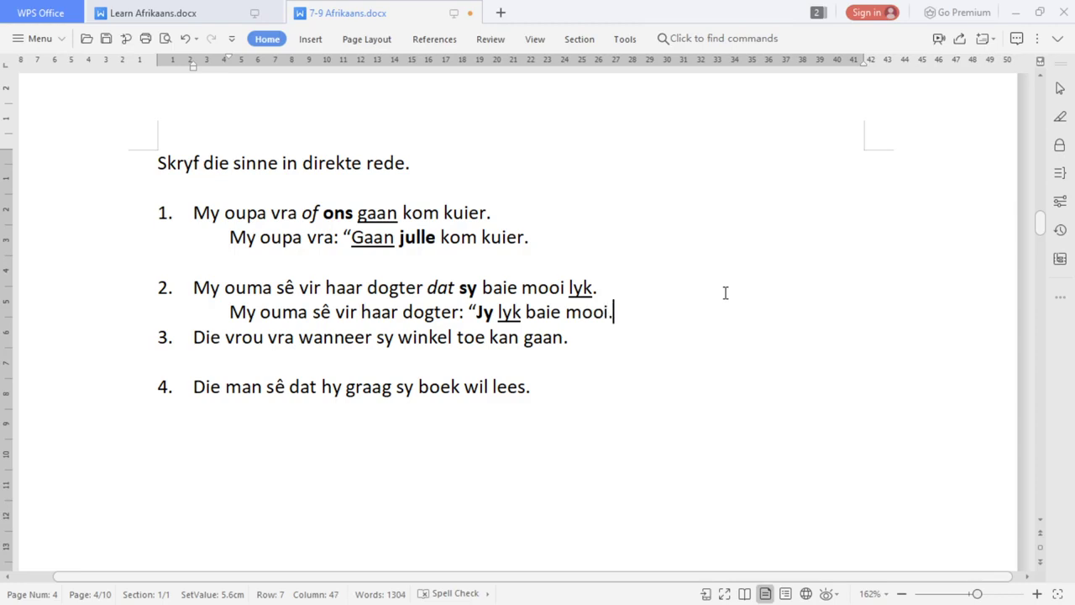
pyautogui.press('Return')
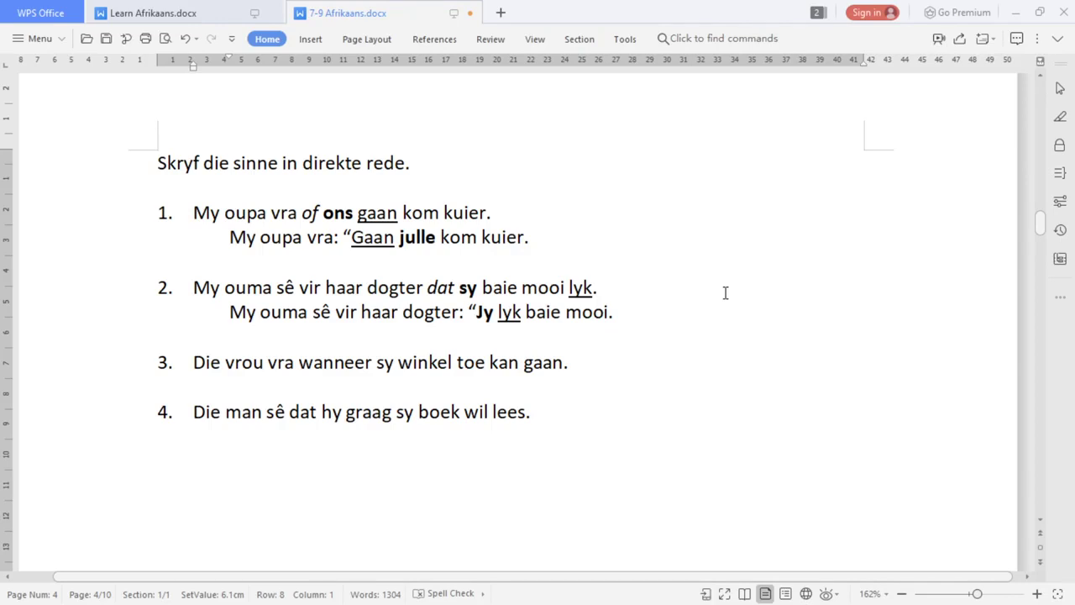
# Add an indented answer line below sentence 3 and italicise "wanneer" in the sentence
pyautogui.click(616, 362)
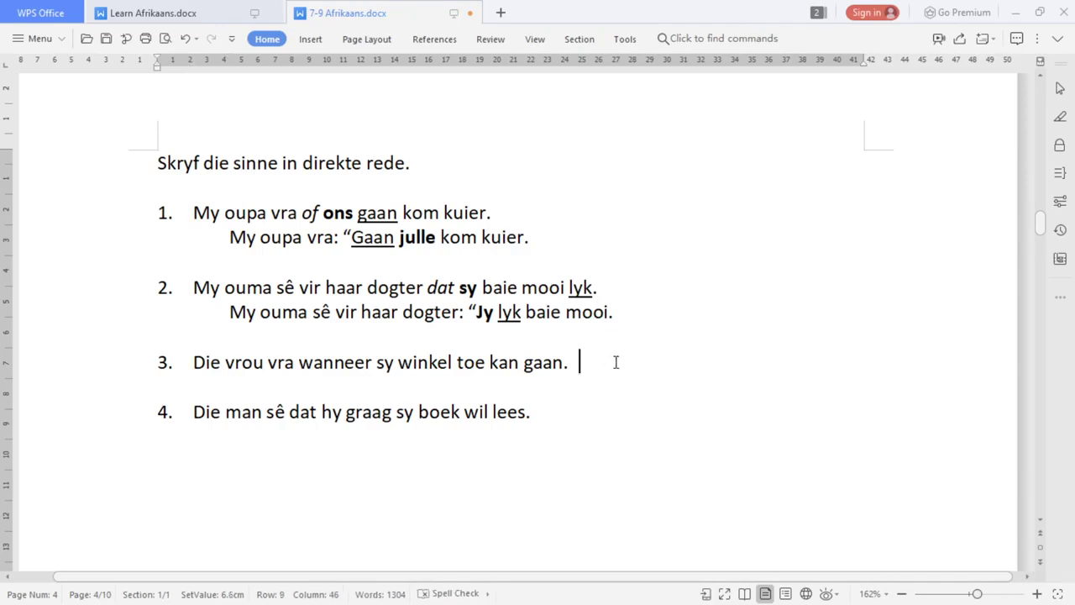
pyautogui.press('Return')
pyautogui.press('BackSpace')
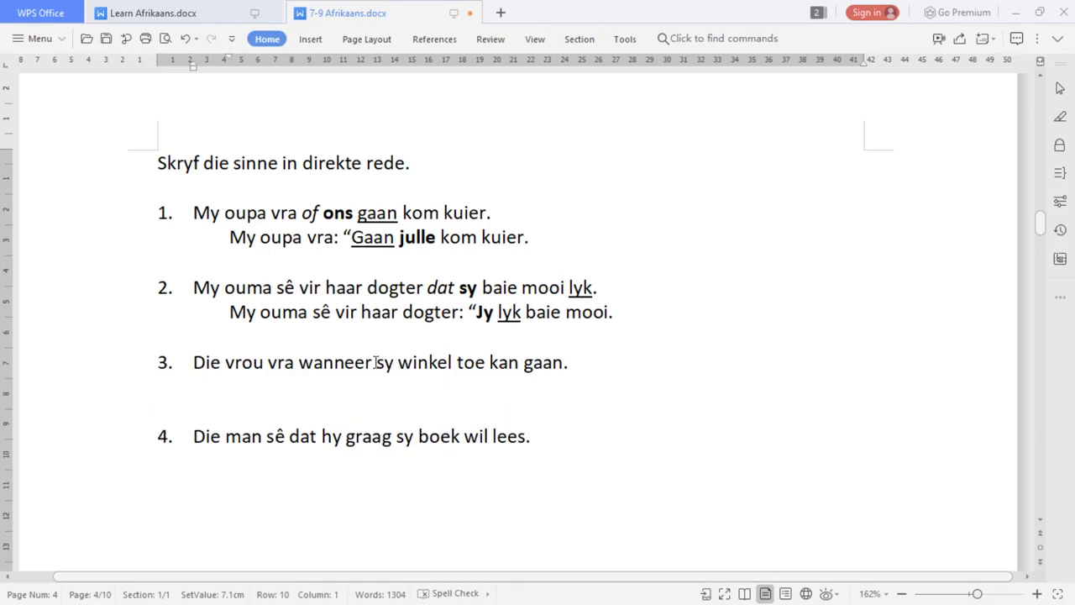
pyautogui.moveTo(375, 362); pyautogui.dragTo(301, 362)
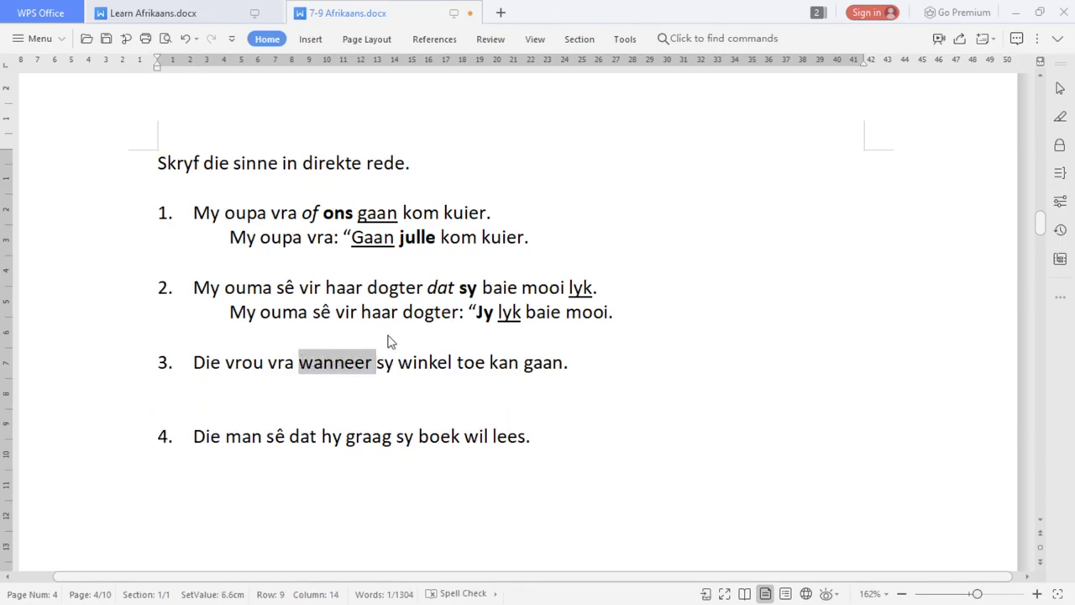
pyautogui.hotkey('ctrl', 'i')
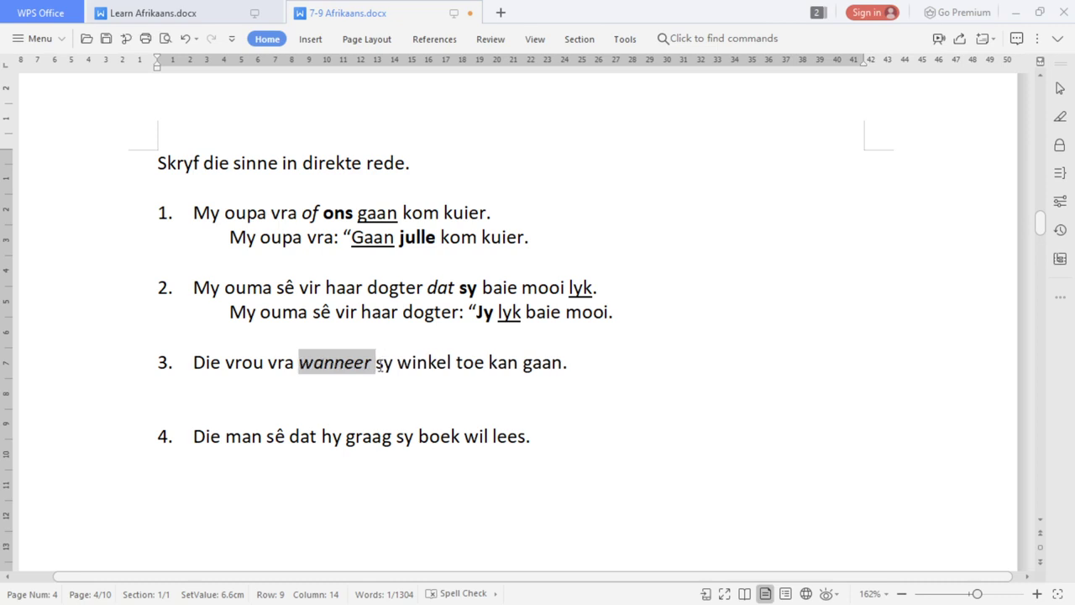
# Start the answer to sentence 3 with "Die vrou vra: “" followed by "Wanneer" in italics
pyautogui.click(376, 385)
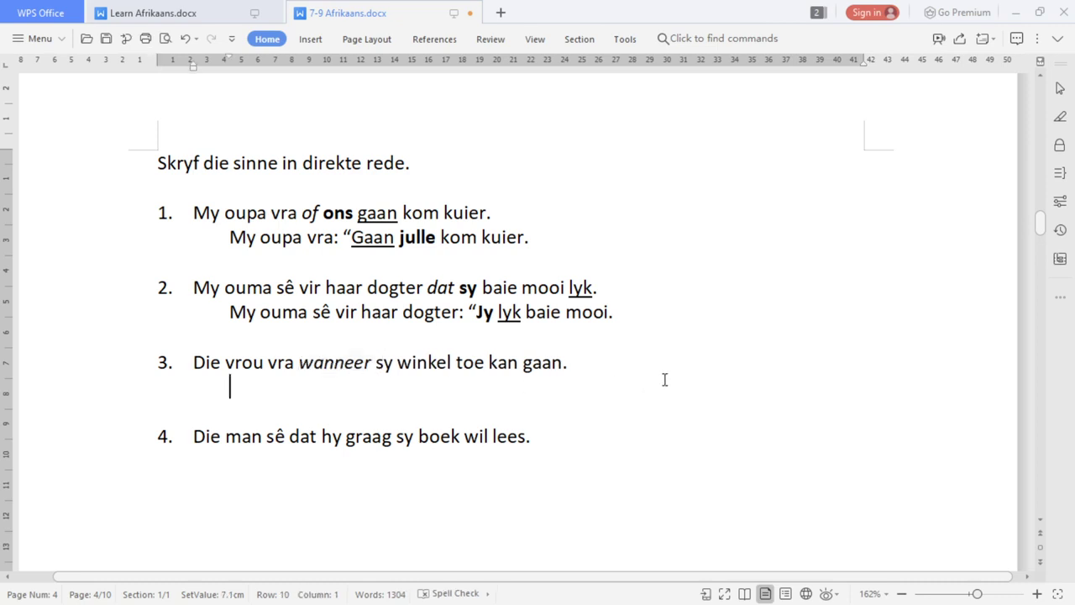
pyautogui.write('Die vrou vra')
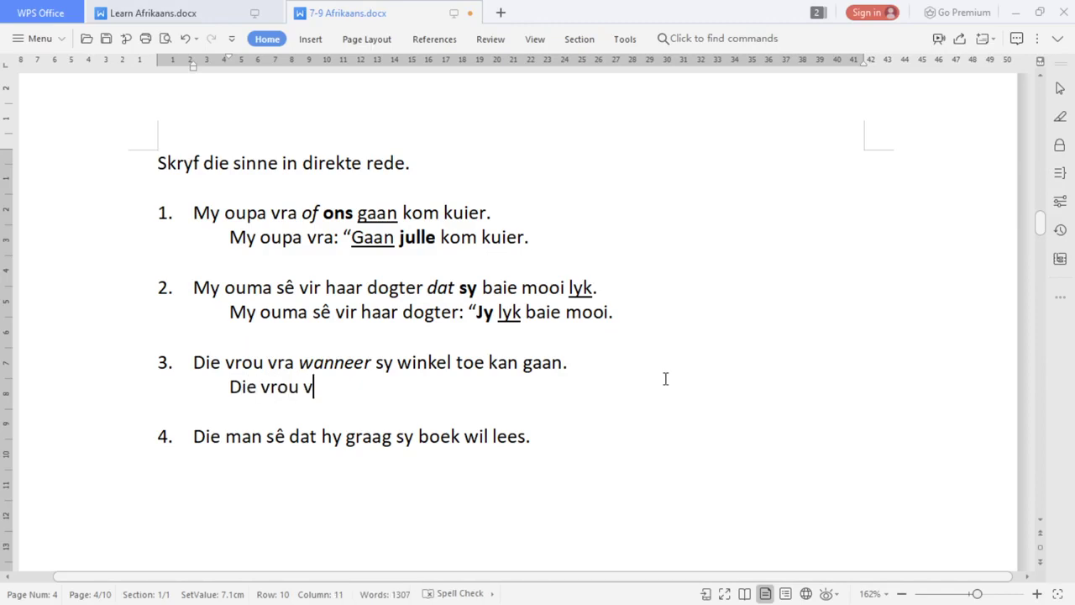
pyautogui.press('BackSpace')
pyautogui.write('ra: “')
pyautogui.hotkey('ctrl', 'i')
pyautogui.write('Wanneer')
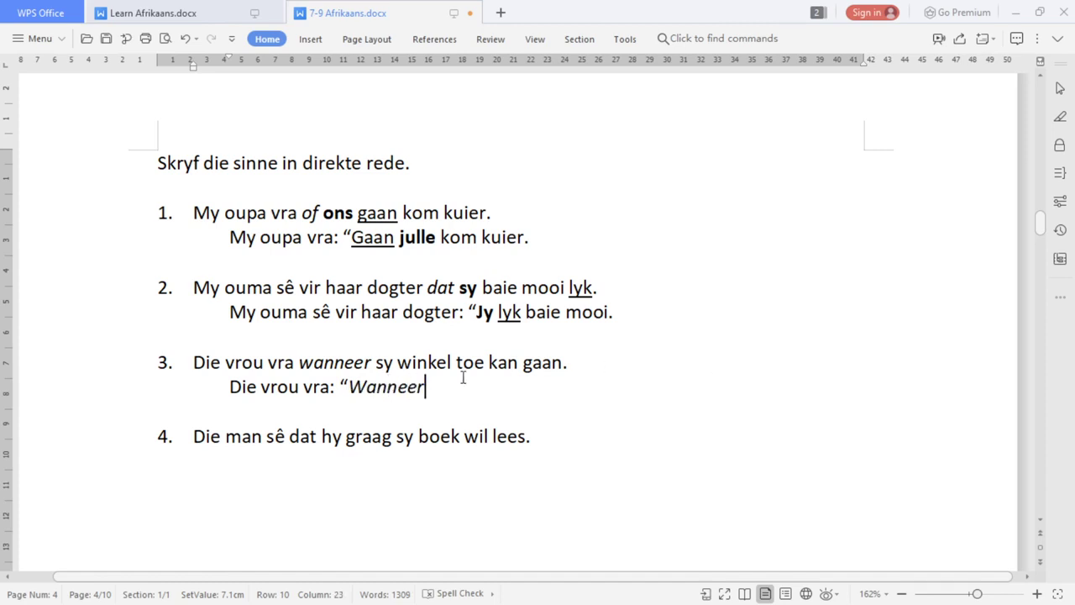
# Make "sy" bold and underline "kan" in sentence 3
pyautogui.doubleClick(383, 362)
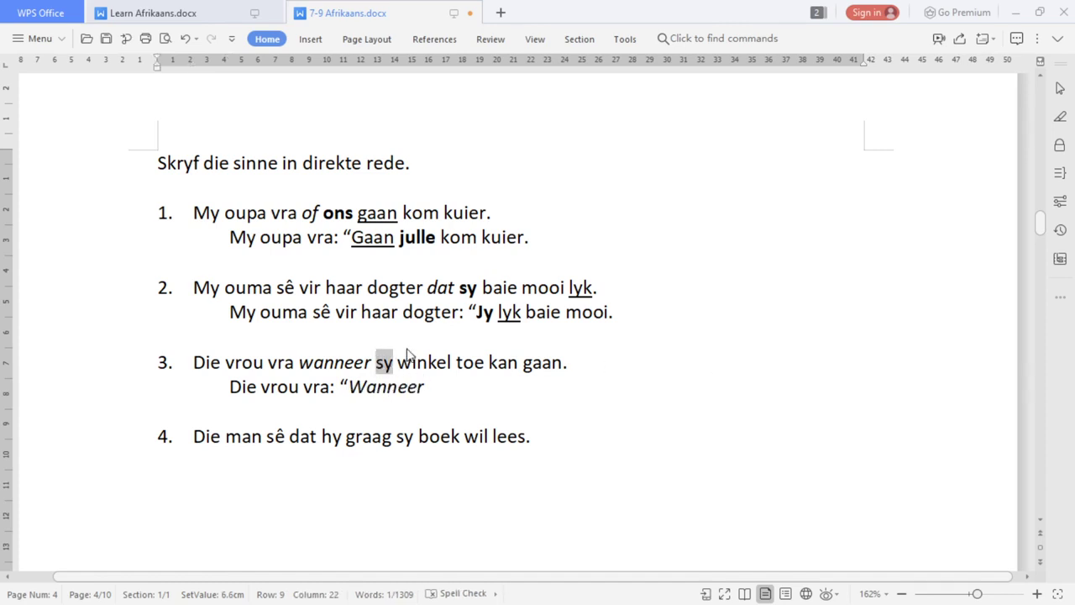
pyautogui.hotkey('ctrl', 'b')
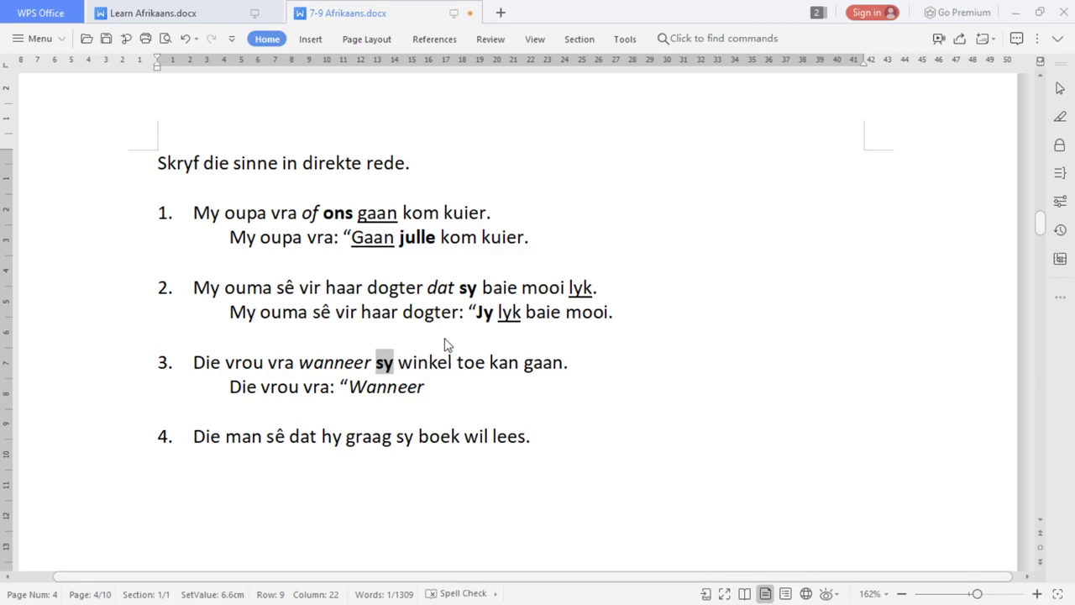
pyautogui.doubleClick(503, 362)
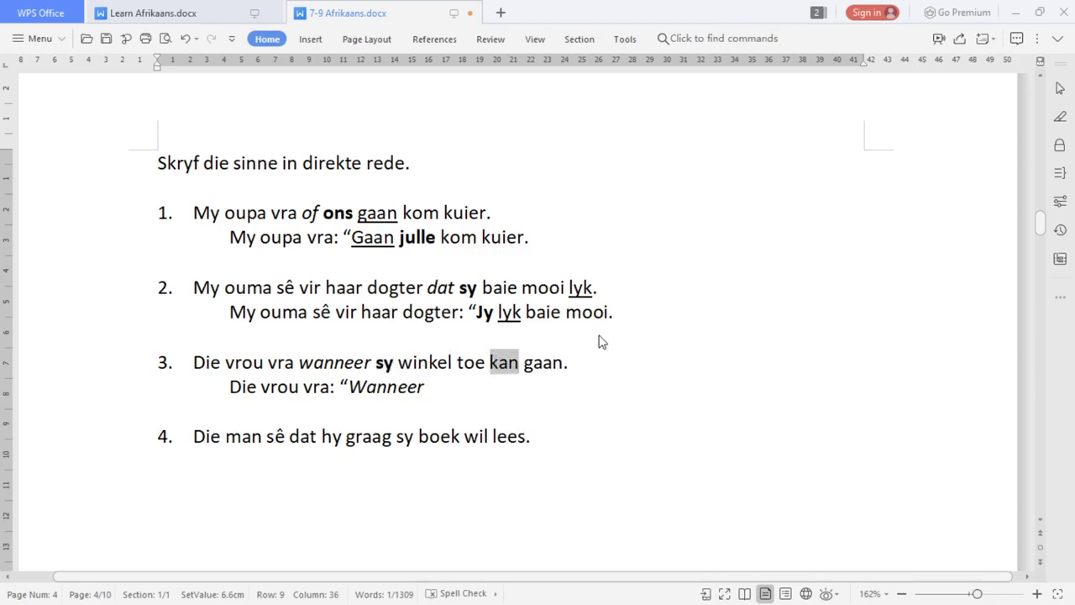
pyautogui.hotkey('ctrl', 'u')
# Complete the answer to sentence 3 with underlined "kan", bold "ek" and plain "winkel toe gaan?”"
pyautogui.click(447, 386)
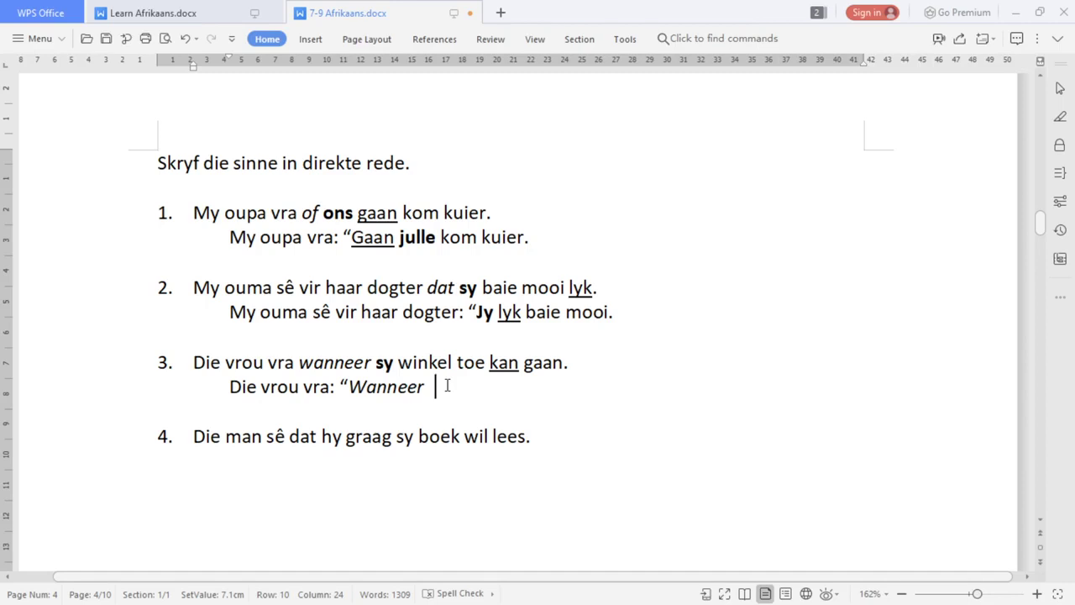
pyautogui.write('kan ek')
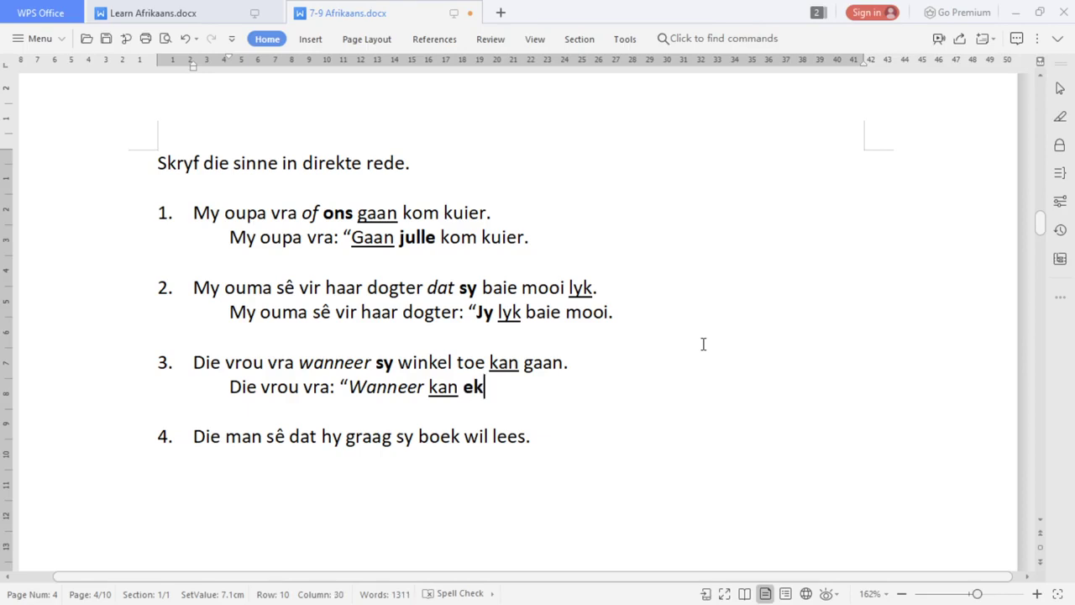
pyautogui.write(' winkel toe gab,')
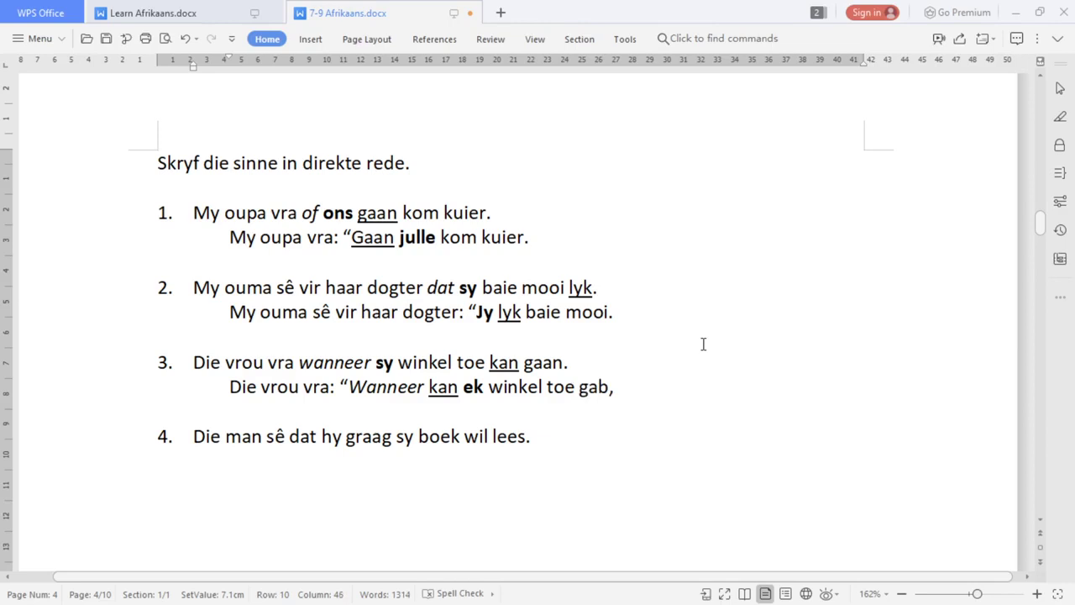
pyautogui.press('BackSpace')
pyautogui.write('an')
pyautogui.write('?"')
# Replace the full stop ending answer 1 with "?”" and add a closing quotation mark to answer 2
pyautogui.click(542, 238)
pyautogui.press('BackSpace')
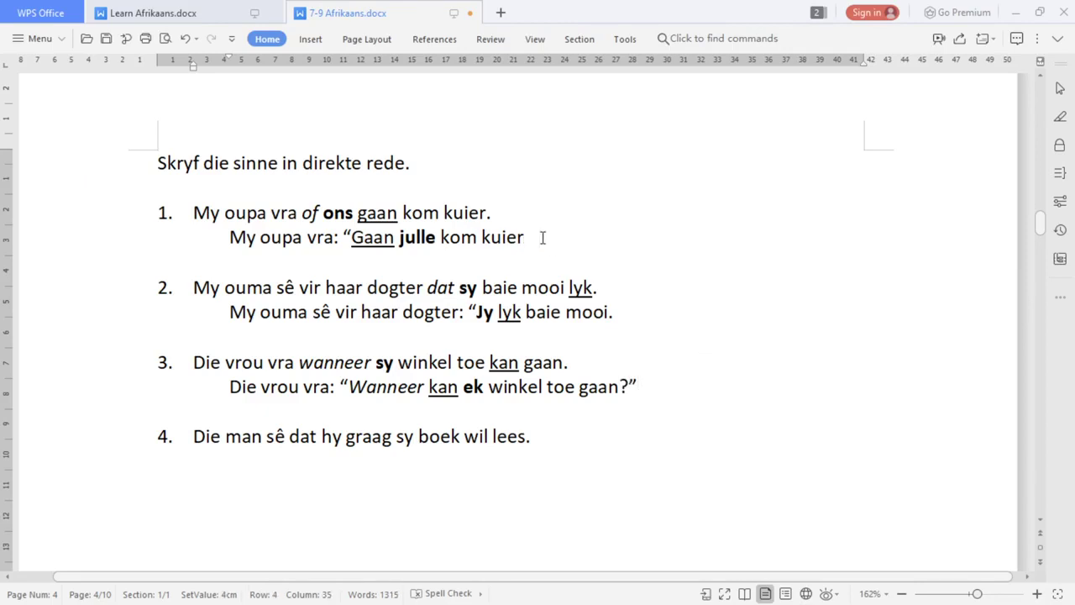
pyautogui.write('?"')
pyautogui.click(618, 311)
pyautogui.write('"')
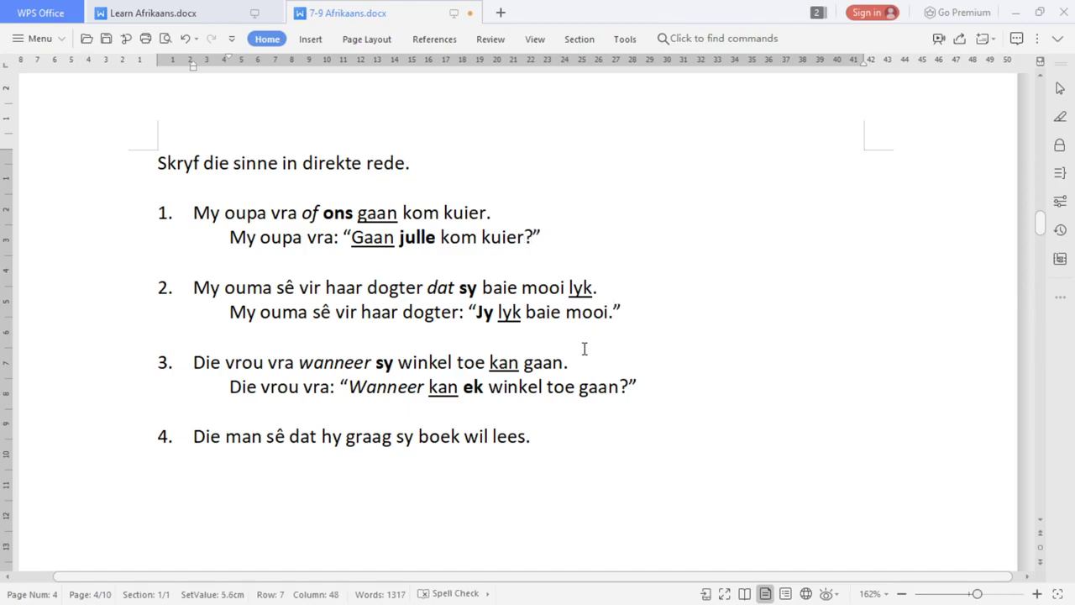
# Italicise "dat" in sentence 4 and start an indented answer line below it with "Die man sê: “"
pyautogui.click(570, 433)
pyautogui.press('Return')
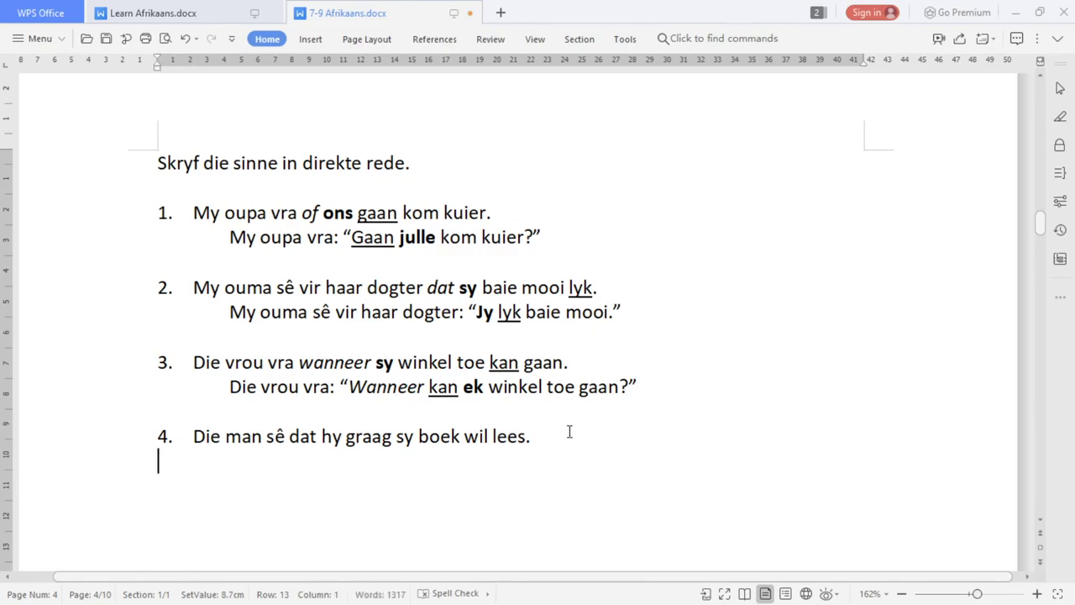
pyautogui.press('Tab')
pyautogui.press('Tab')
pyautogui.moveTo(319, 436); pyautogui.dragTo(291, 434)
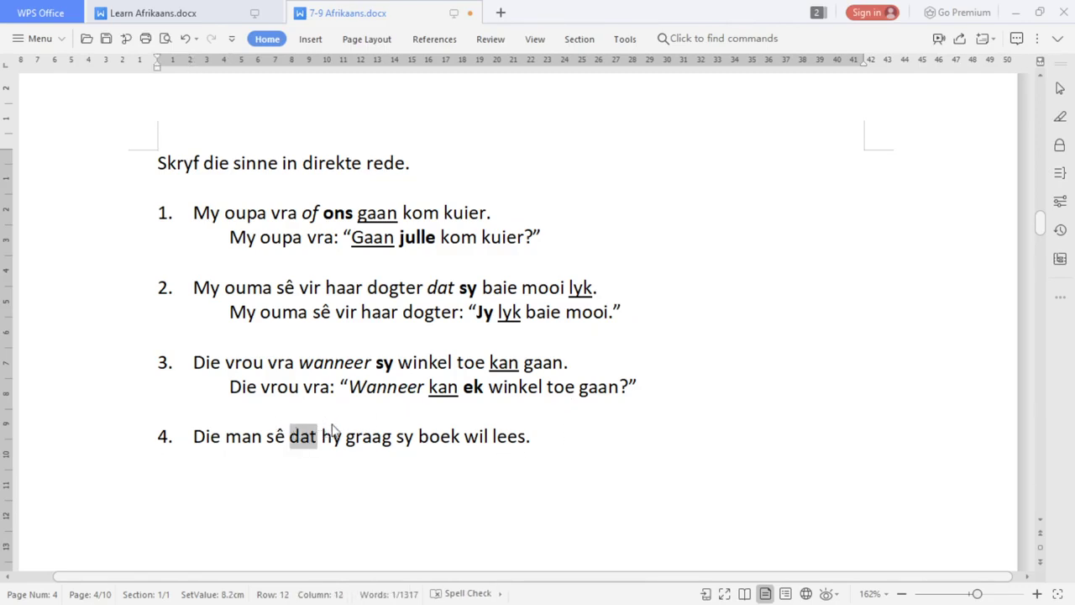
pyautogui.hotkey('ctrl', 'i')
pyautogui.click(353, 458)
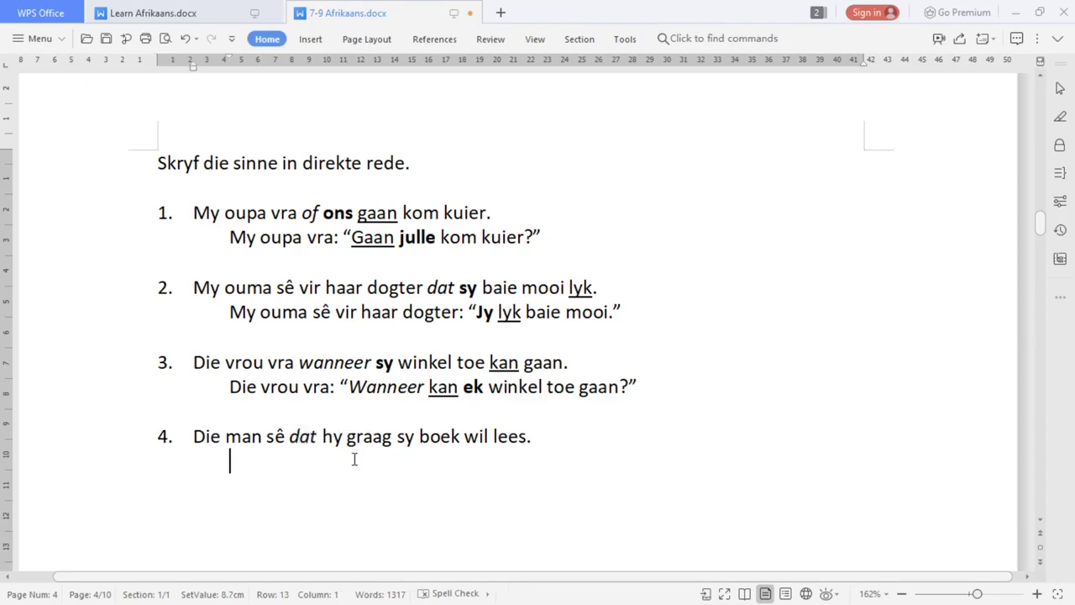
pyautogui.write('Die man s')
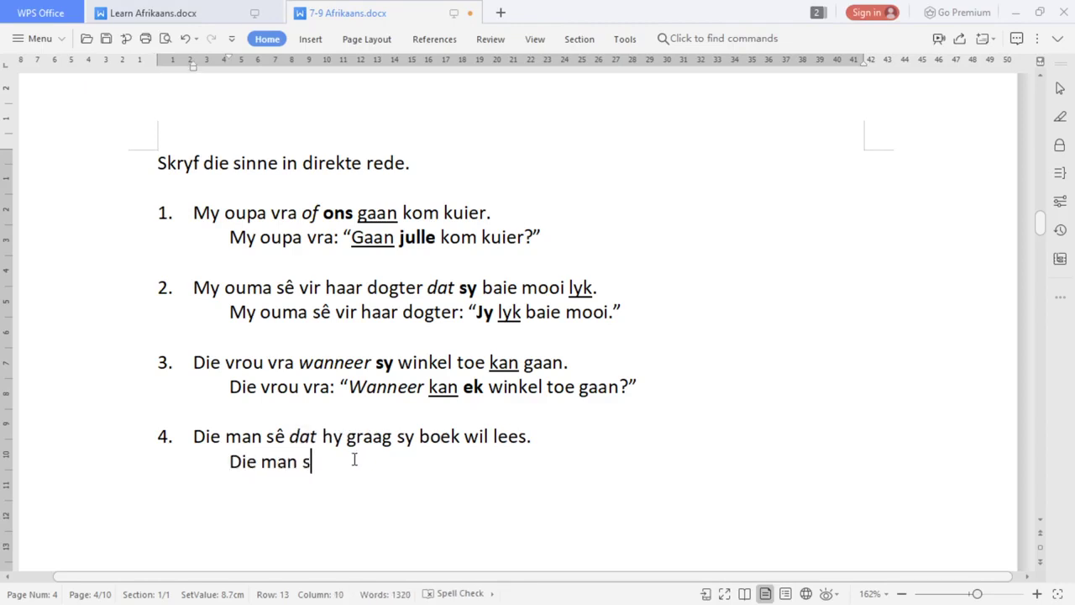
pyautogui.write('ê: “')
# Make "hy" and "sy" bold and underline "wil" in sentence 4
pyautogui.doubleClick(336, 435)
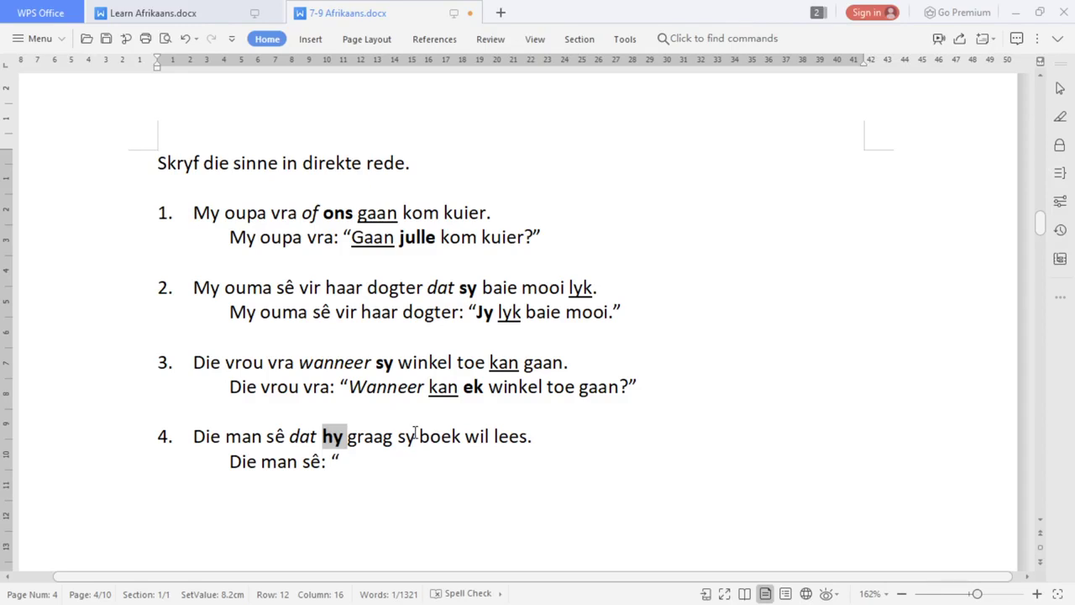
pyautogui.click(405, 435)
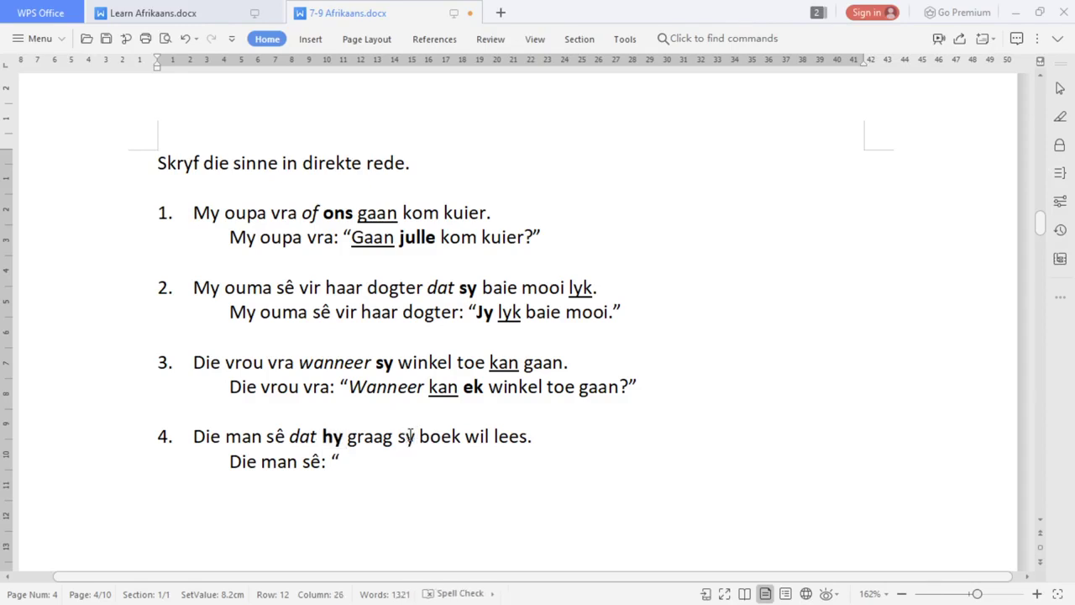
pyautogui.doubleClick(412, 436)
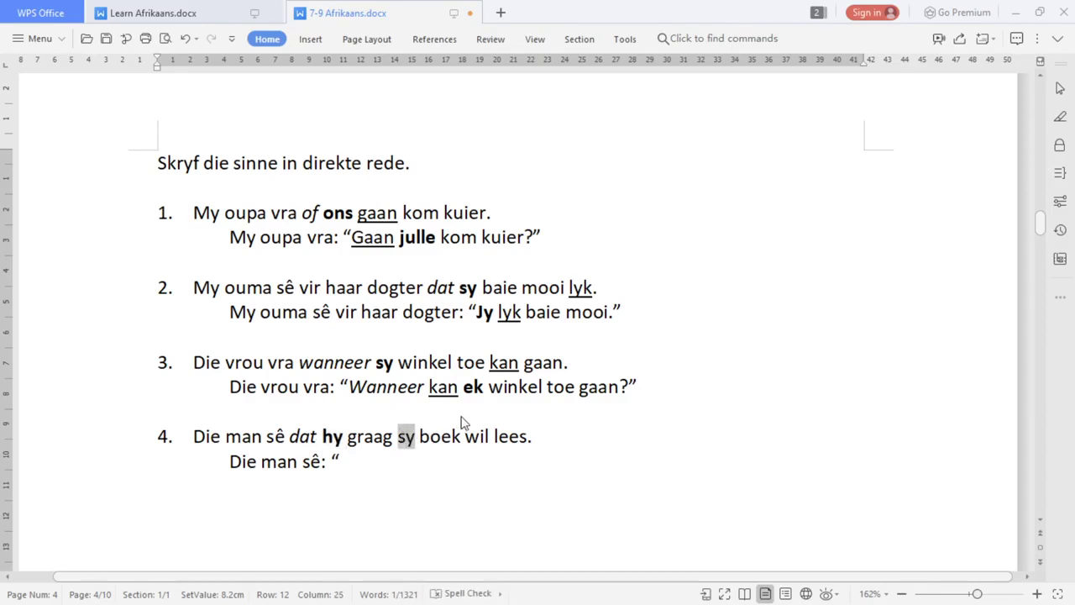
pyautogui.hotkey('ctrl', 'b')
pyautogui.click(488, 436)
pyautogui.doubleClick(487, 436)
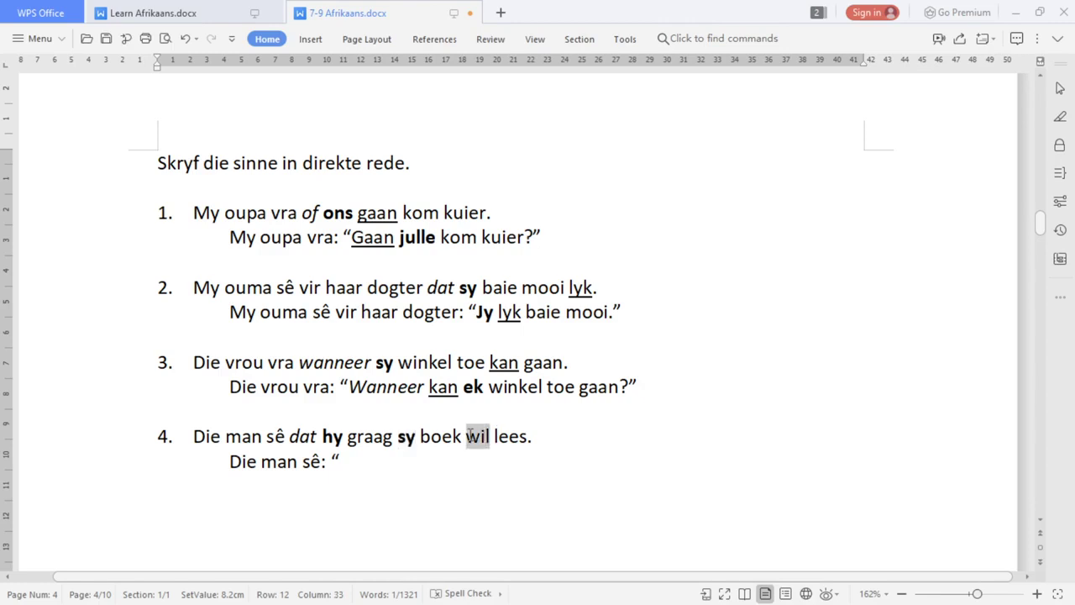
pyautogui.hotkey('ctrl', 'u')
pyautogui.click(515, 465)
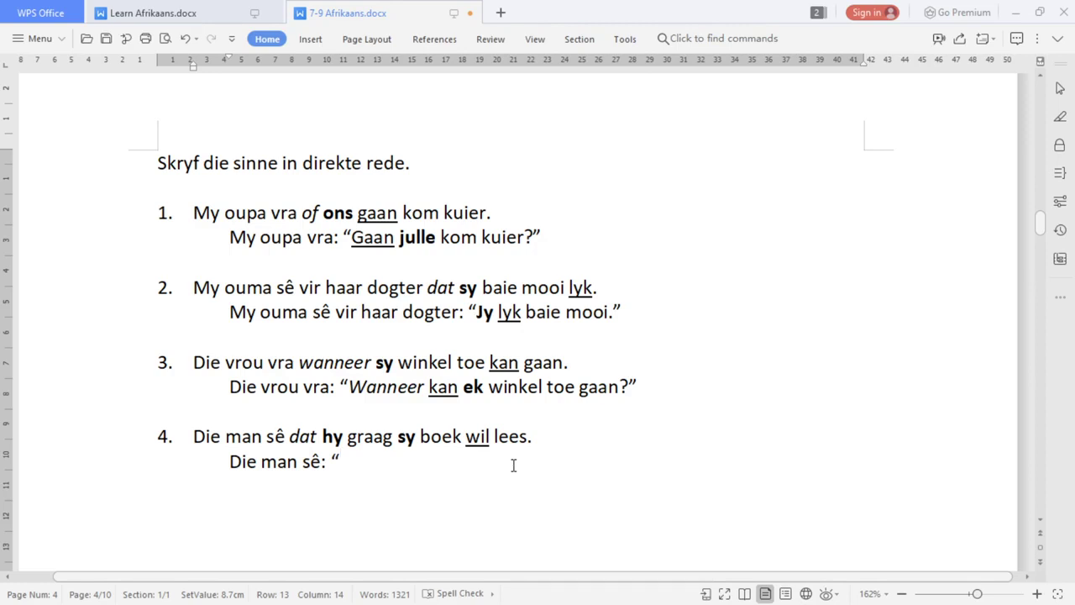
pyautogui.hotkey('ctrl', 'n')
pyautogui.write('E')
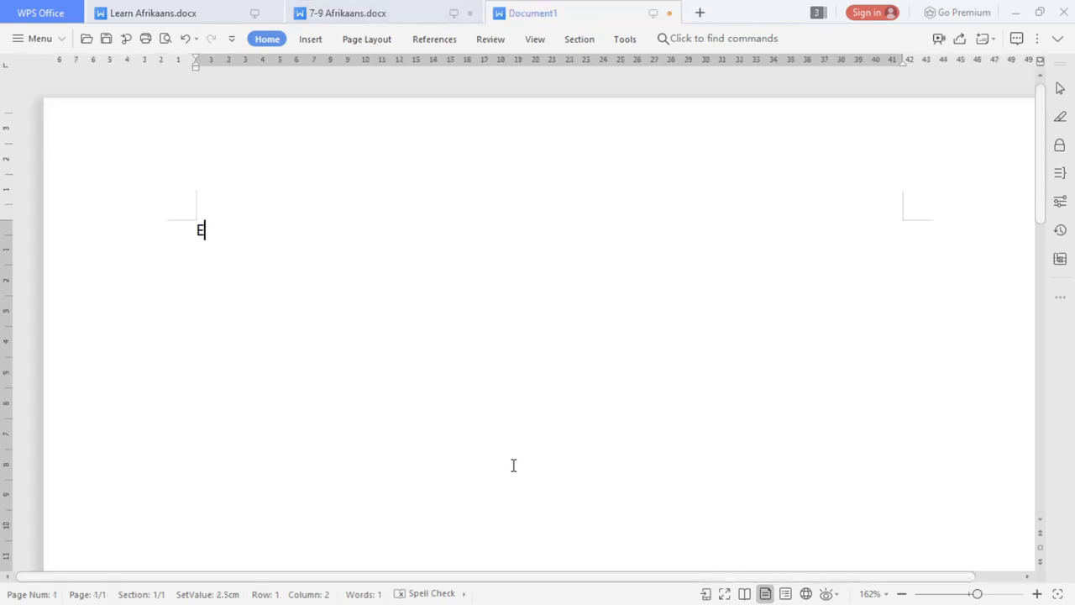
pyautogui.click(386, 25)
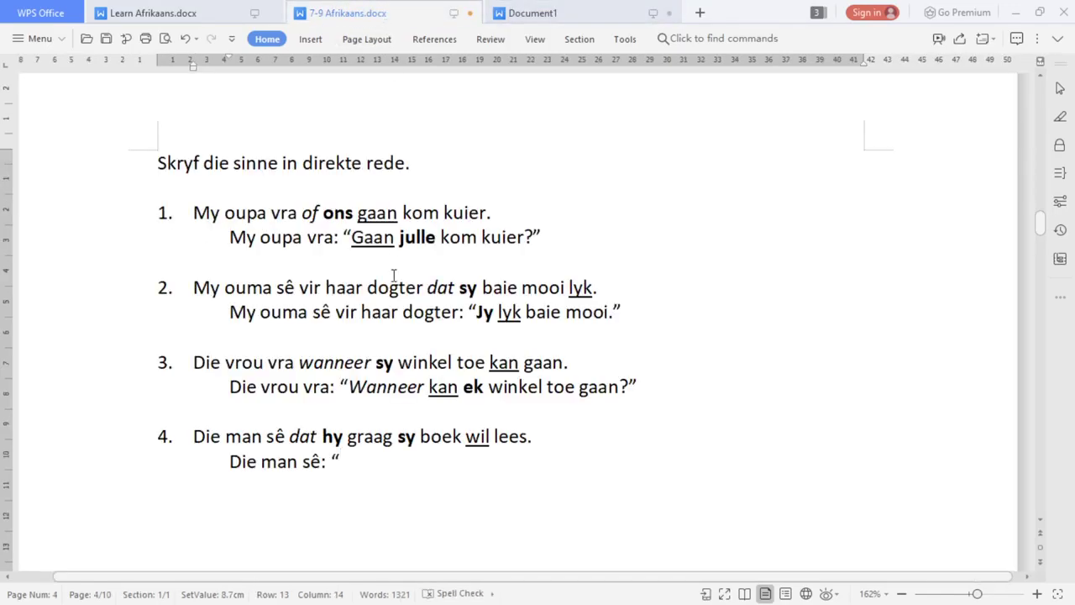
# Continue the answer to sentence 4 with bold "Ek", underlined "wil" and plain "graag"
pyautogui.write('Ek')
pyautogui.press('BackSpace')
pyautogui.press('BackSpace')
pyautogui.write('Ek')
pyautogui.write('wil')
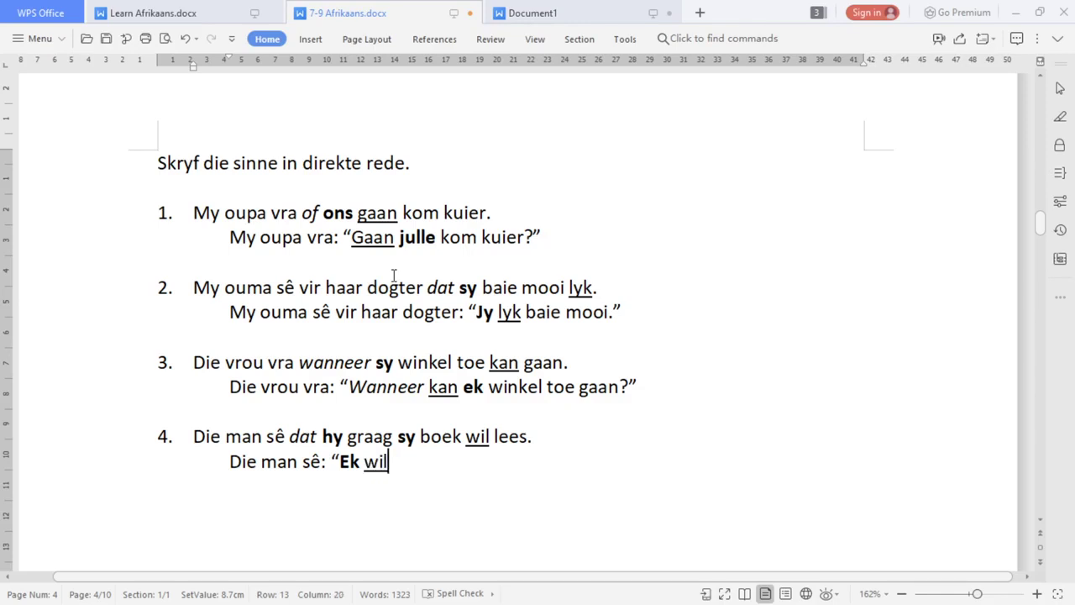
pyautogui.press('BackSpace')
pyautogui.write('graag')
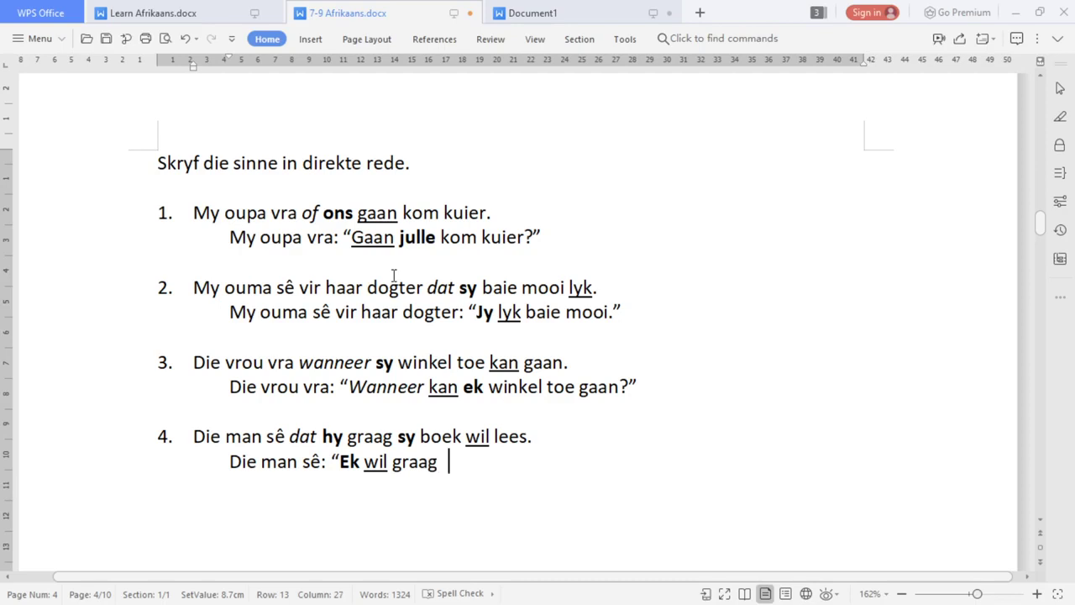
# Finish the answer to sentence 4 with bold "my" and plain "boek lees.”"
pyautogui.hotkey('ctrl', 'b')
pyautogui.write('my')
pyautogui.hotkey('ctrl', 'b')
pyautogui.write('boek lee')
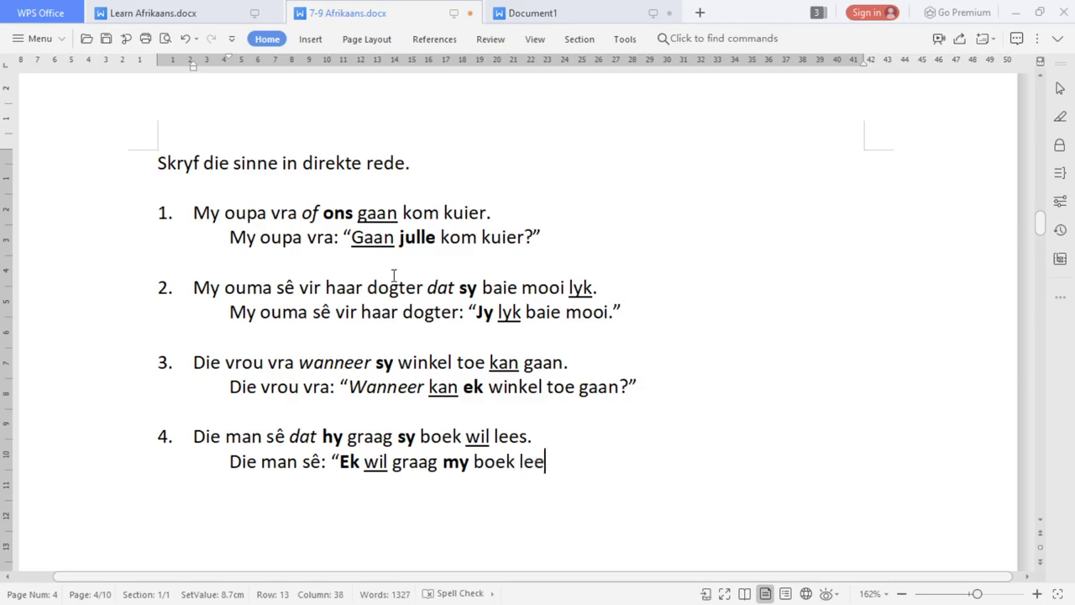
pyautogui.write('s."')
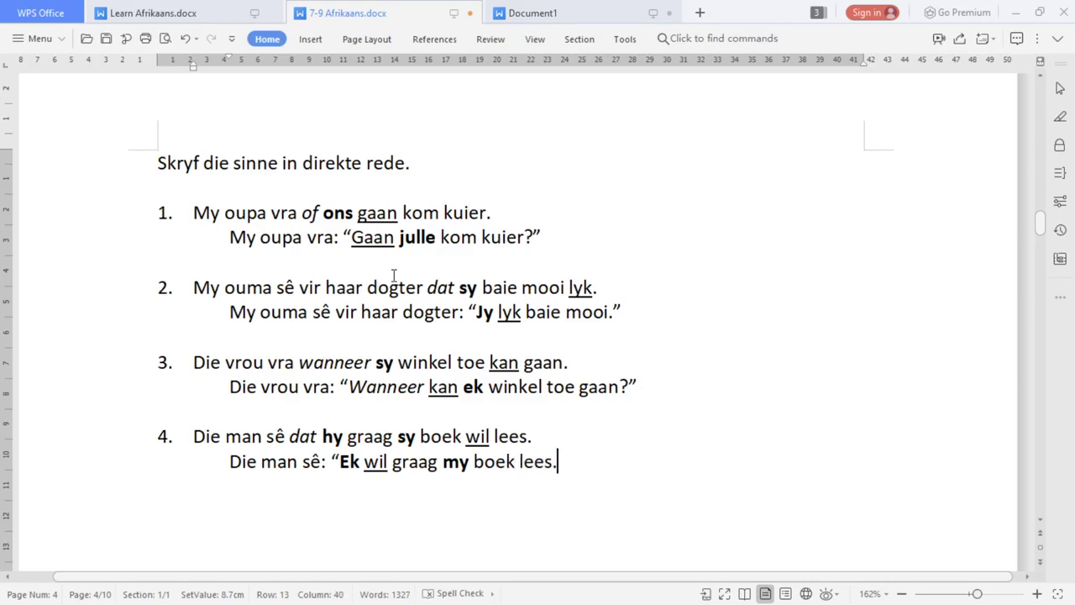